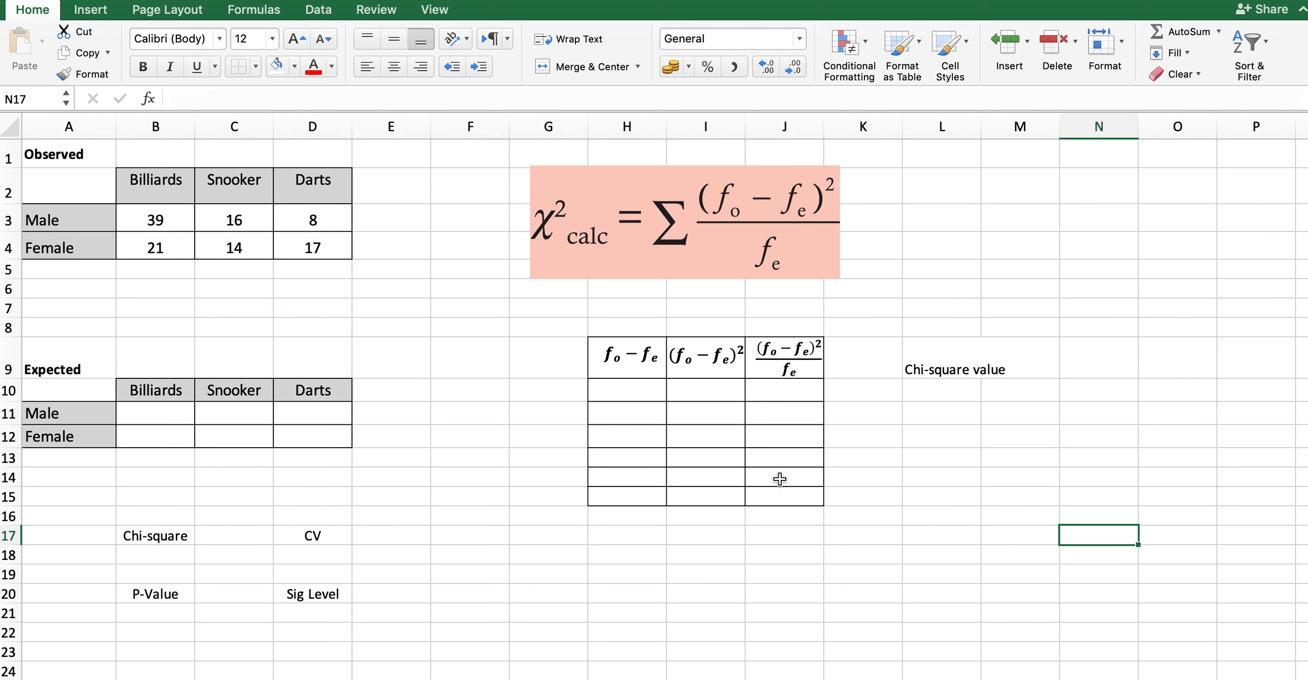
pyautogui.click(783, 353)
pyautogui.click(502, 289)
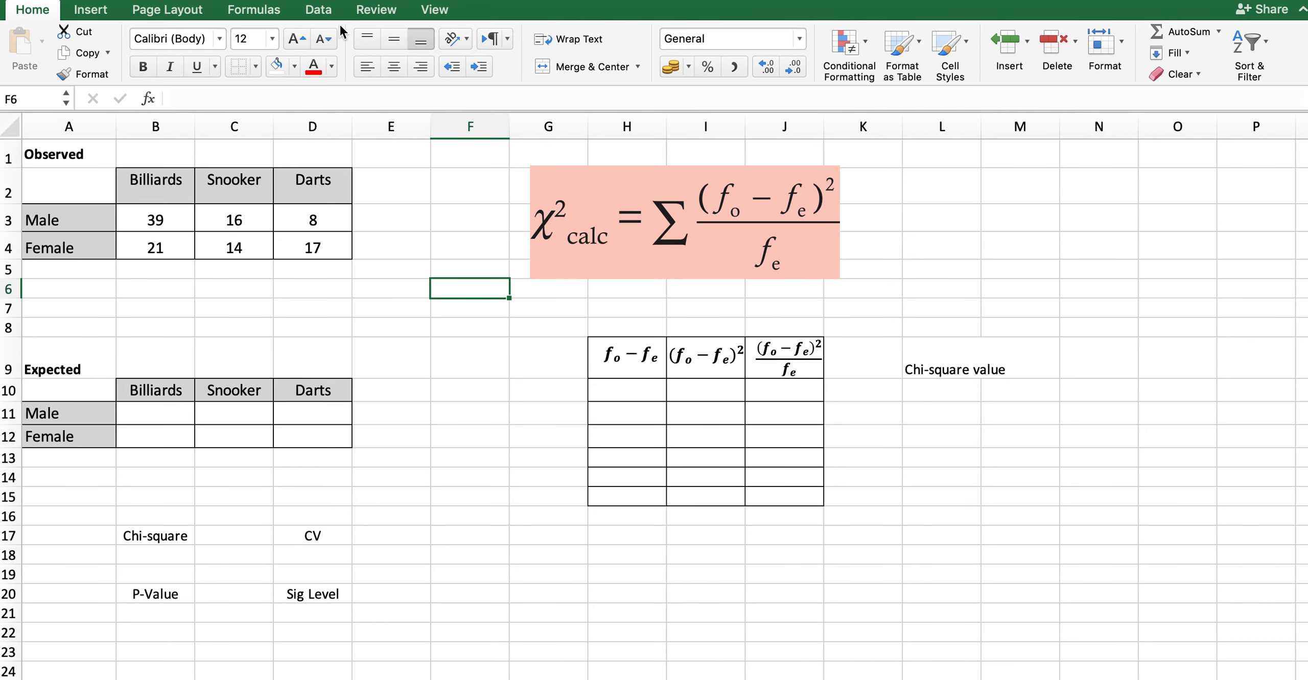
pyautogui.click(90, 11)
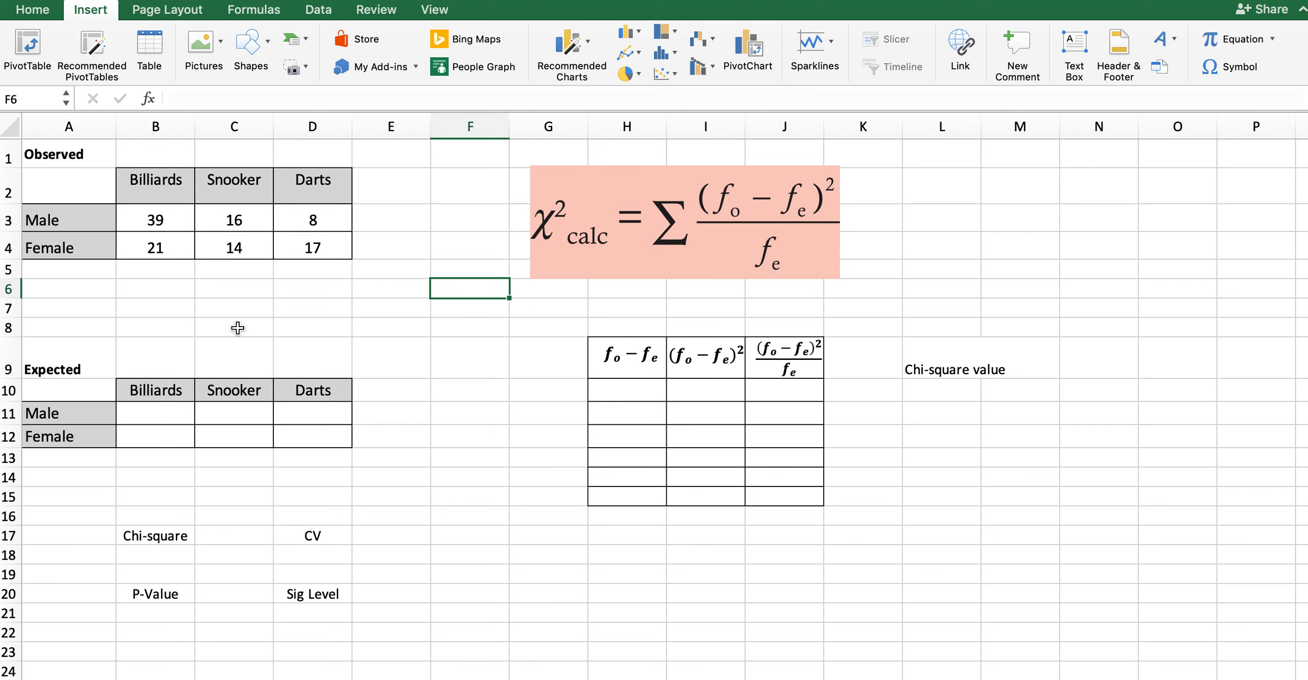
pyautogui.click(97, 291)
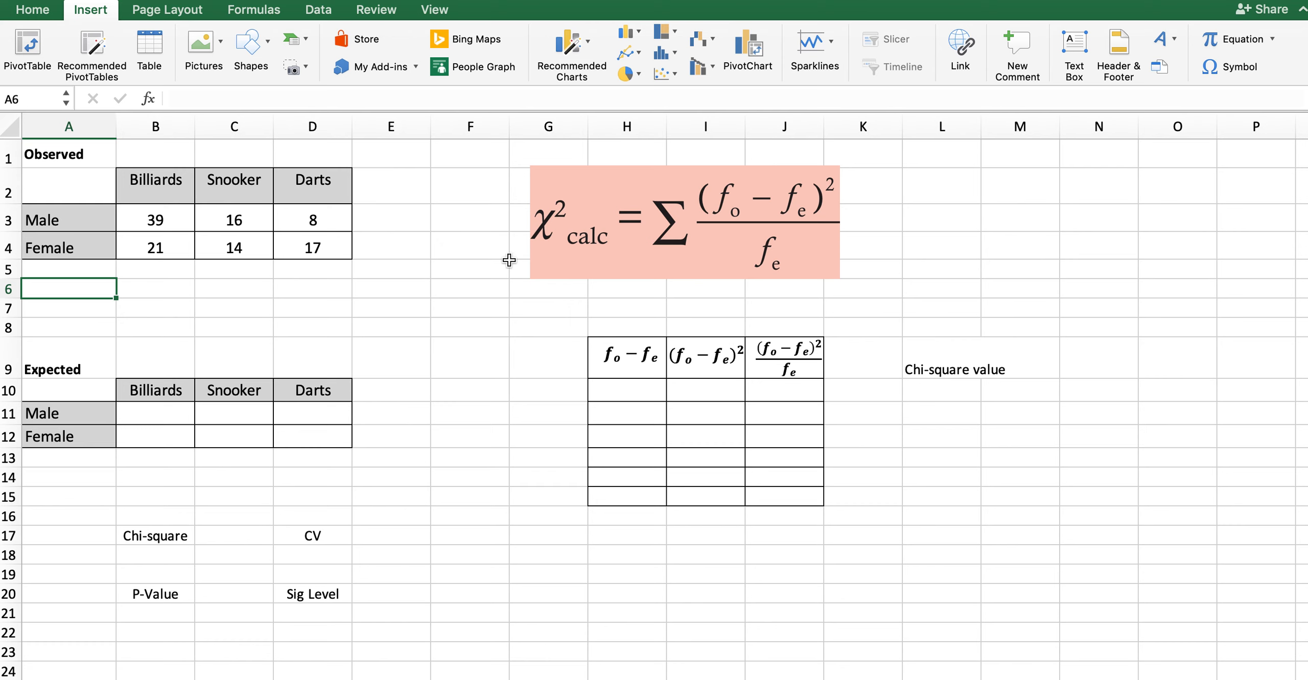
# Total the observed Billiards column in B5 with =SUM(B3:B4) and fill the formula across to E5.
pyautogui.click(167, 275)
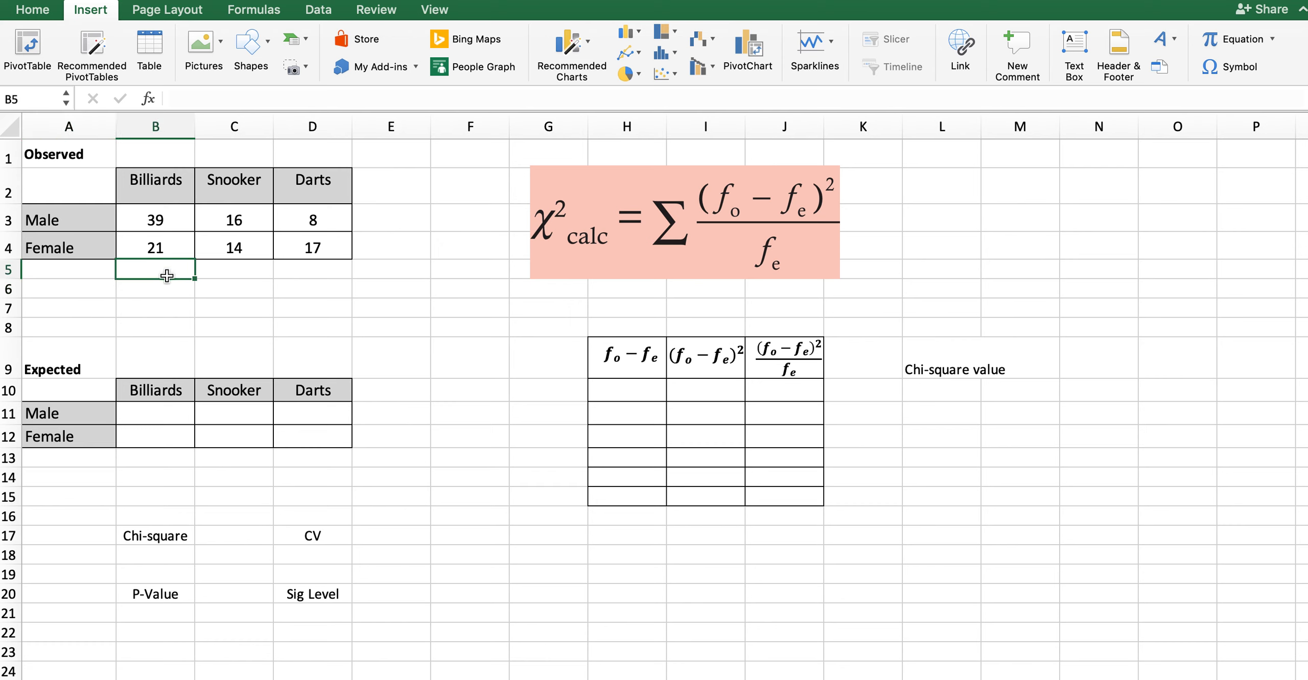
pyautogui.write('=sum)')
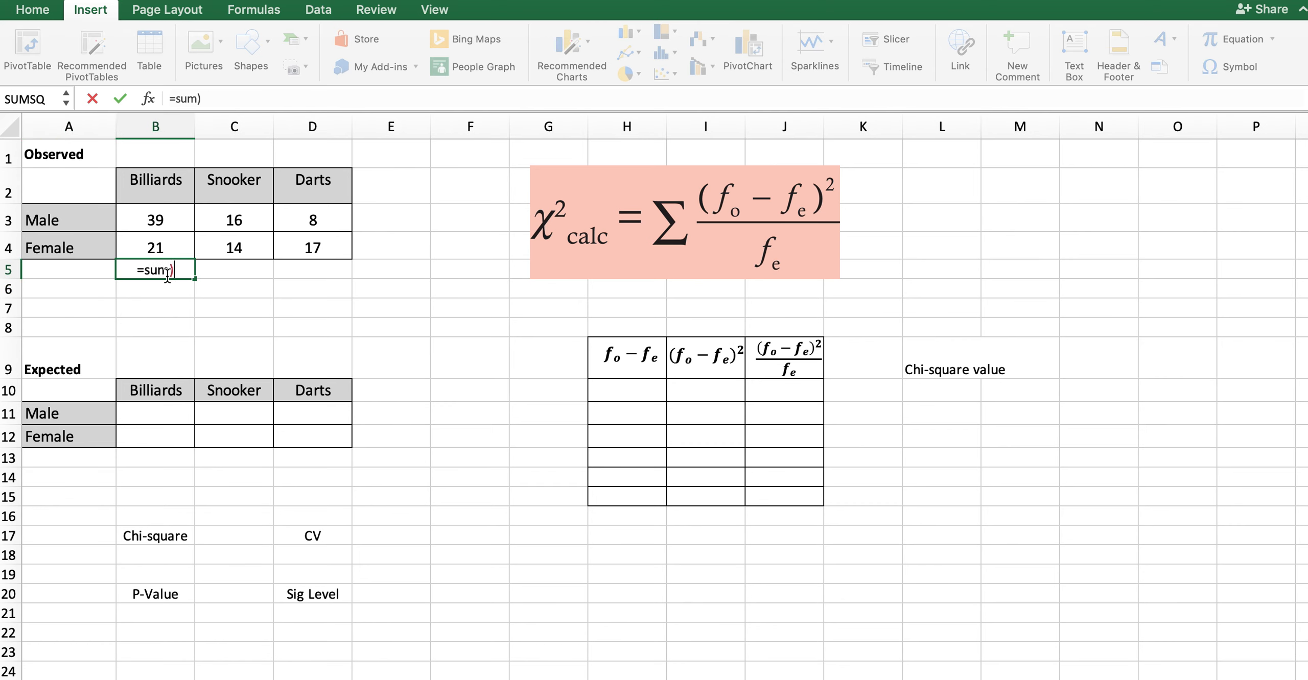
pyautogui.press('BackSpace')
pyautogui.write('(')
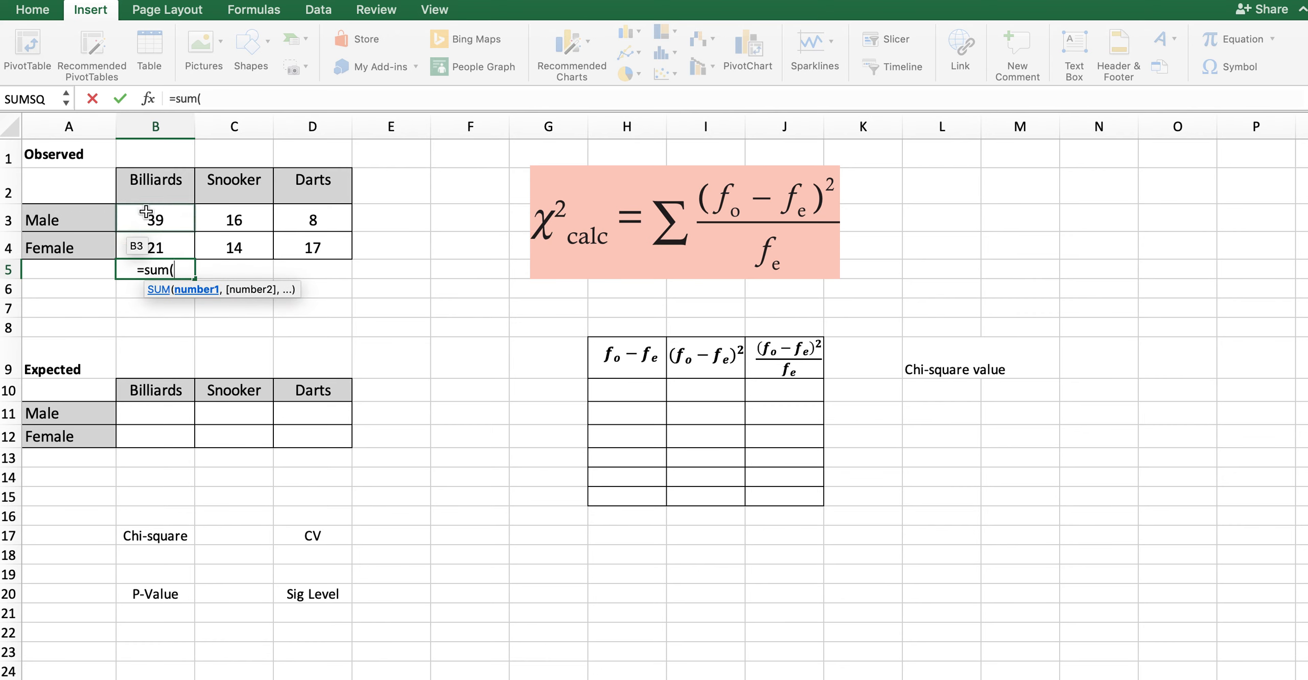
pyautogui.moveTo(140, 214); pyautogui.dragTo(155, 248)
pyautogui.write(')')
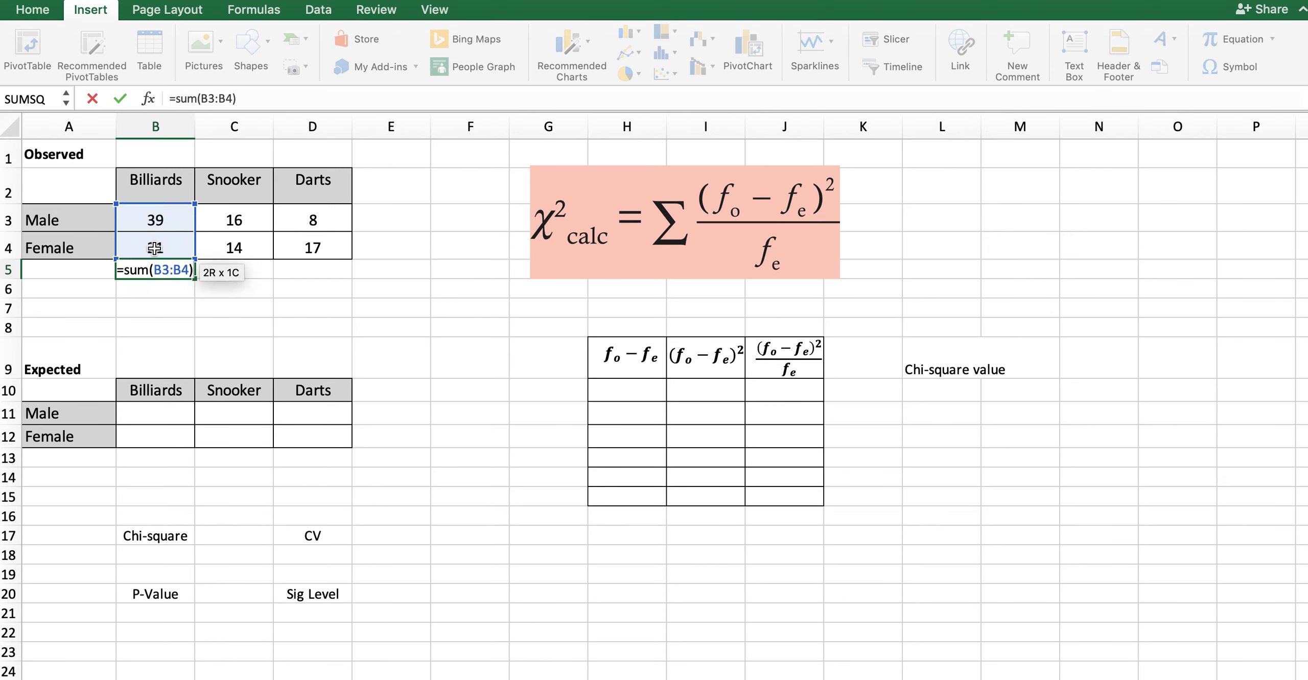
pyautogui.click(254, 271)
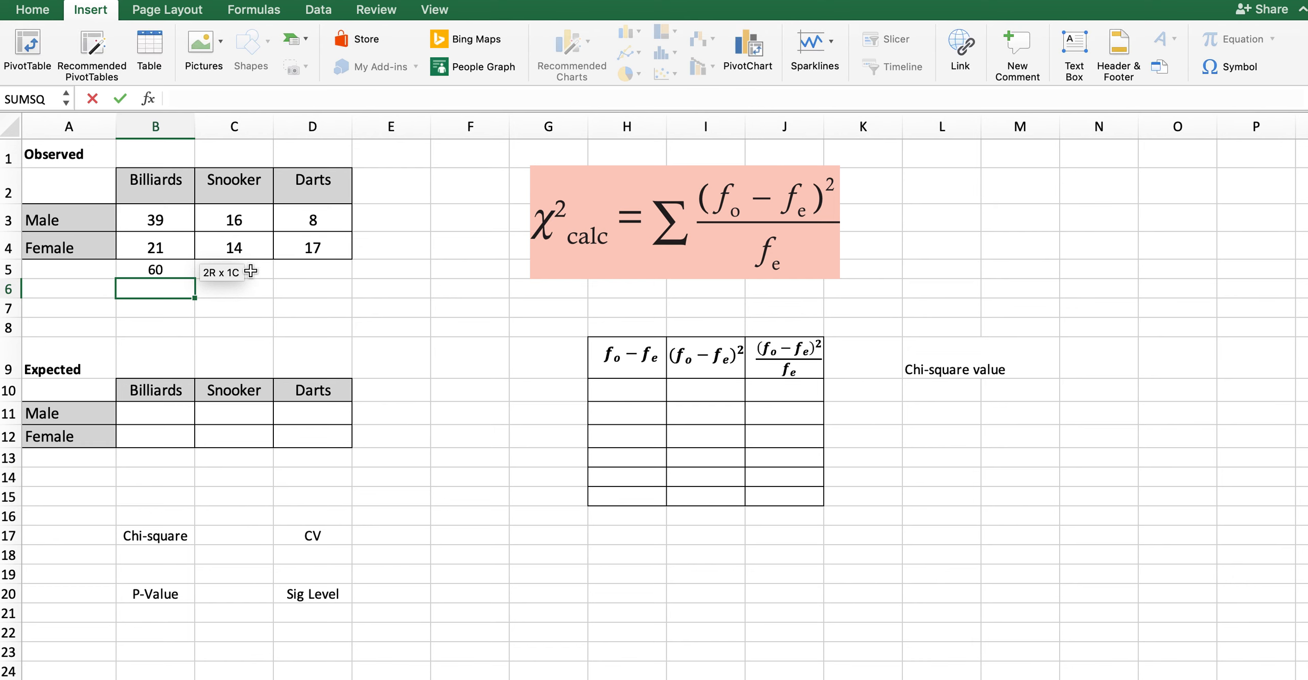
pyautogui.click(164, 270)
pyautogui.moveTo(194, 279); pyautogui.dragTo(428, 279)
# Total the observed Male row in E3 with =SUM(B3:D3) and fill the formula down to the Female row.
pyautogui.click(385, 214)
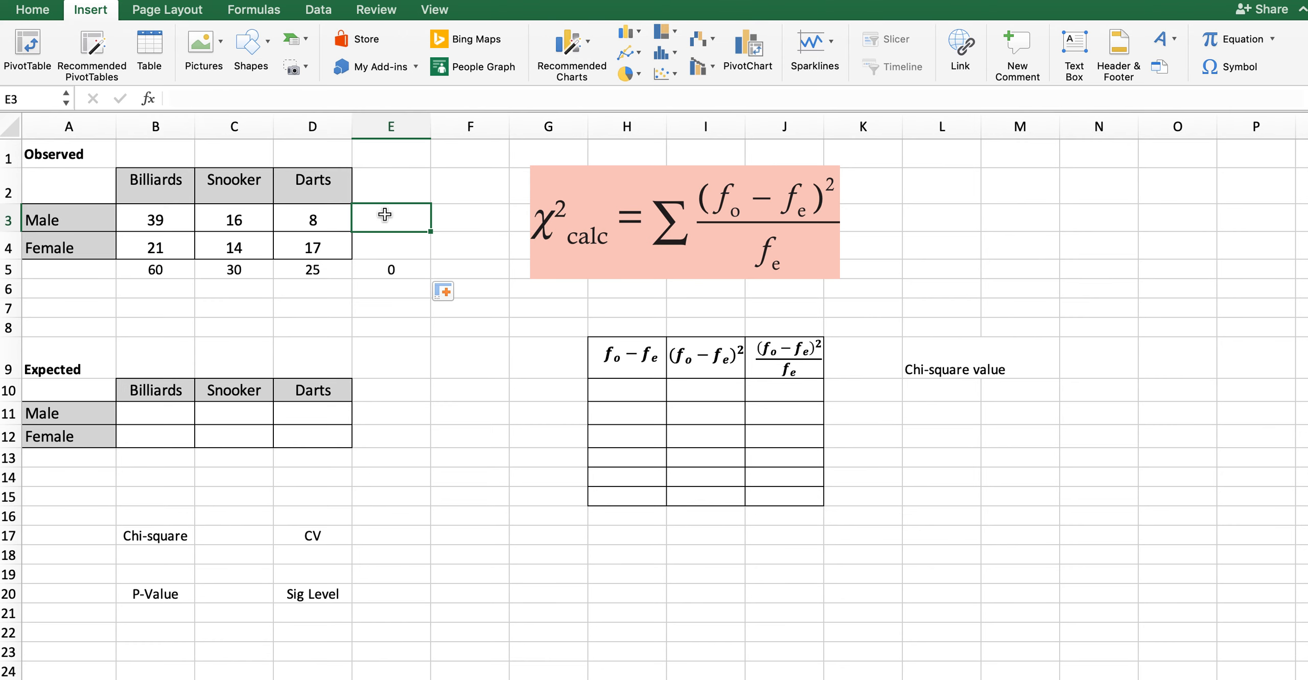
pyautogui.write('=sum(')
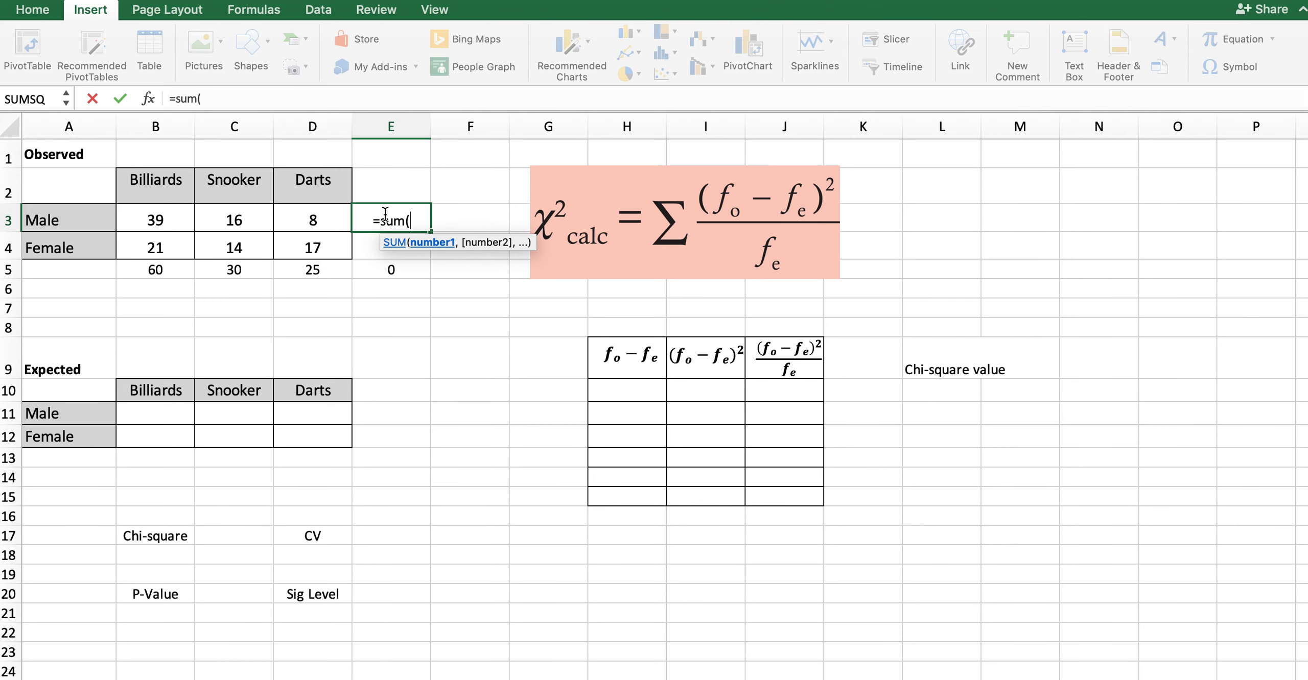
pyautogui.moveTo(311, 217); pyautogui.dragTo(165, 215)
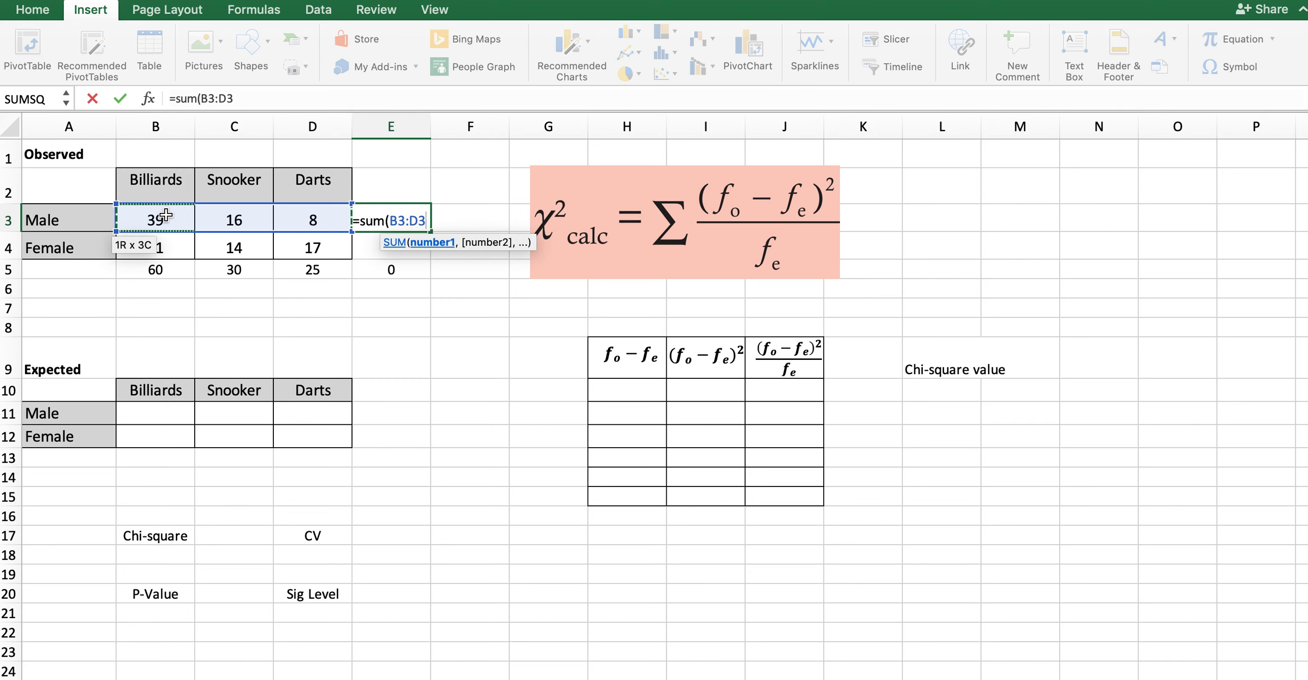
pyautogui.press('Return')
pyautogui.press('Up')
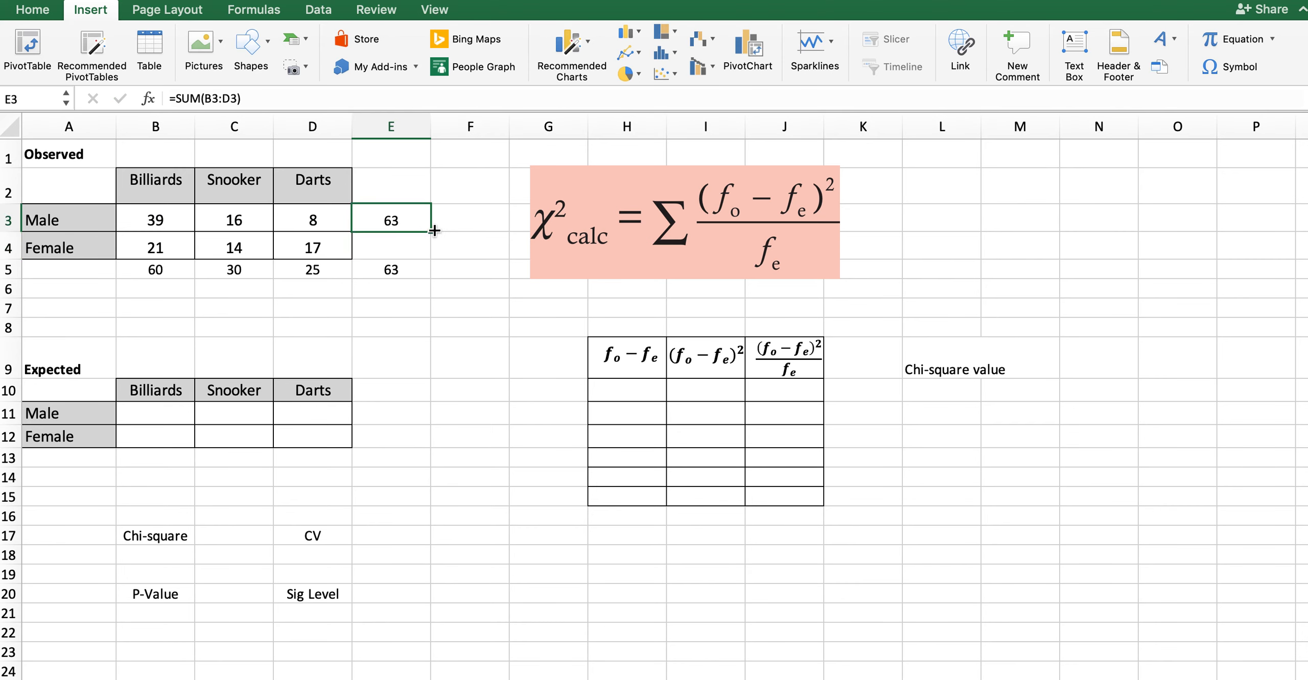
pyautogui.moveTo(434, 231); pyautogui.dragTo(432, 258)
pyautogui.click(432, 291)
pyautogui.click(429, 272)
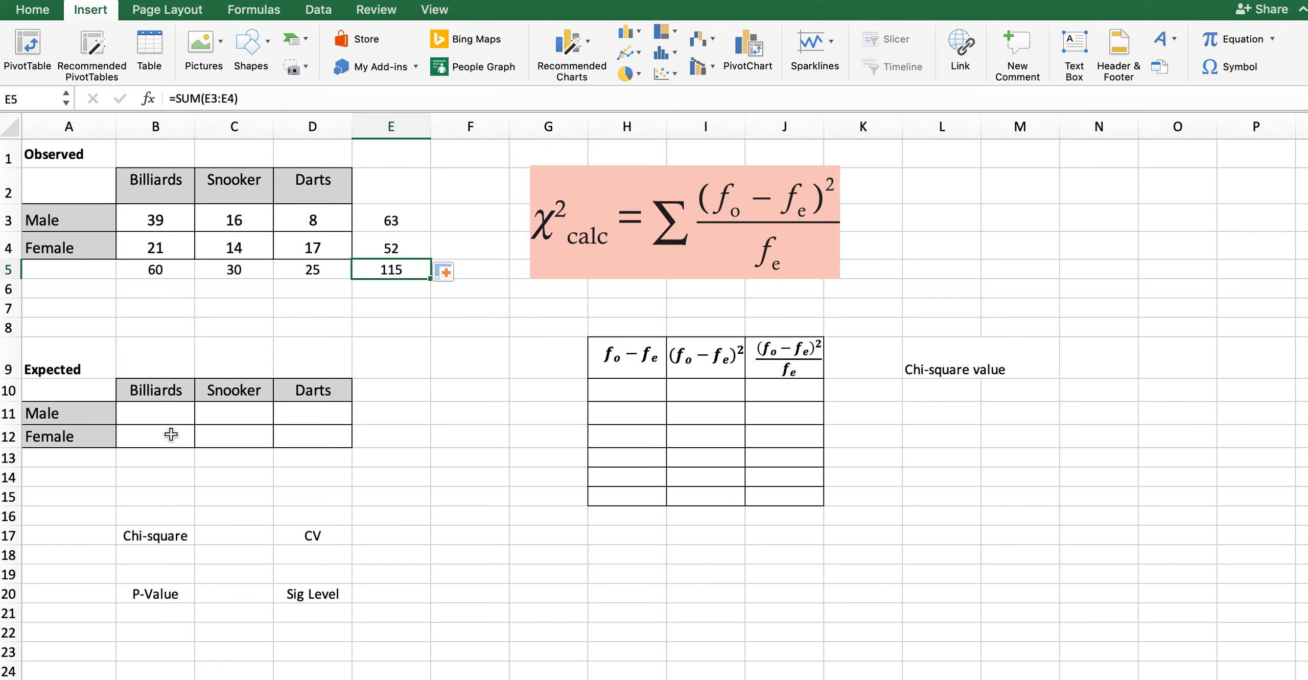
# Calculate the expected Male Billiards frequency in B11 with the formula =(B5*E3)/E5.
pyautogui.click(155, 419)
pyautogui.write('=(')
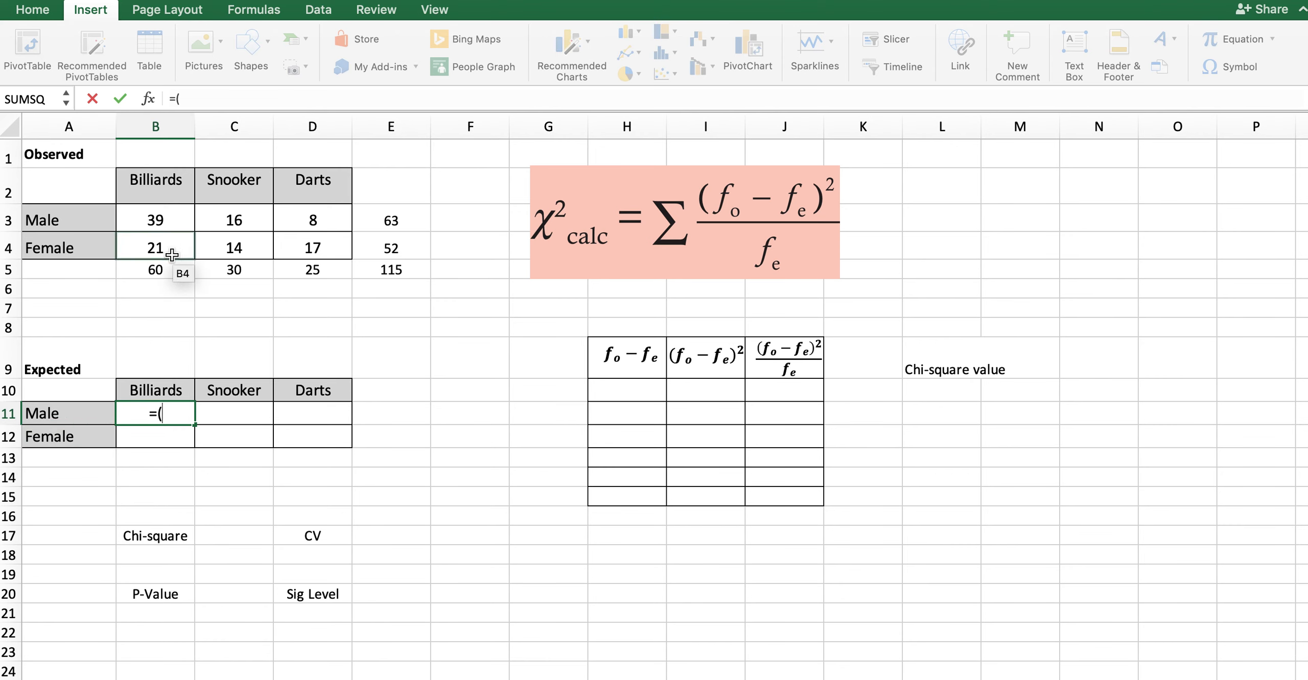
pyautogui.click(171, 270)
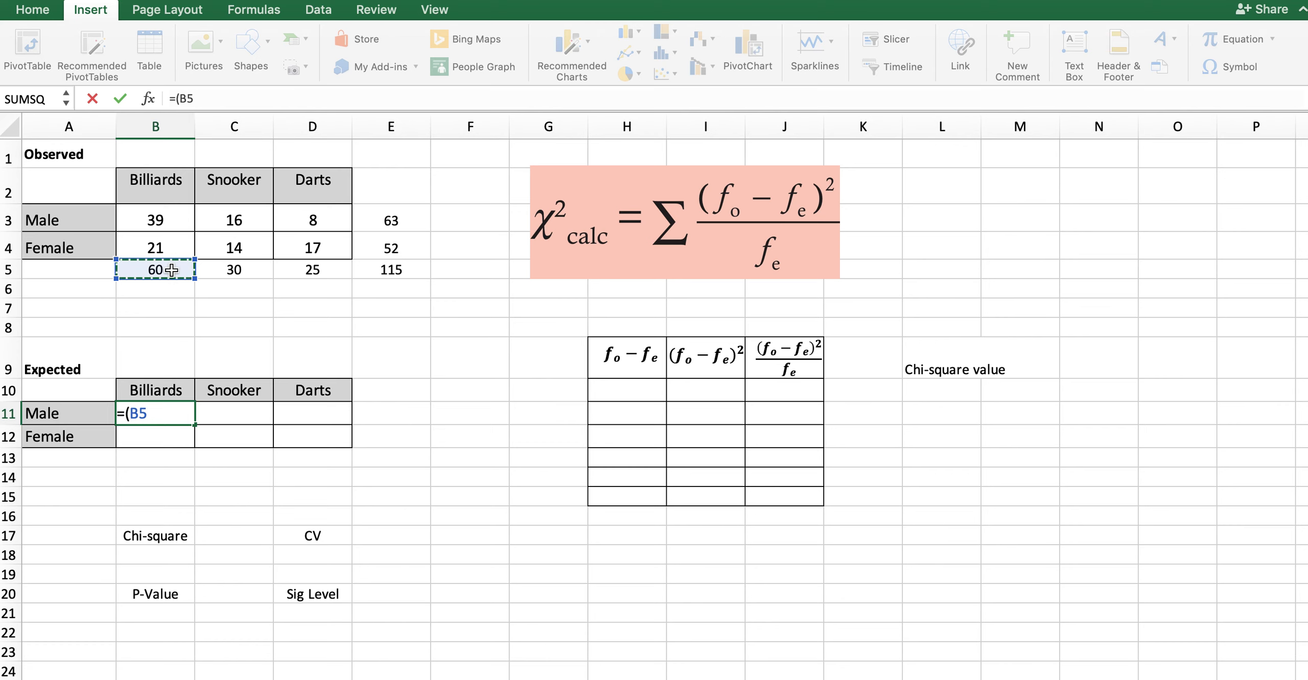
pyautogui.write('*')
pyautogui.click(406, 219)
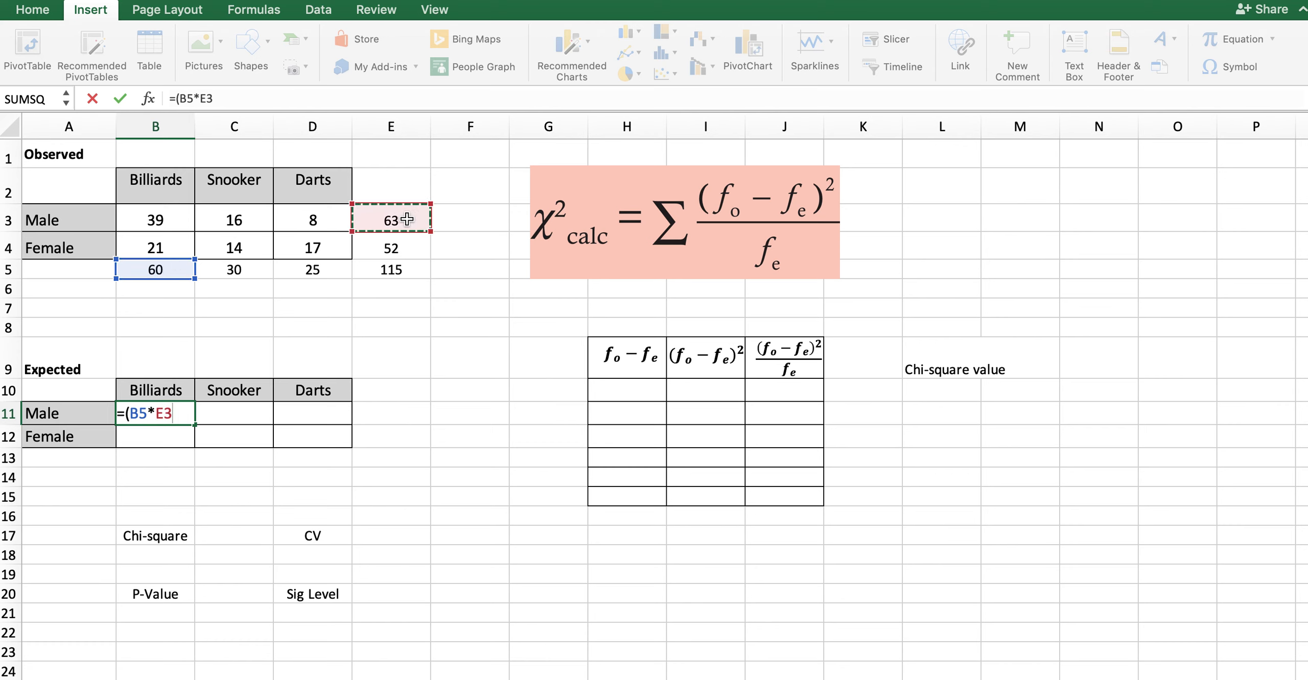
pyautogui.write(')')
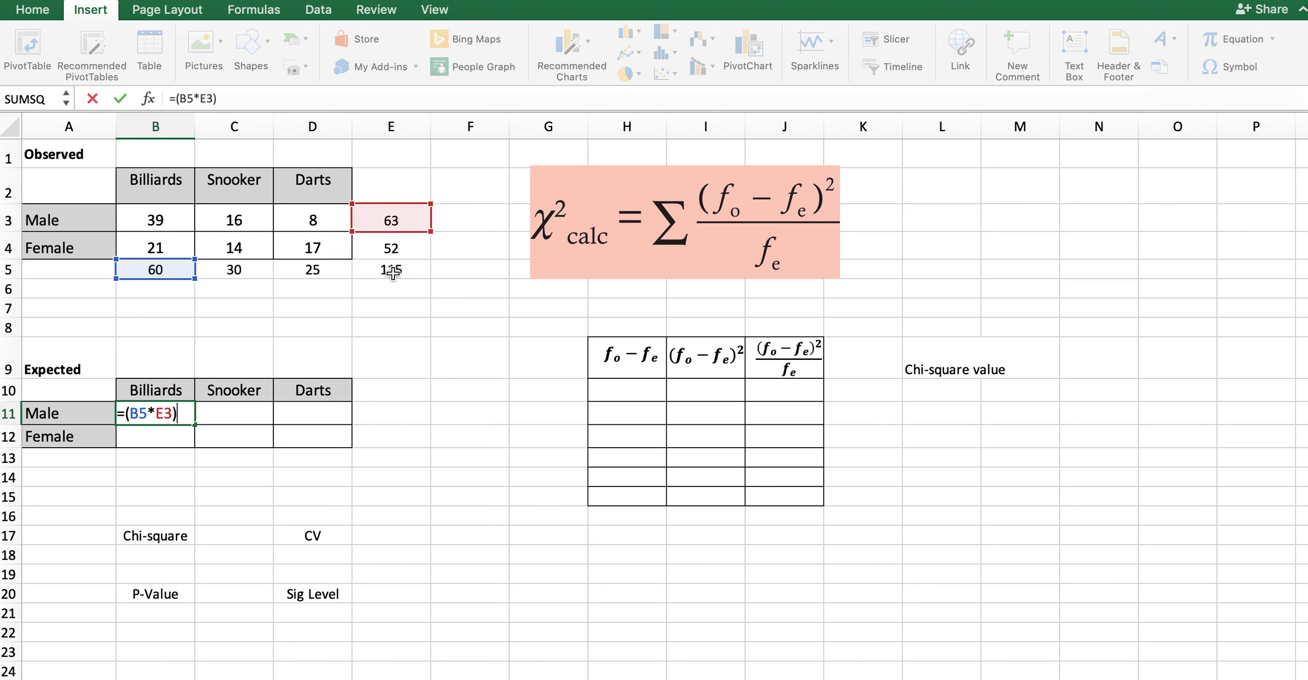
pyautogui.write('/')
pyautogui.click(392, 270)
pyautogui.press('Return')
# Change the B11 formula to =(B5*63)/115 so the row total and grand total are fixed numbers.
pyautogui.click(177, 421)
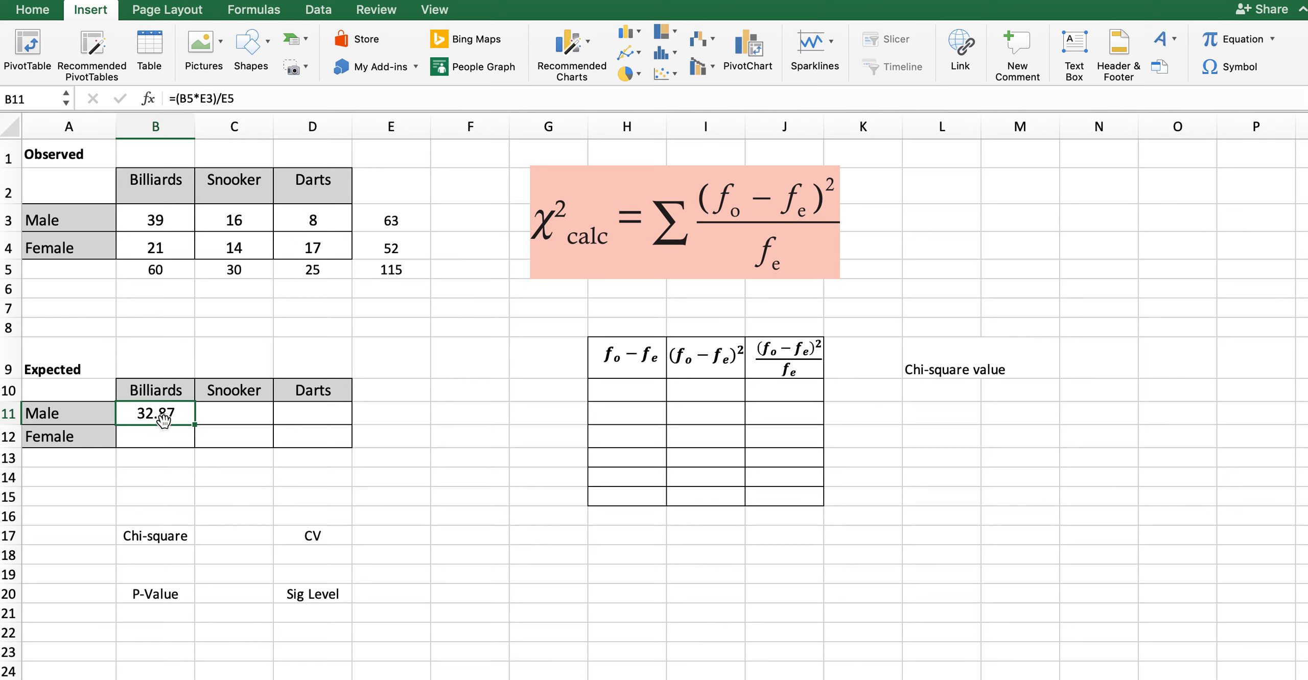
pyautogui.click(230, 102)
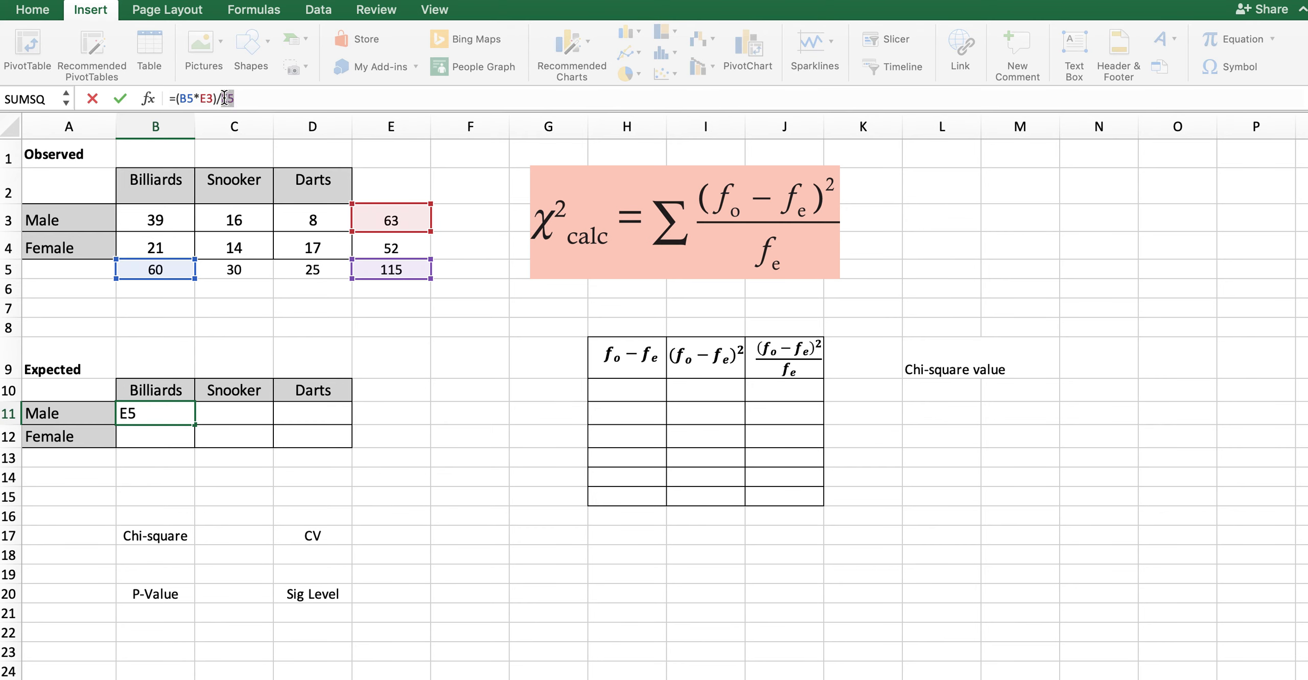
pyautogui.write('115')
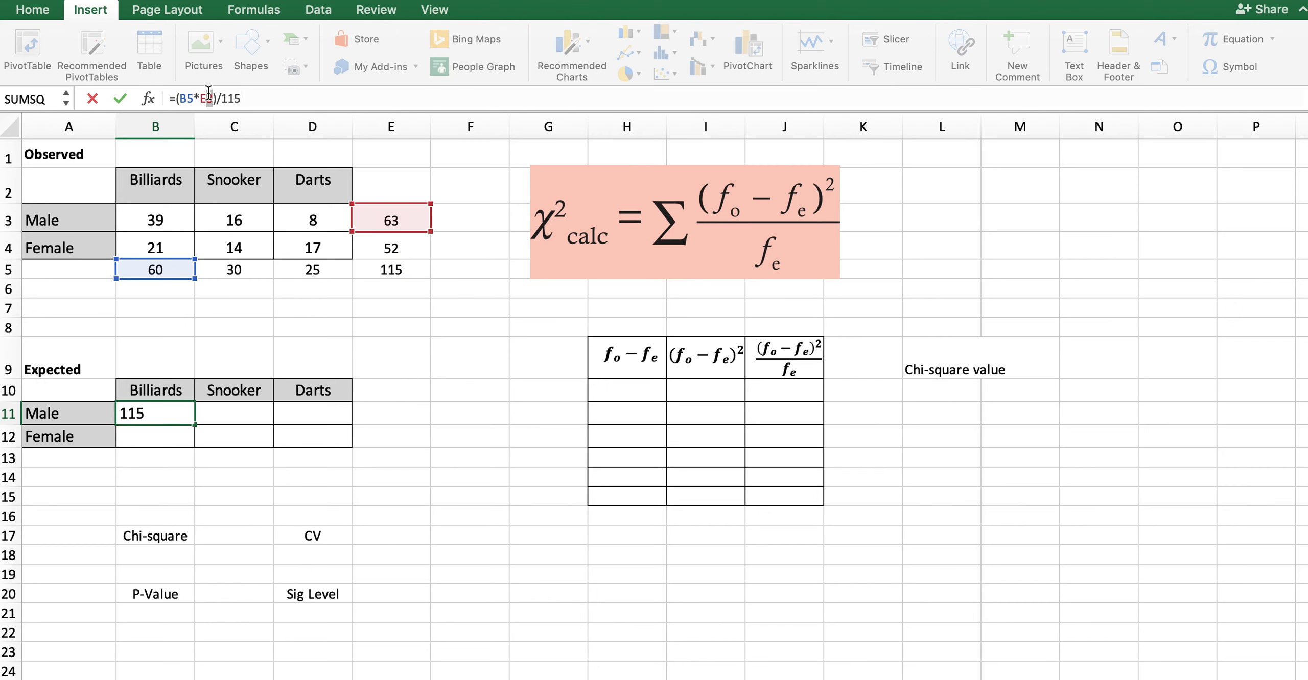
pyautogui.write('63')
pyautogui.press('Return')
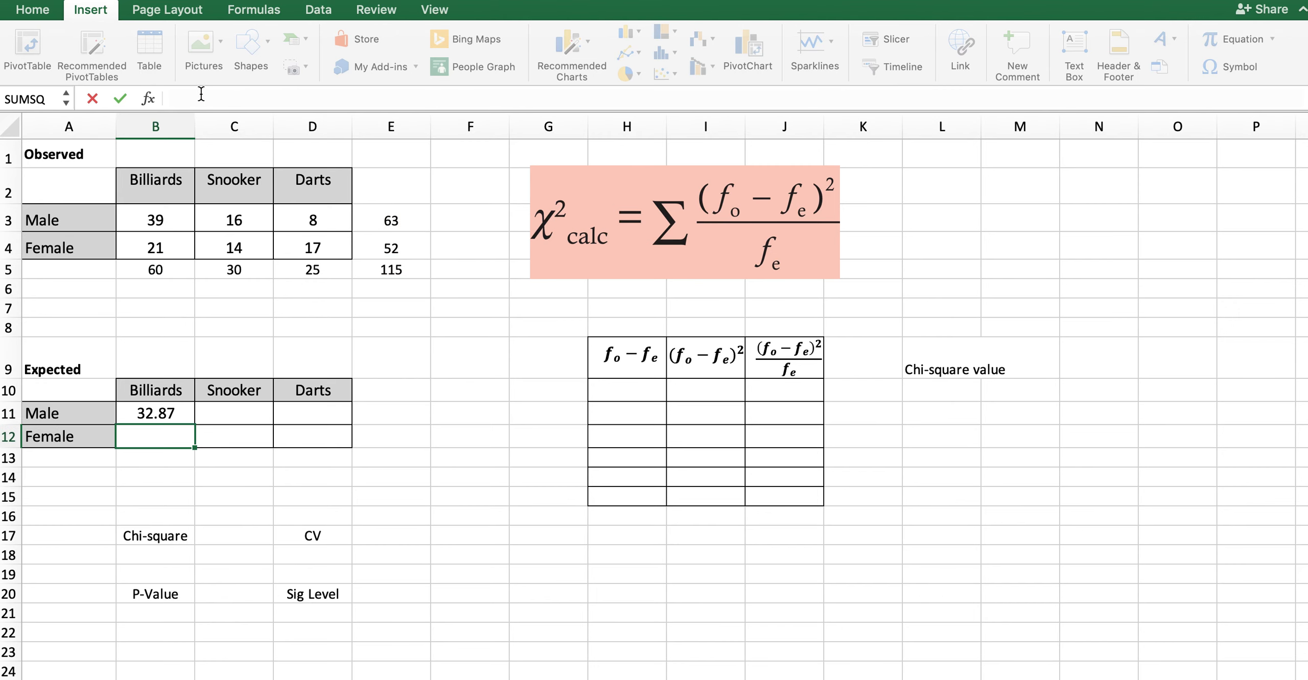
# Fill the expected Male formula from B11 across to D11 and check the copied Snooker and Darts formulas.
pyautogui.moveTo(198, 422); pyautogui.dragTo(344, 424)
pyautogui.click(250, 412)
pyautogui.click(193, 98)
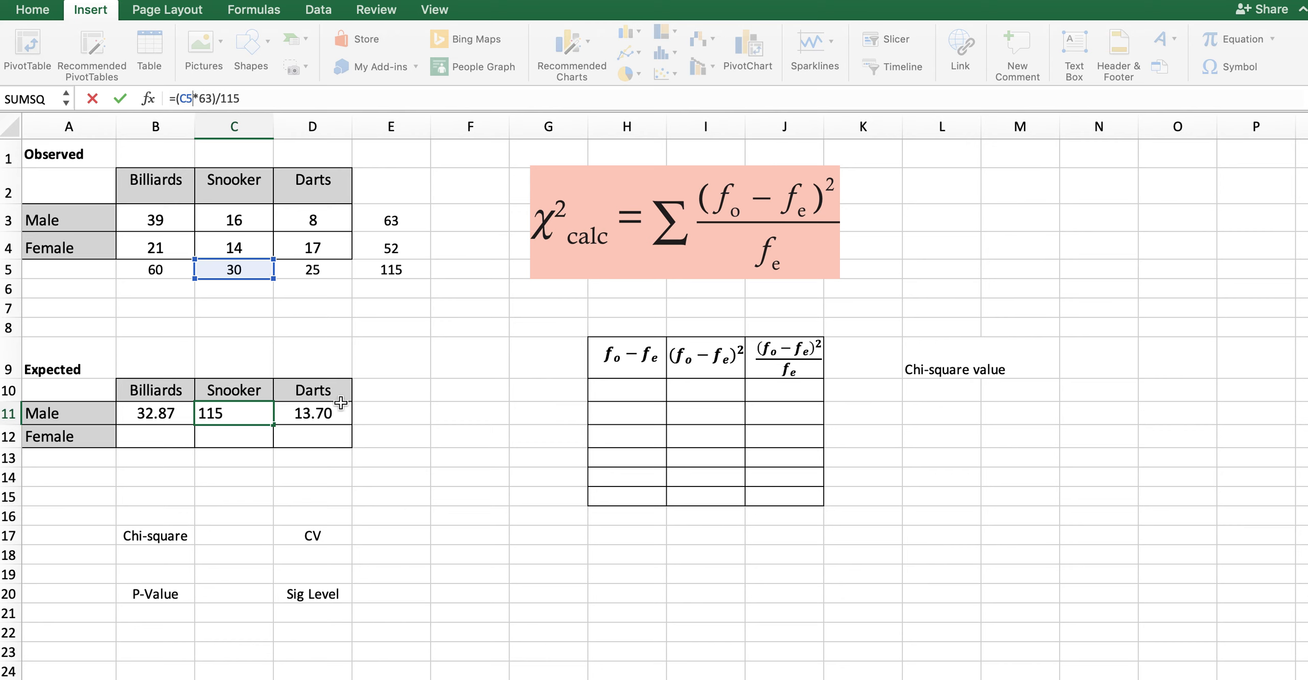
pyautogui.click(321, 416)
pyautogui.click(210, 98)
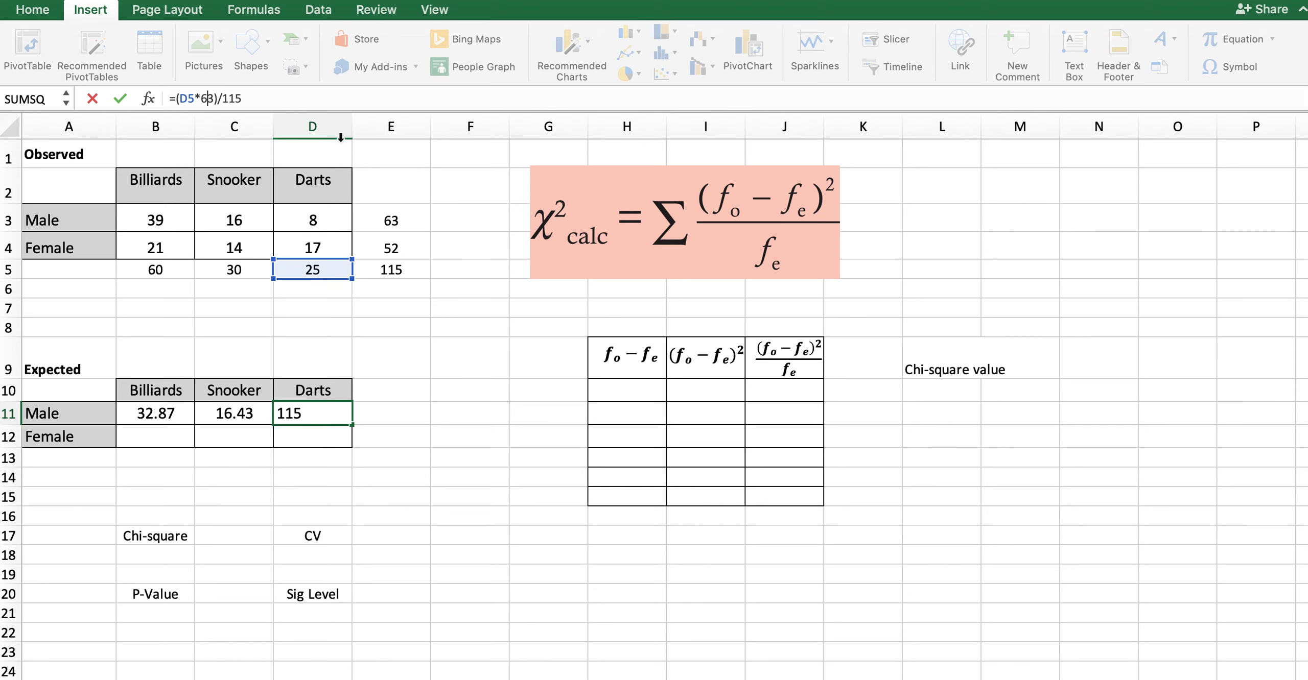
pyautogui.press('Return')
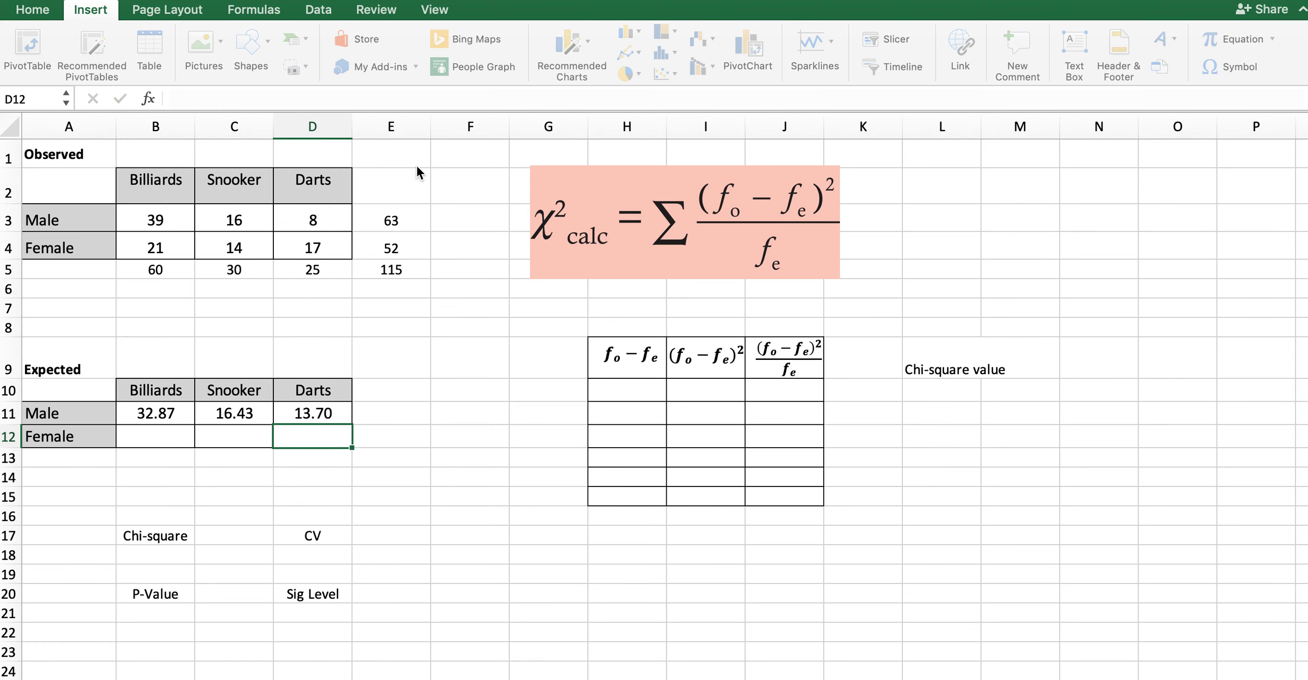
# Calculate the expected Female Billiards frequency in B12 with the formula =(B5*E4)/E5.
pyautogui.write('=')
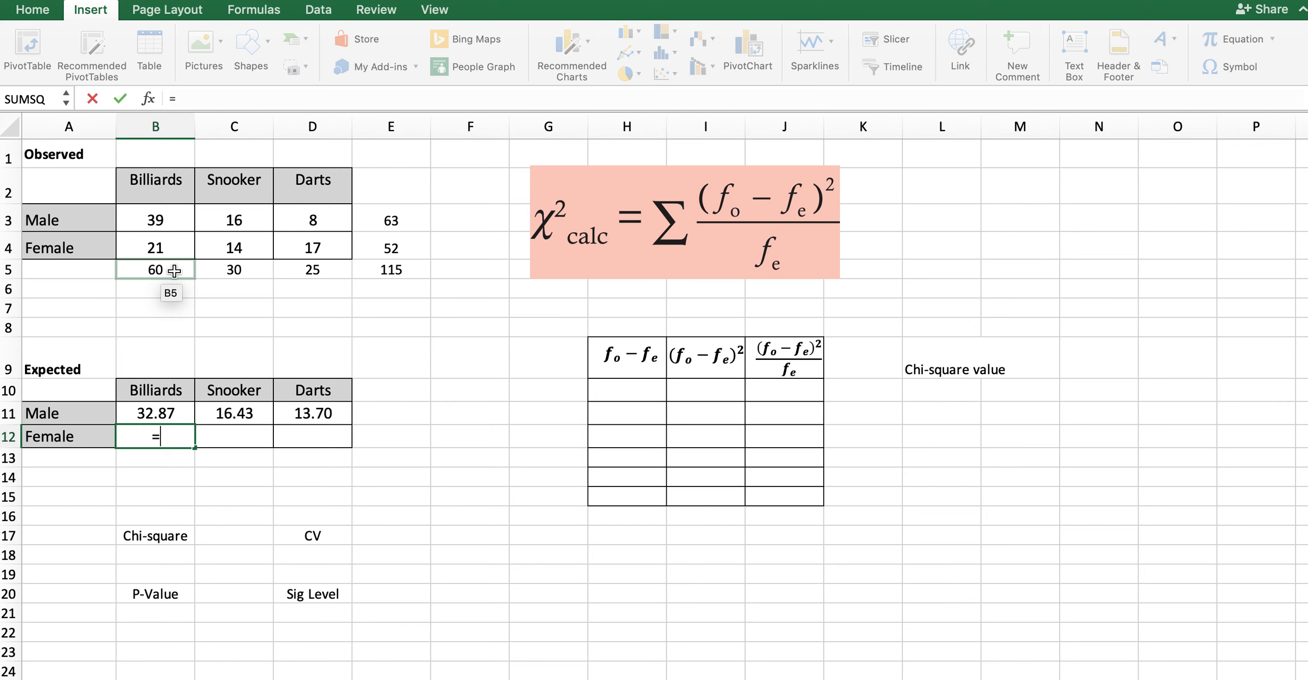
pyautogui.write('(')
pyautogui.click(174, 271)
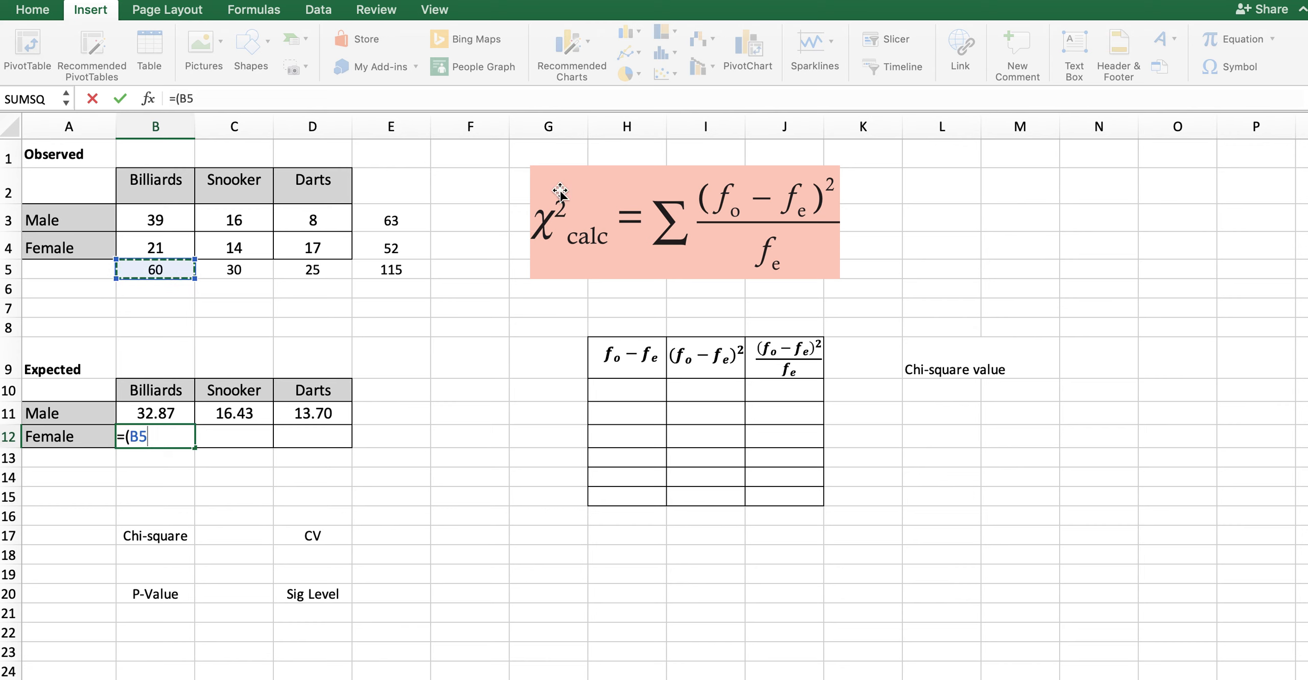
pyautogui.write('*')
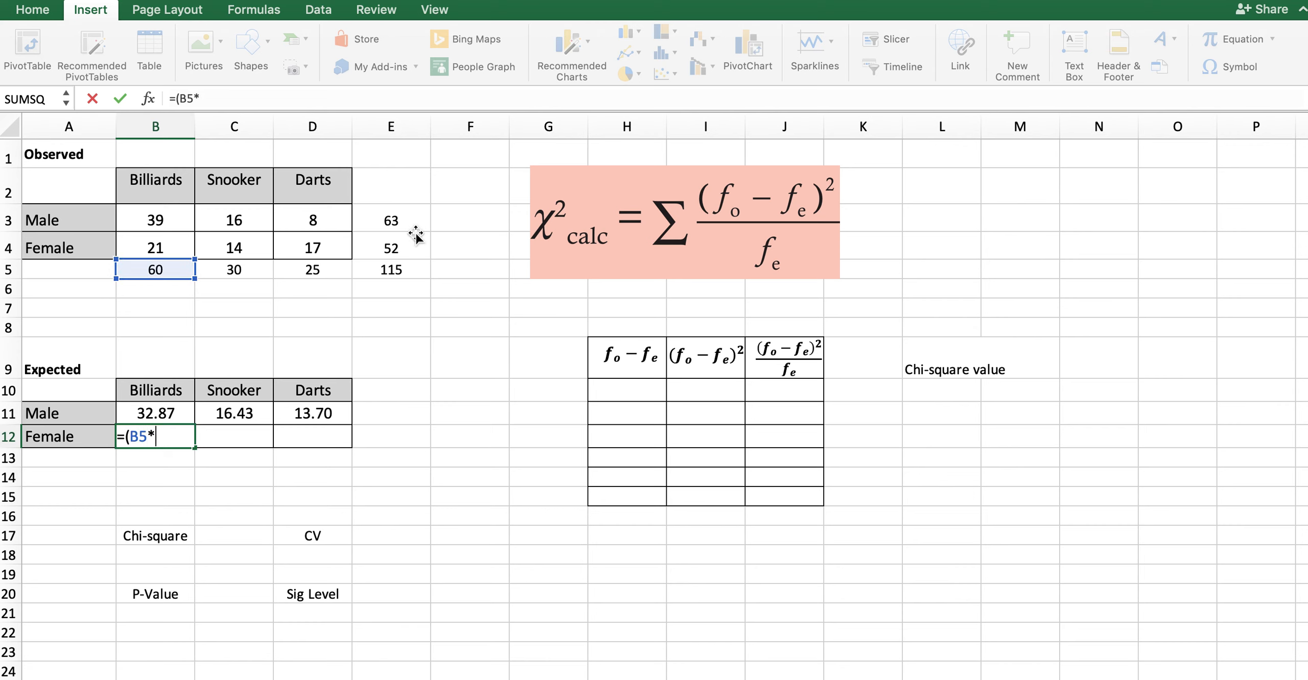
pyautogui.click(402, 244)
pyautogui.write(')')
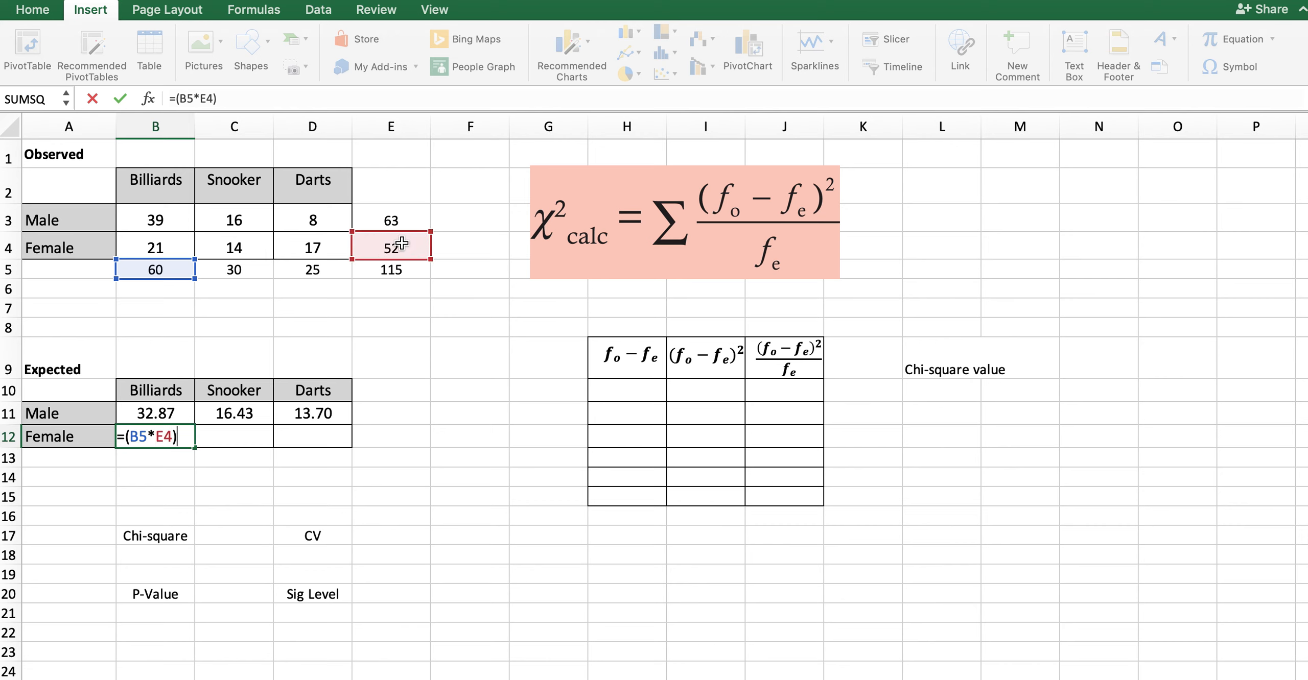
pyautogui.write('/')
pyautogui.click(392, 269)
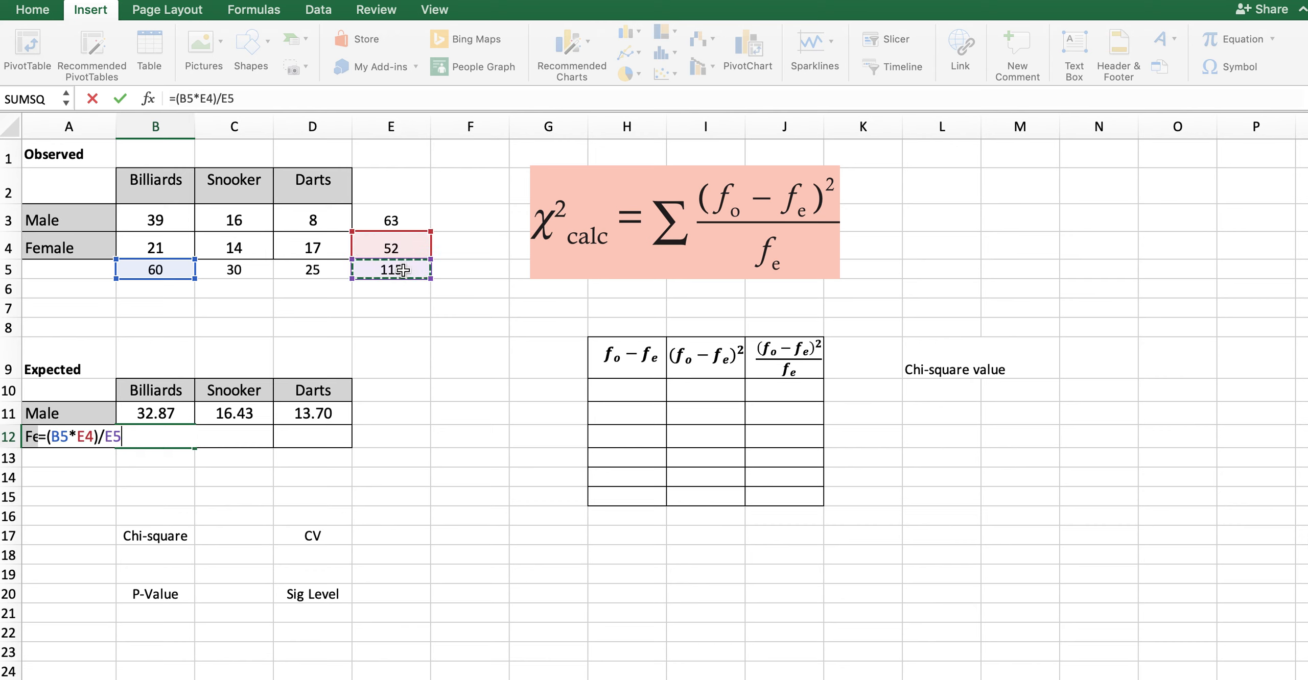
pyautogui.press('Return')
# Change the B12 formula to =(B5*52)/115 so the row total and grand total are fixed numbers.
pyautogui.click(159, 437)
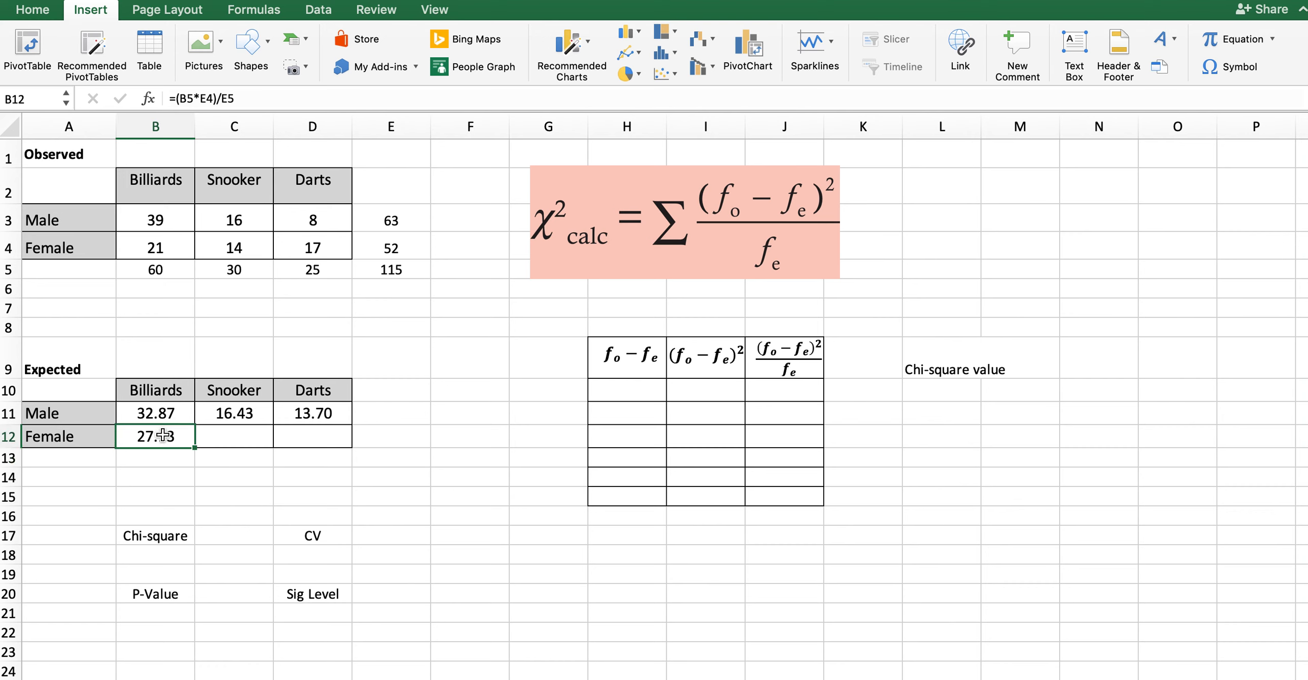
pyautogui.click(234, 98)
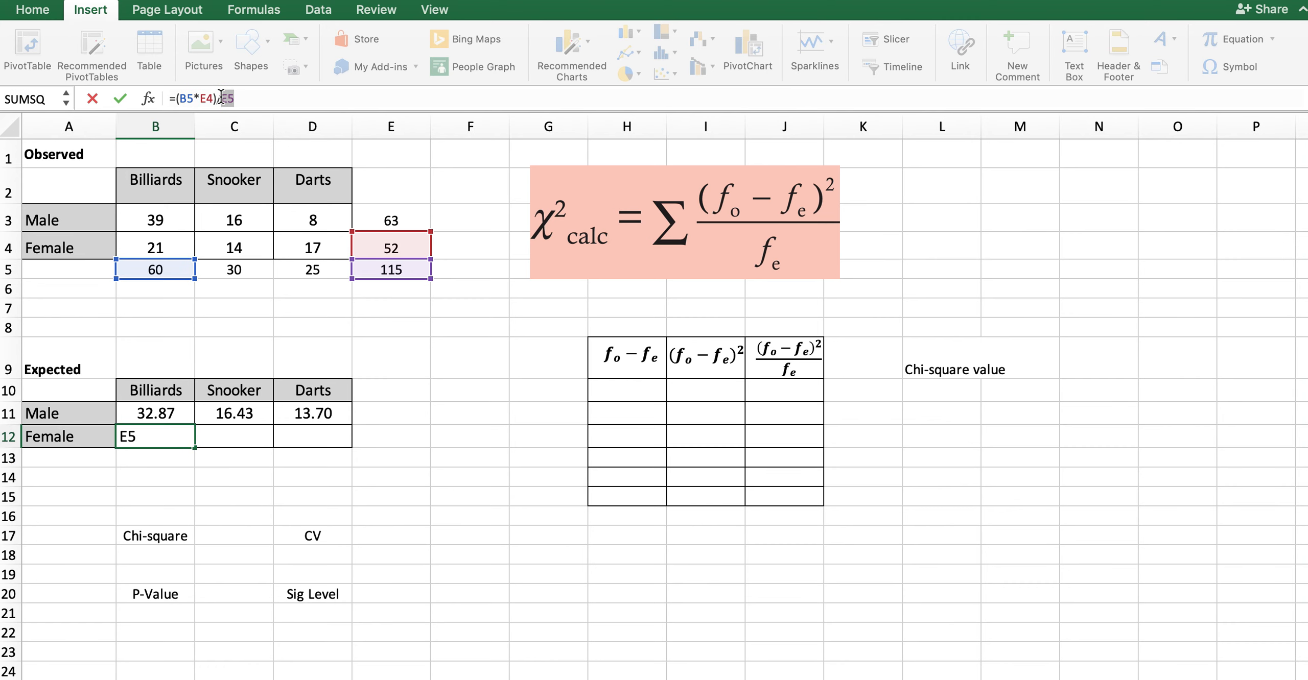
pyautogui.write('11')
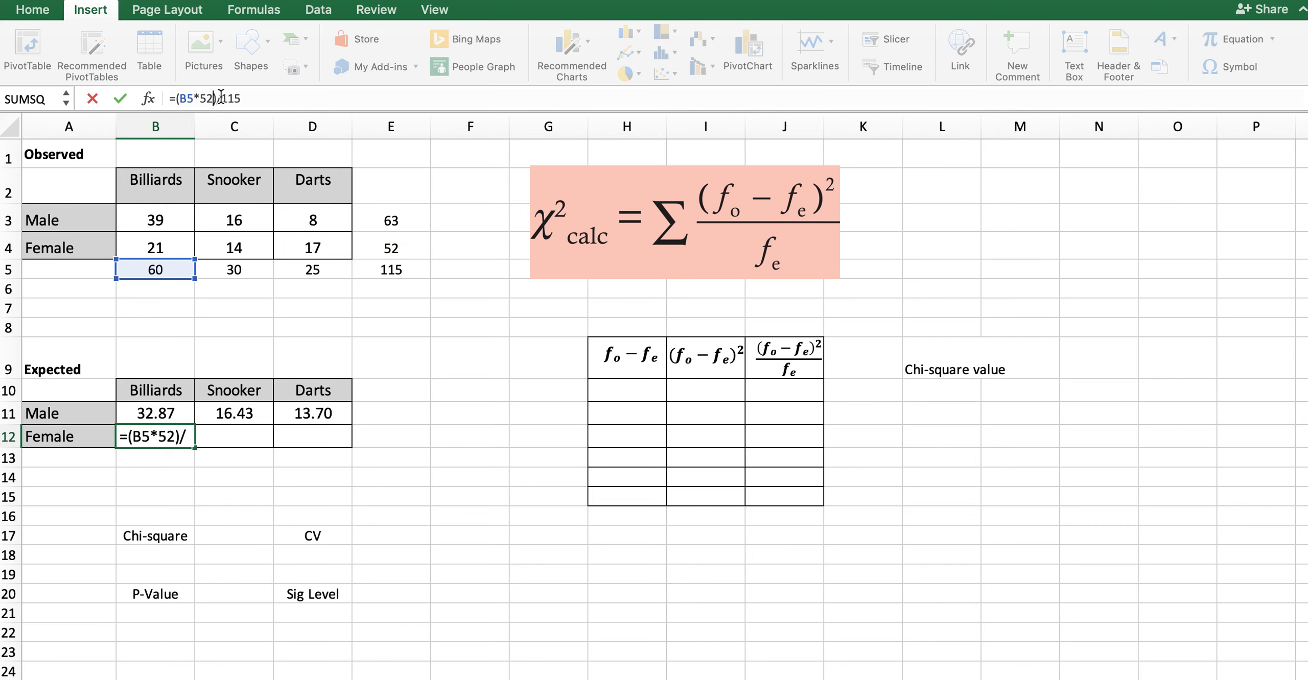
pyautogui.press('Return')
# Fill the expected Female formula from B12 across the Snooker and Darts columns to D12.
pyautogui.click(166, 443)
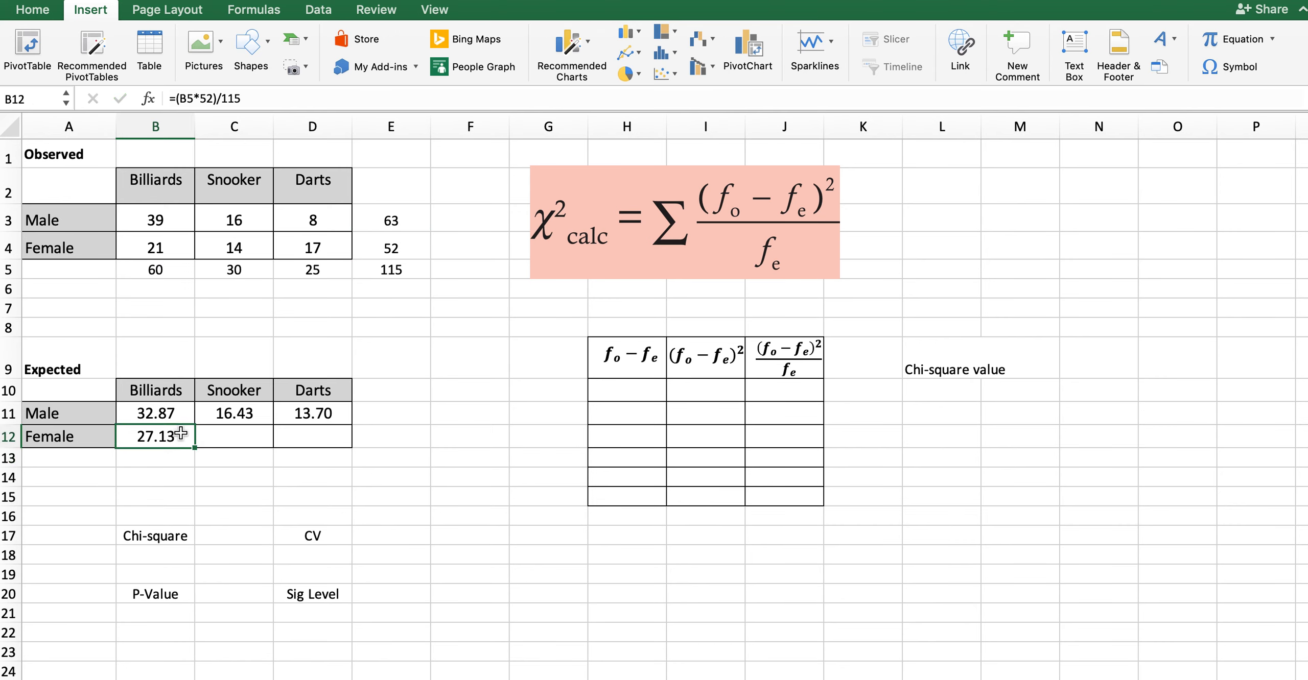
pyautogui.moveTo(195, 448); pyautogui.dragTo(327, 446)
pyautogui.click(433, 451)
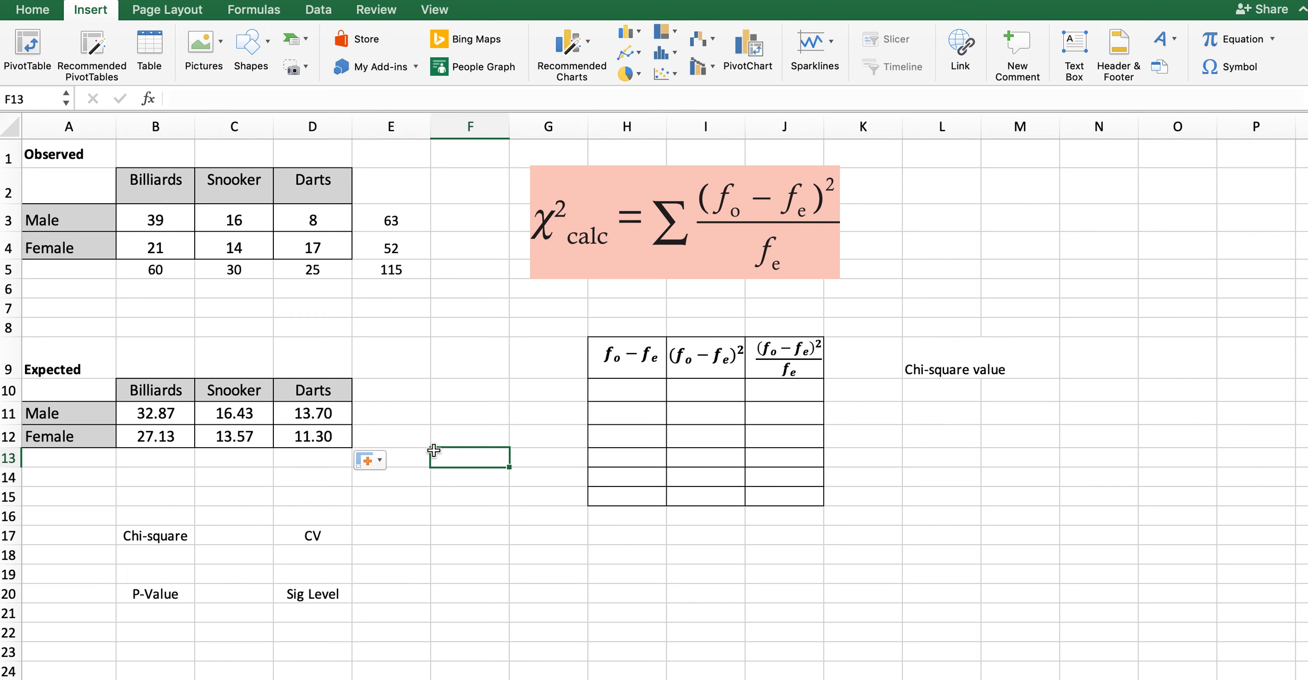
pyautogui.click(651, 392)
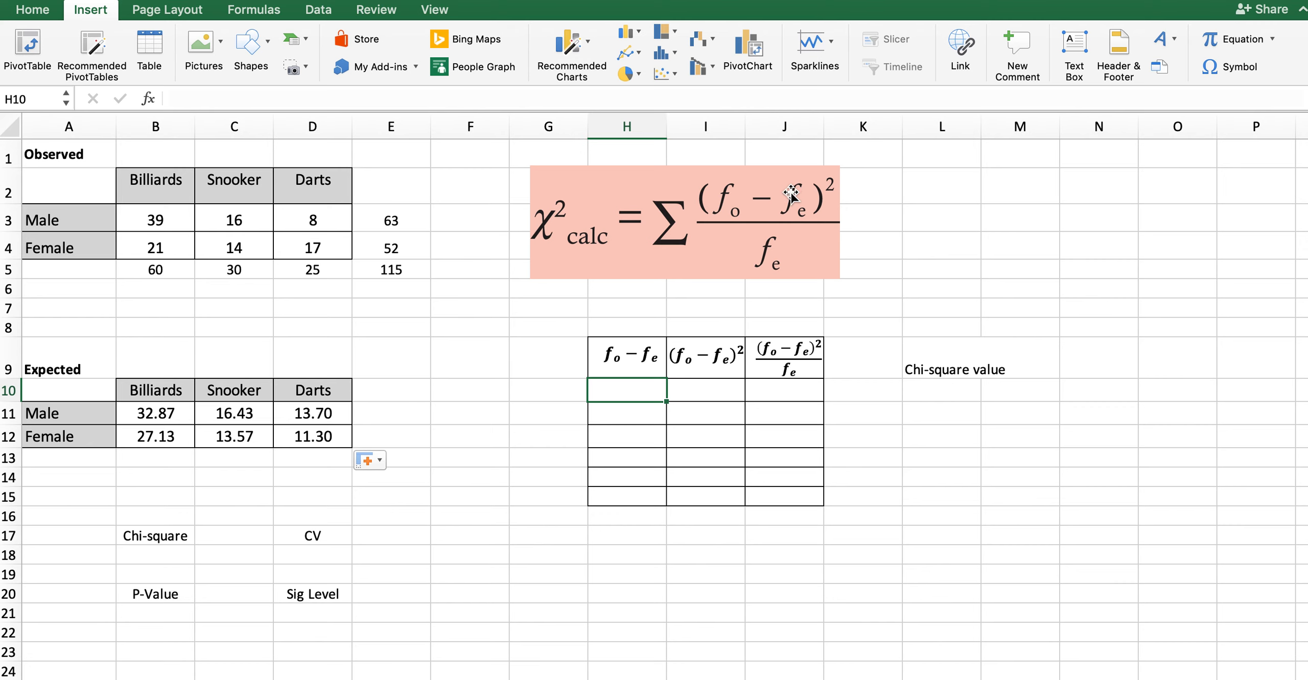
# Calculate the Male Billiards observed-minus-expected difference in H10 with the formula =B3-B11.
pyautogui.write('=')
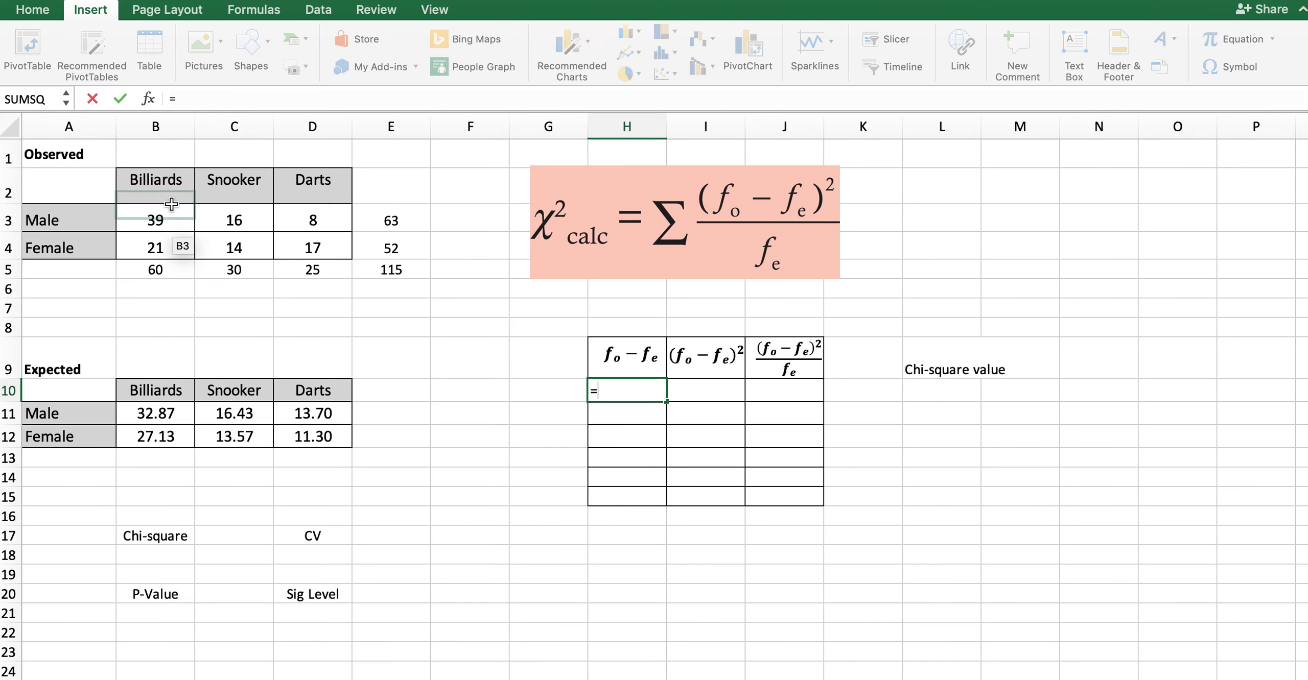
pyautogui.click(167, 219)
pyautogui.write('-')
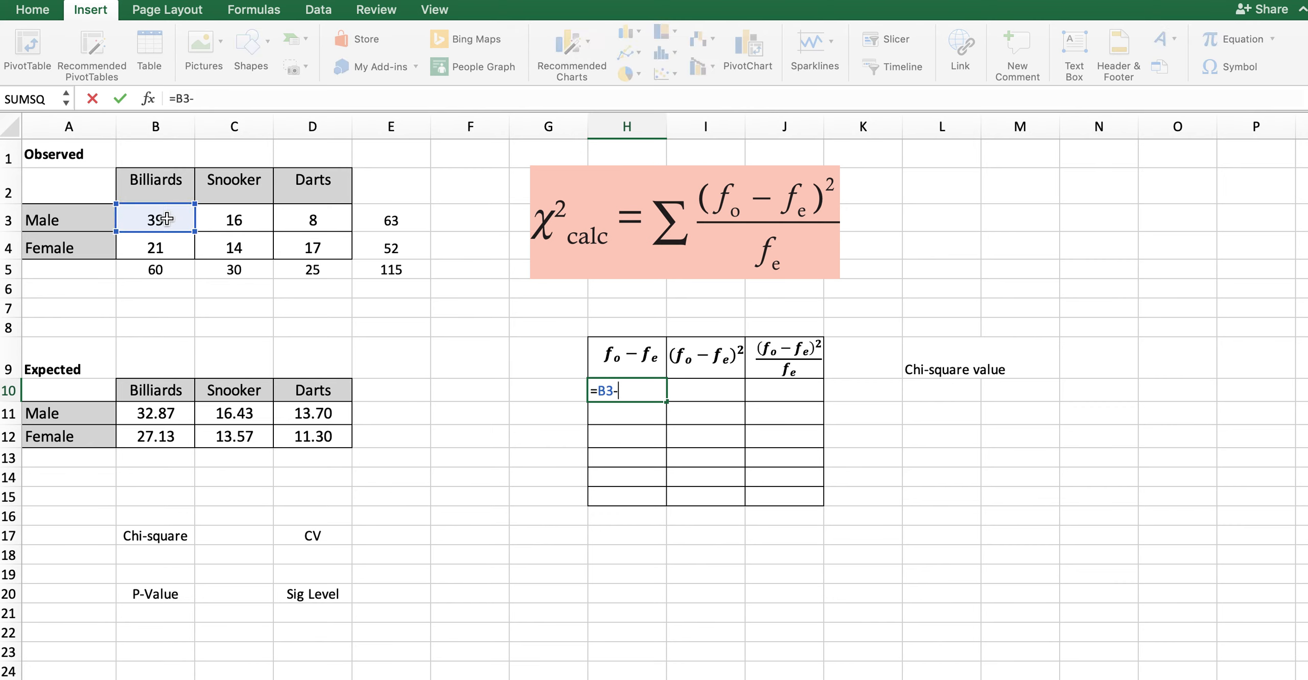
pyautogui.click(142, 409)
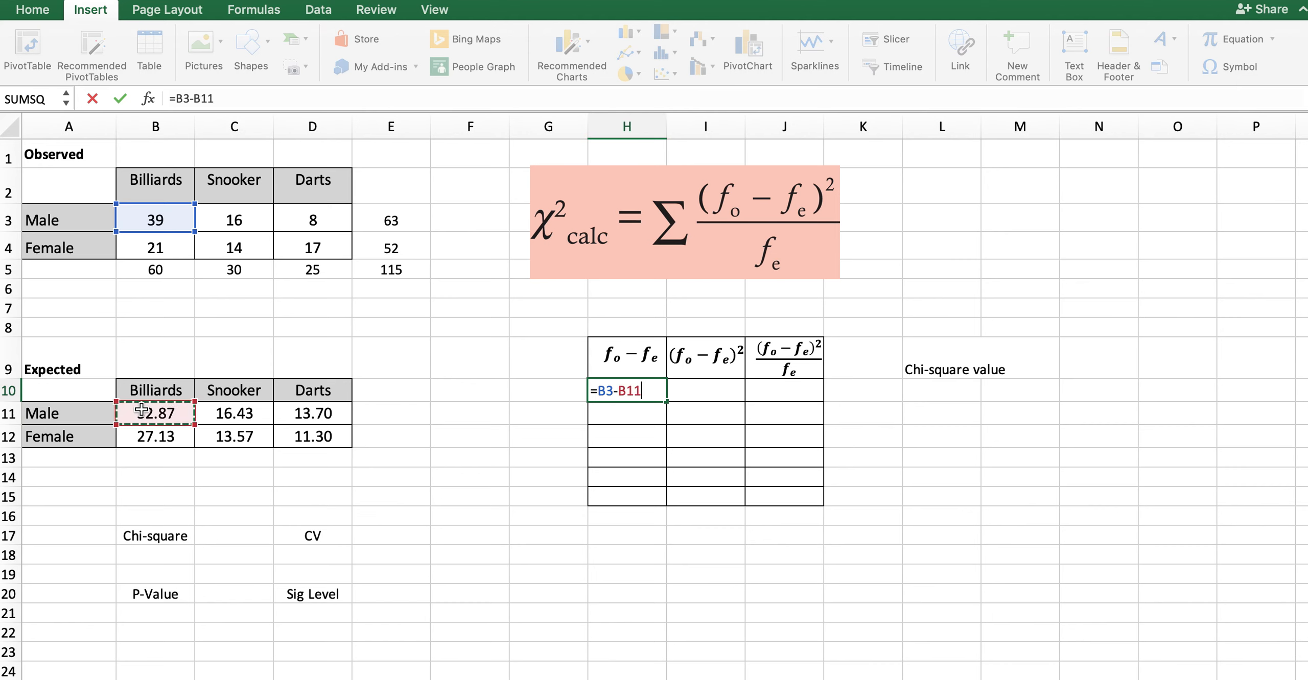
pyautogui.press('Return')
# Calculate the Male Snooker observed-minus-expected difference in H11 with the formula =C3-C11.
pyautogui.write('=')
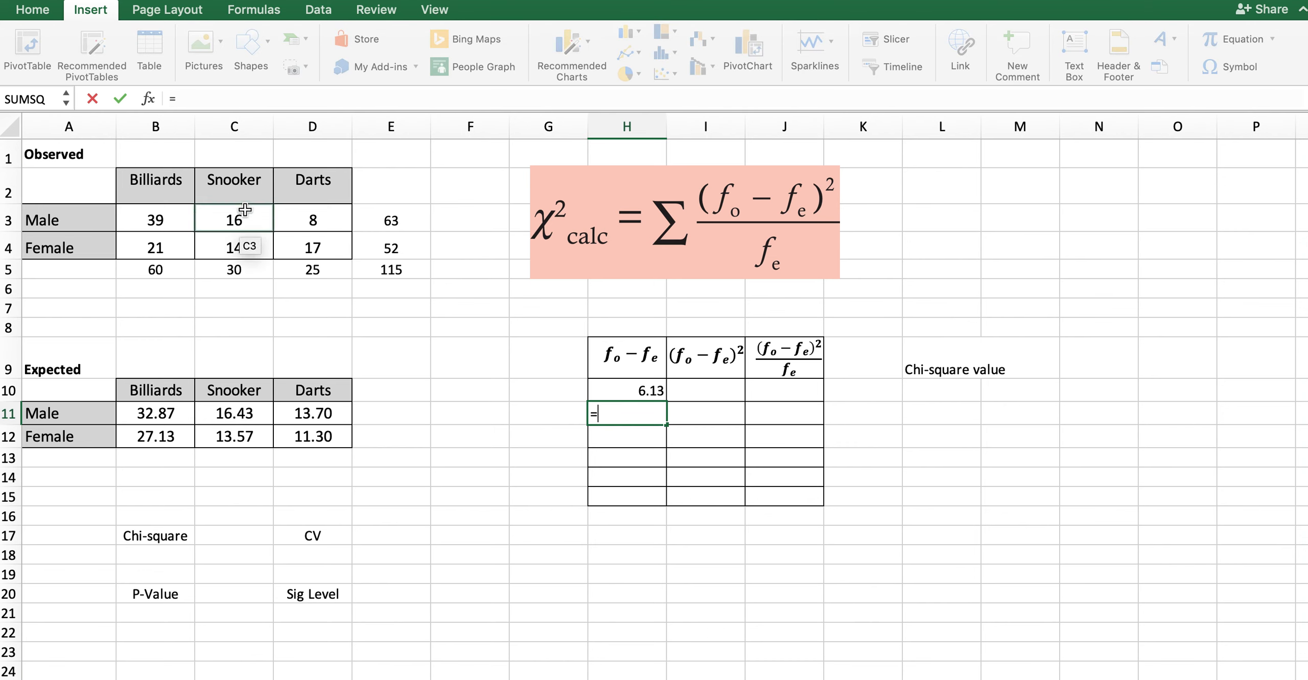
pyautogui.click(246, 220)
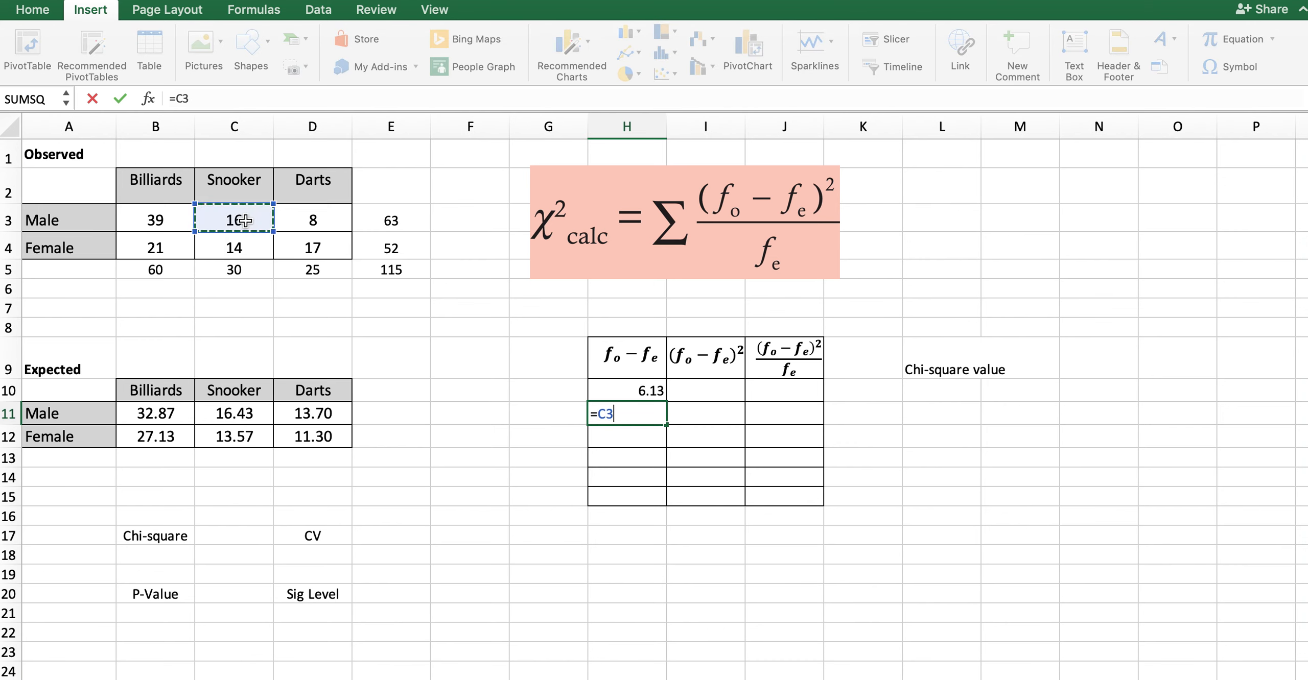
pyautogui.write('-')
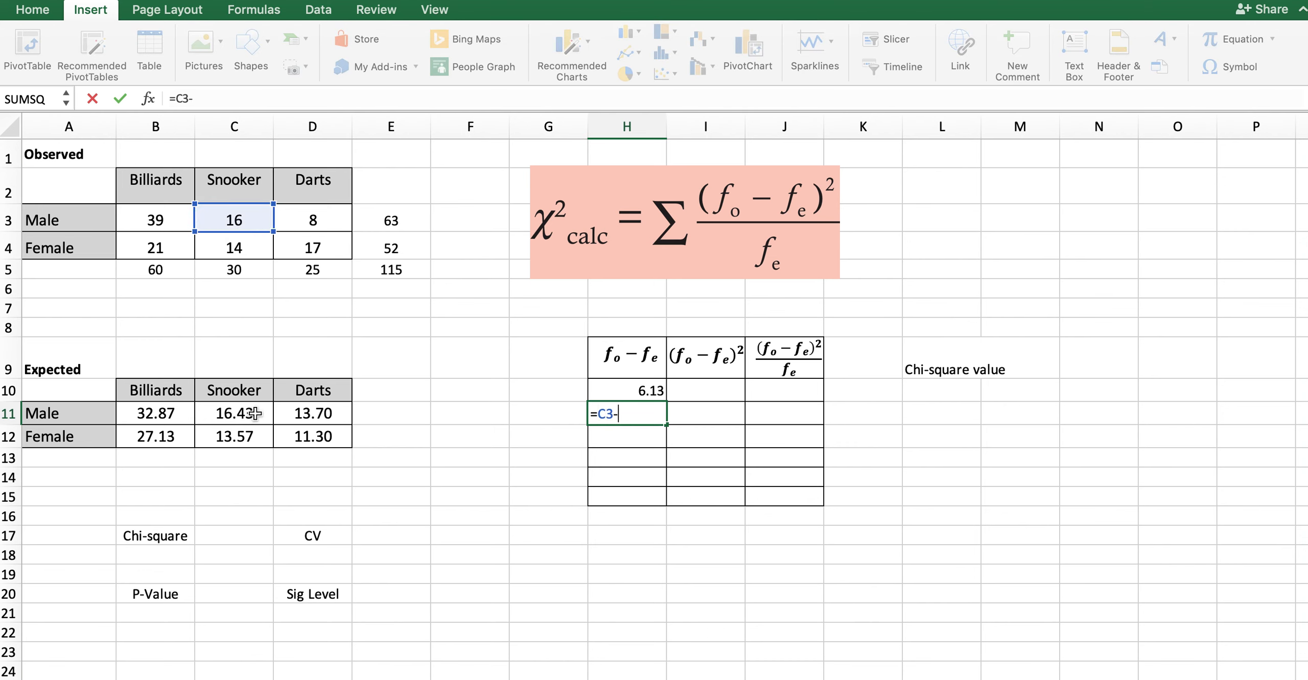
pyautogui.click(254, 413)
pyautogui.press('Return')
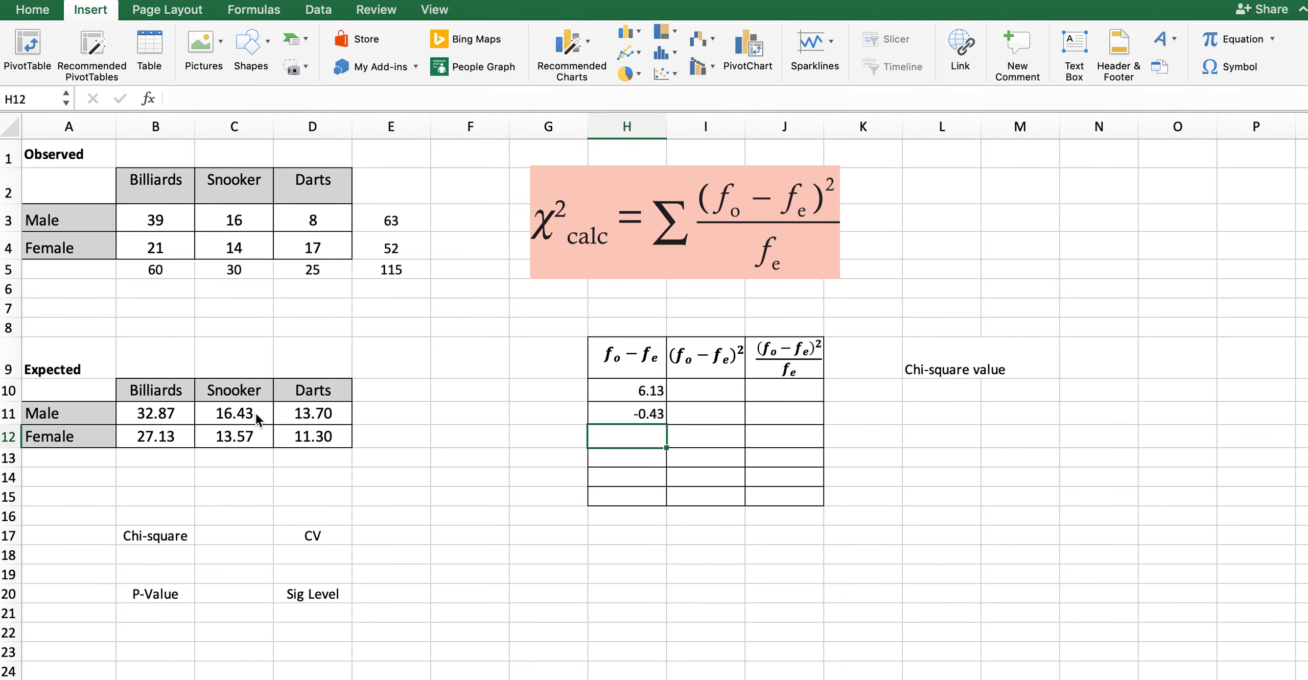
# Calculate the Male Darts observed-minus-expected difference in H12 with the formula =D3-D11.
pyautogui.write('=')
pyautogui.click(317, 413)
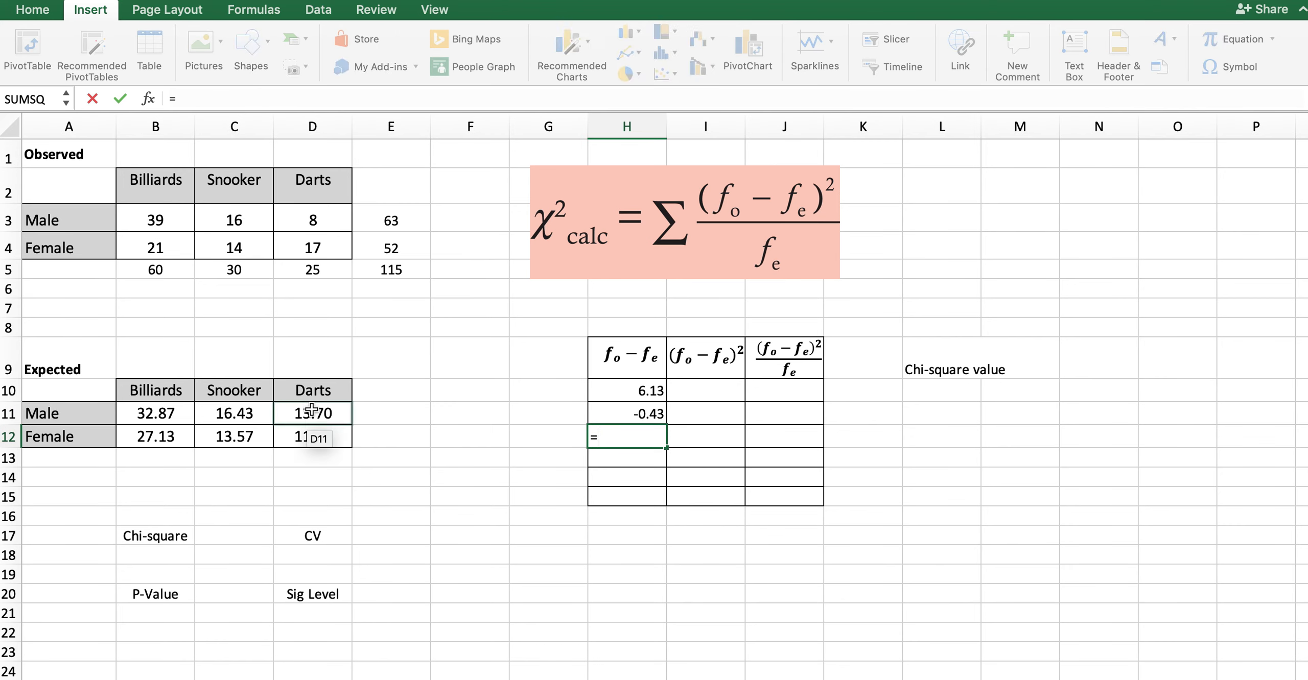
pyautogui.click(327, 217)
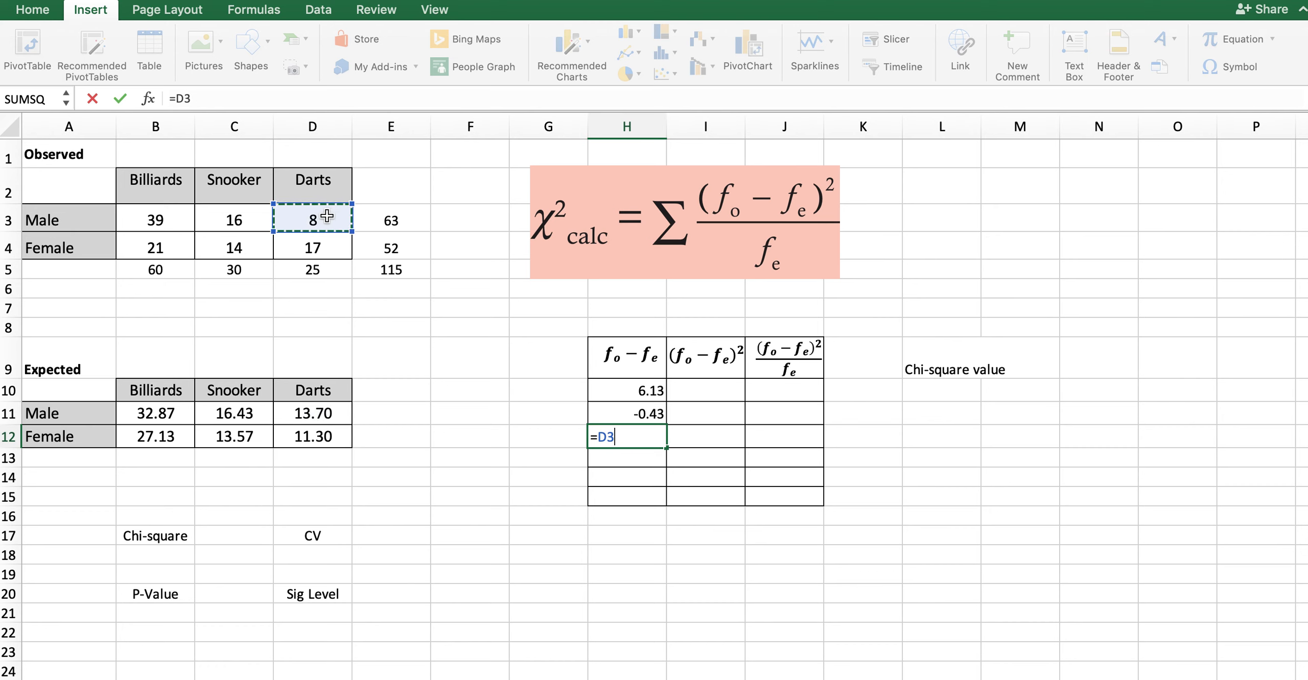
pyautogui.write('-')
pyautogui.click(318, 416)
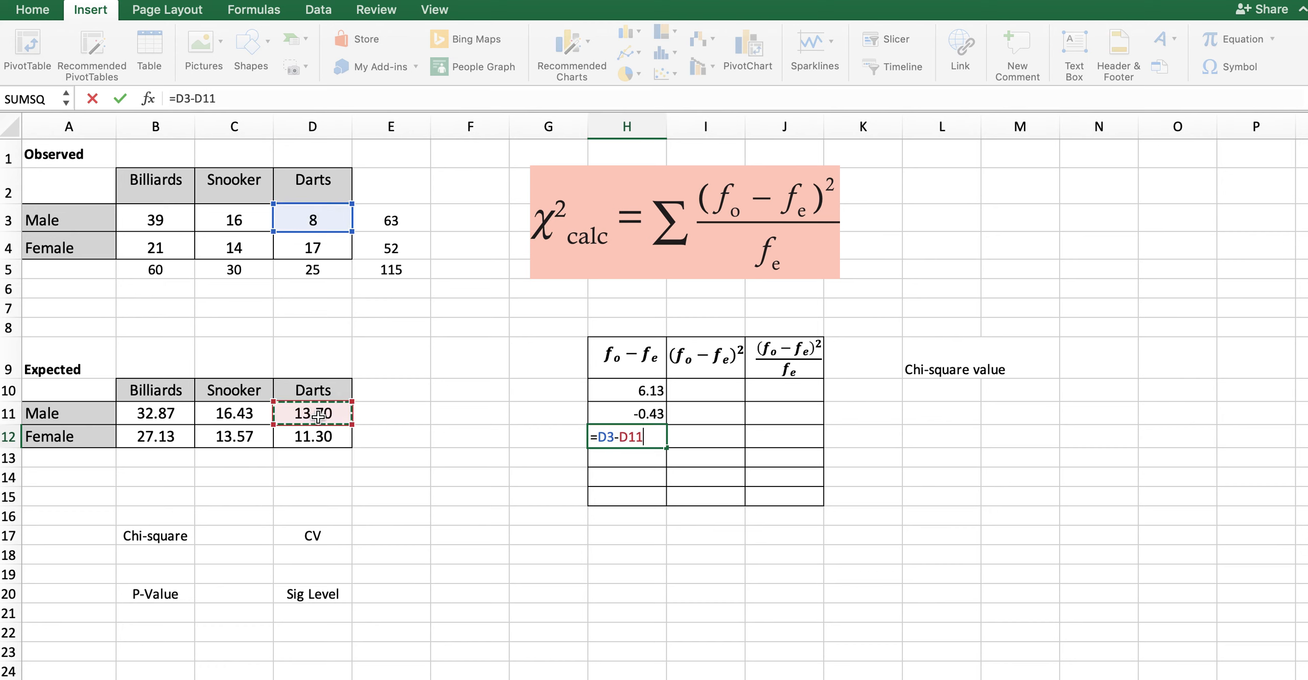
pyautogui.press('Return')
# Calculate the Female Billiards observed-minus-expected difference in H13 with the formula =B4-B12.
pyautogui.write('=')
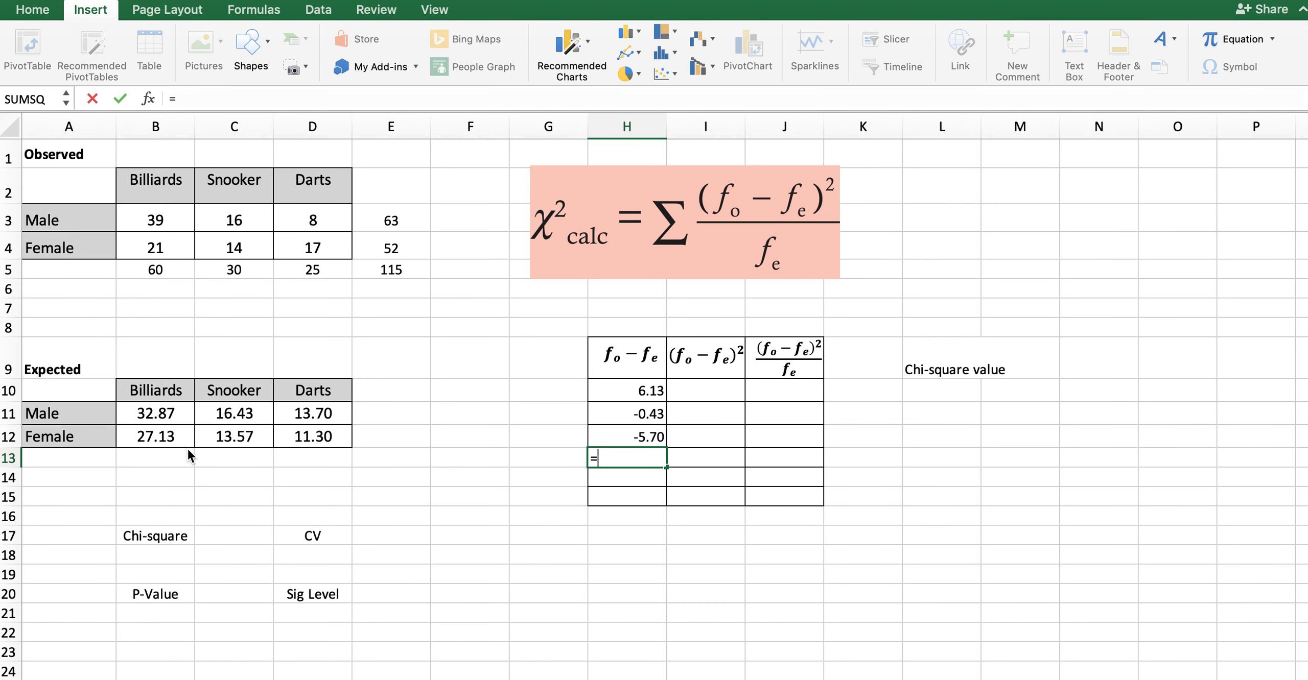
pyautogui.click(174, 437)
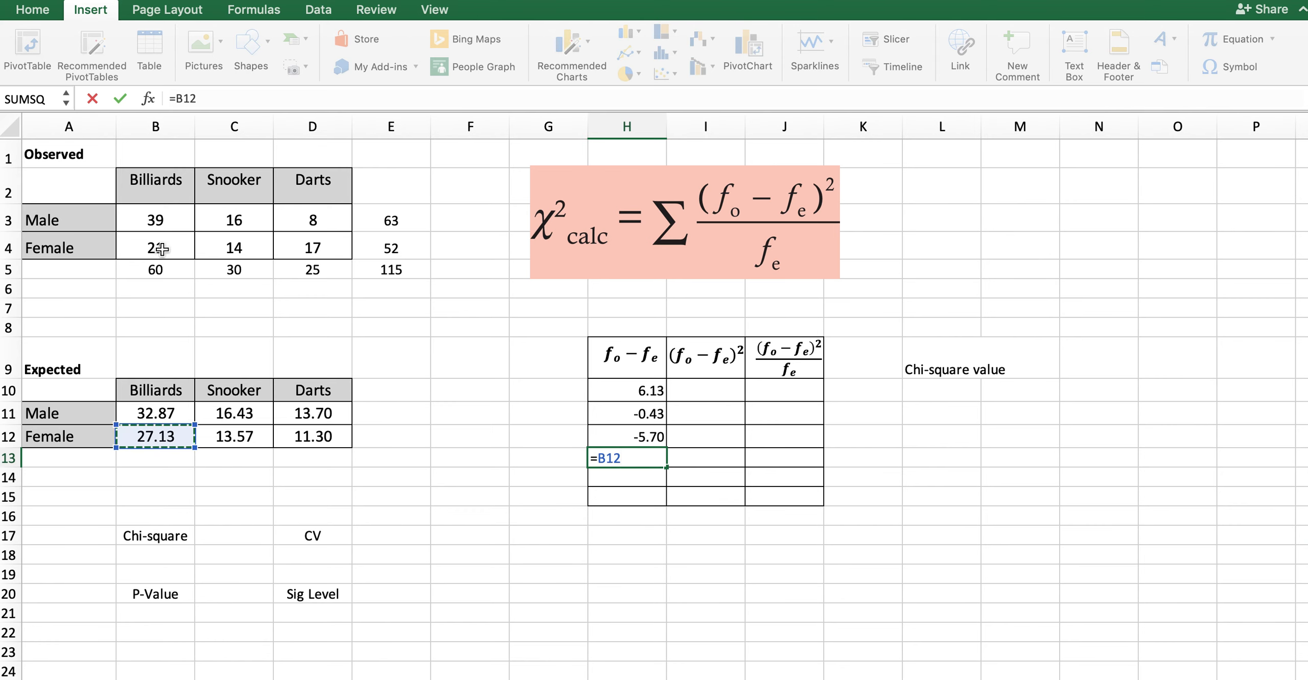
pyautogui.click(161, 249)
pyautogui.write('=B4')
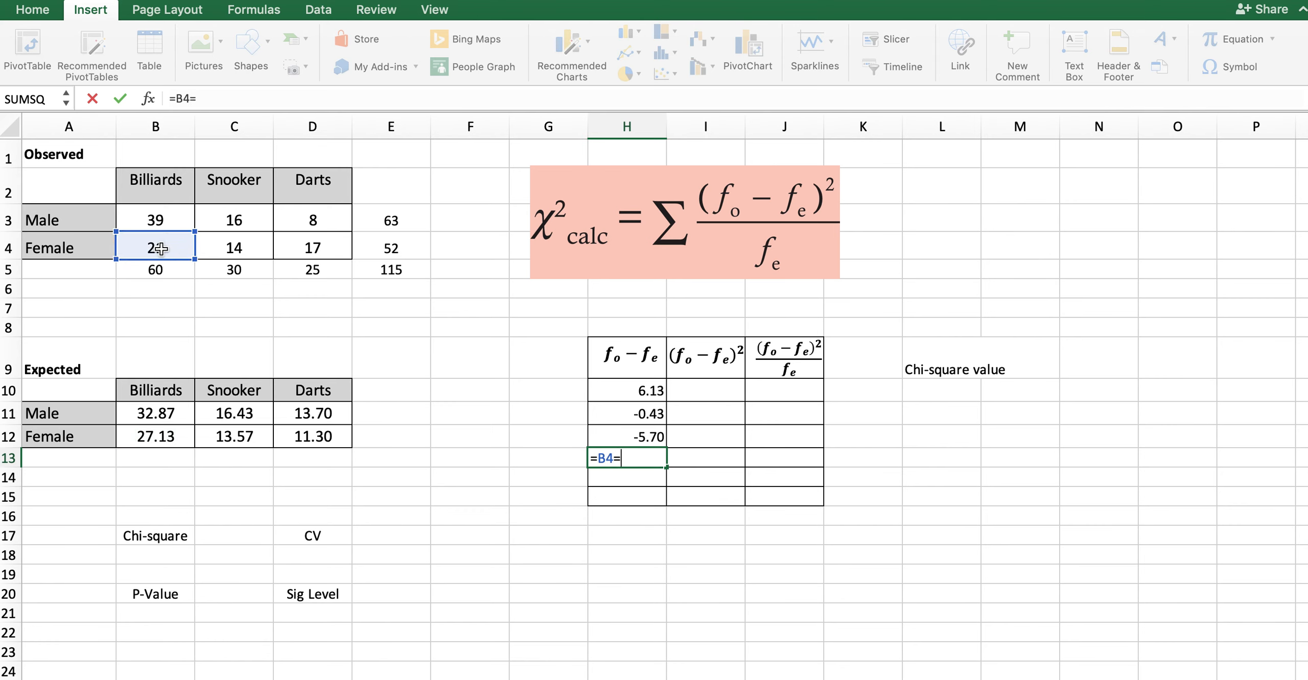
pyautogui.write('-')
pyautogui.click(174, 442)
pyautogui.press('Return')
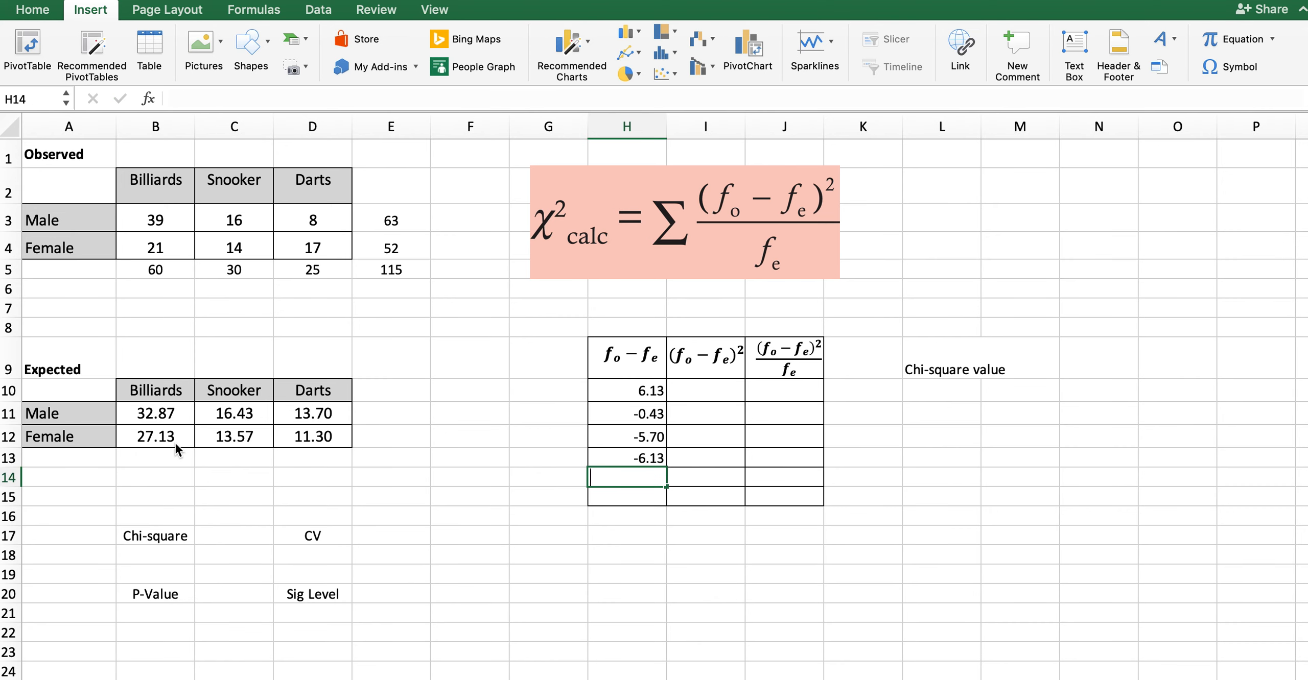
# Calculate the Female Snooker observed-minus-expected difference in H14 with the formula =C4-C12.
pyautogui.write('=')
pyautogui.click(238, 249)
pyautogui.write('-')
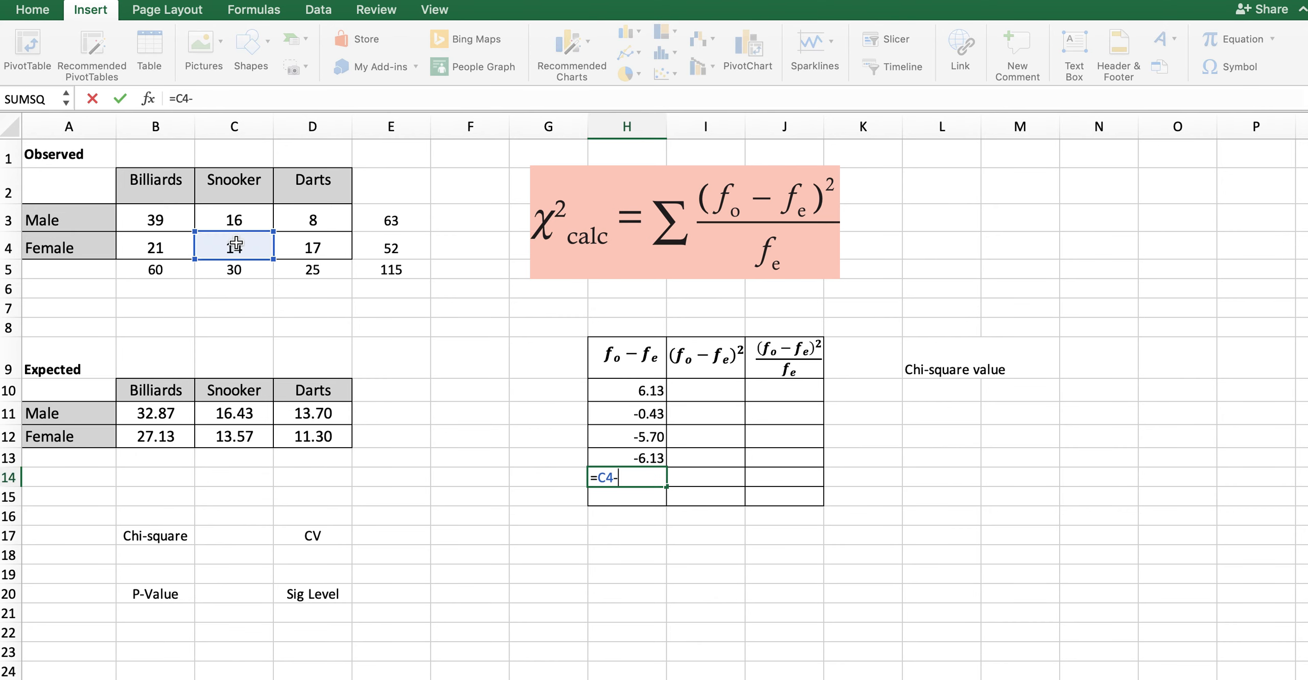
pyautogui.click(254, 442)
pyautogui.press('Return')
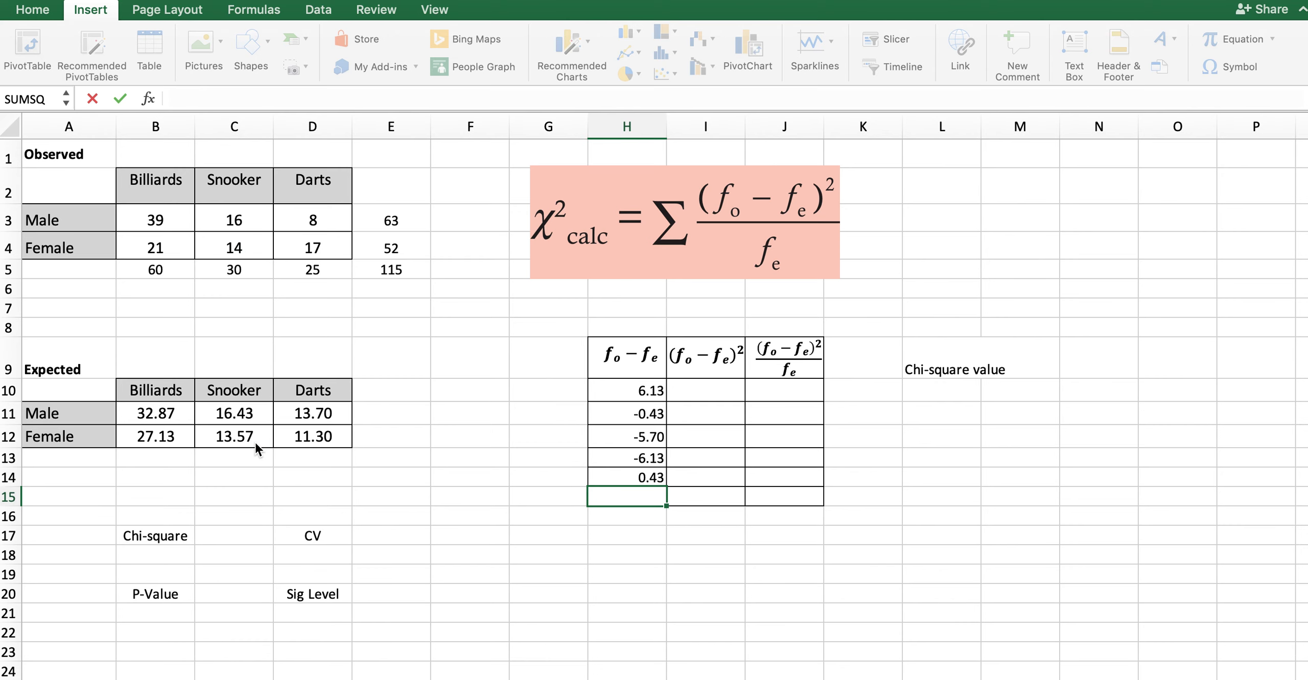
# Calculate the Female Darts observed-minus-expected difference in H15 with the formula =D4-D12.
pyautogui.write('=')
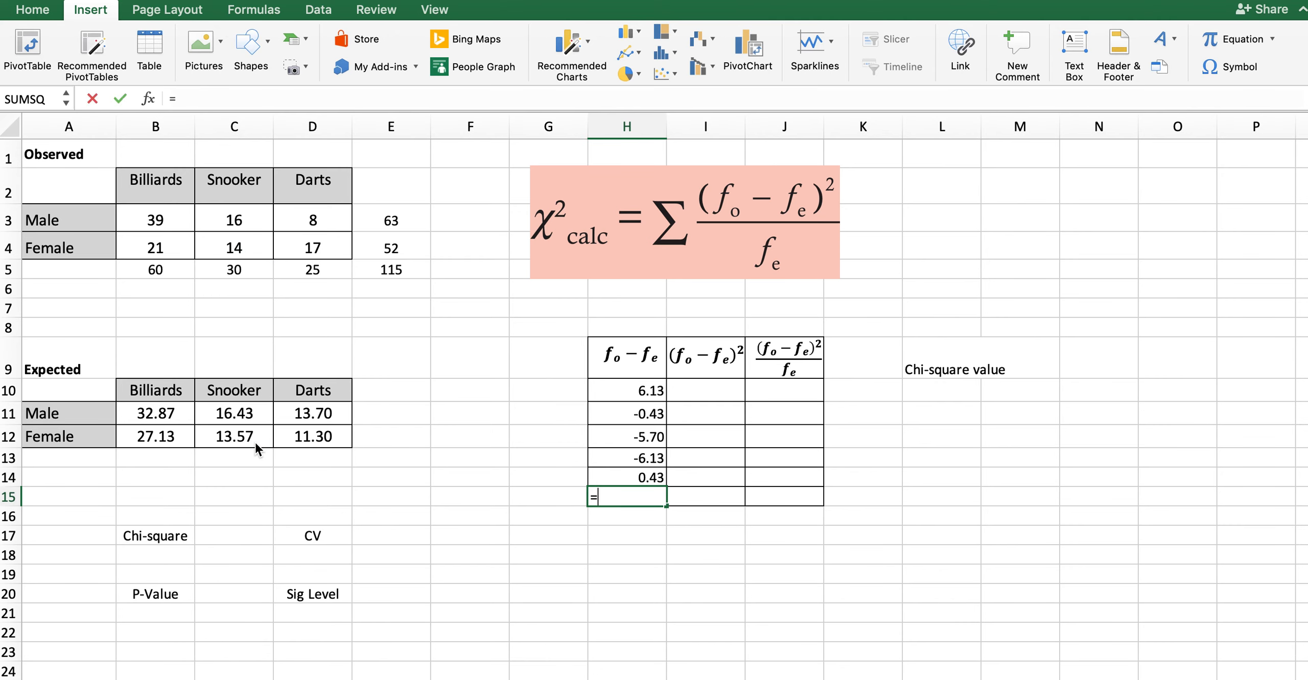
pyautogui.click(319, 234)
pyautogui.write('-')
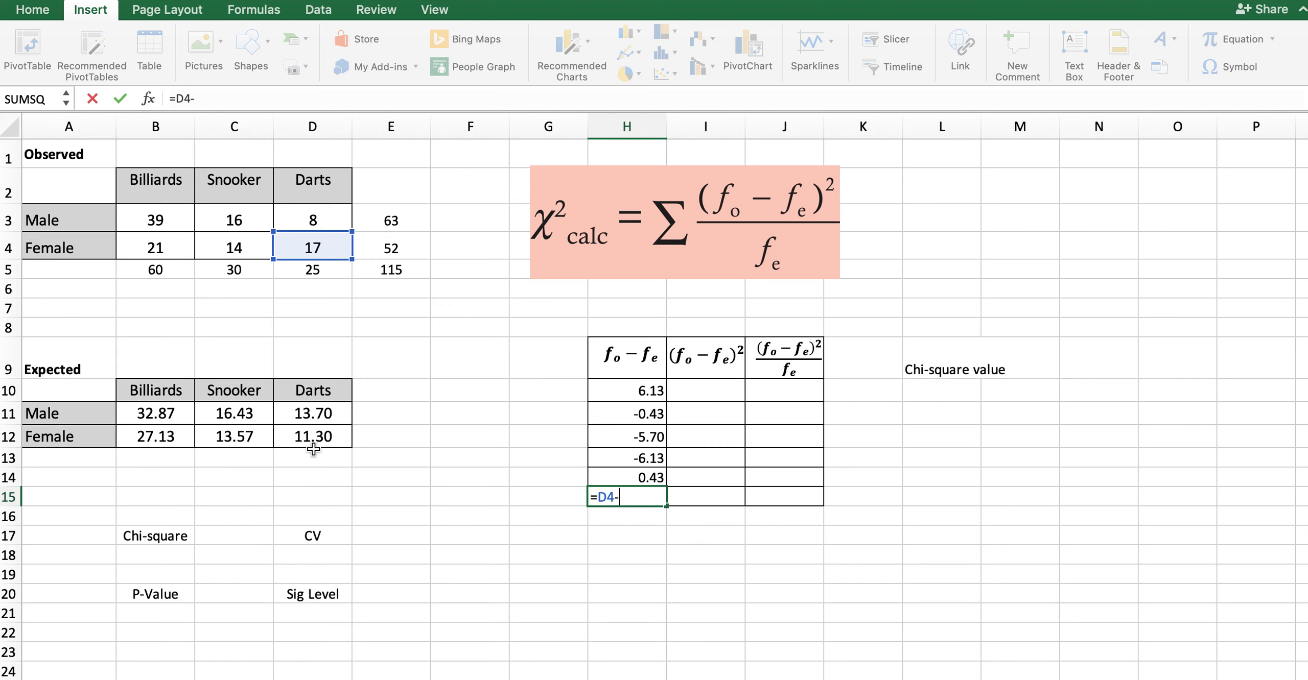
pyautogui.click(315, 444)
pyautogui.press('Return')
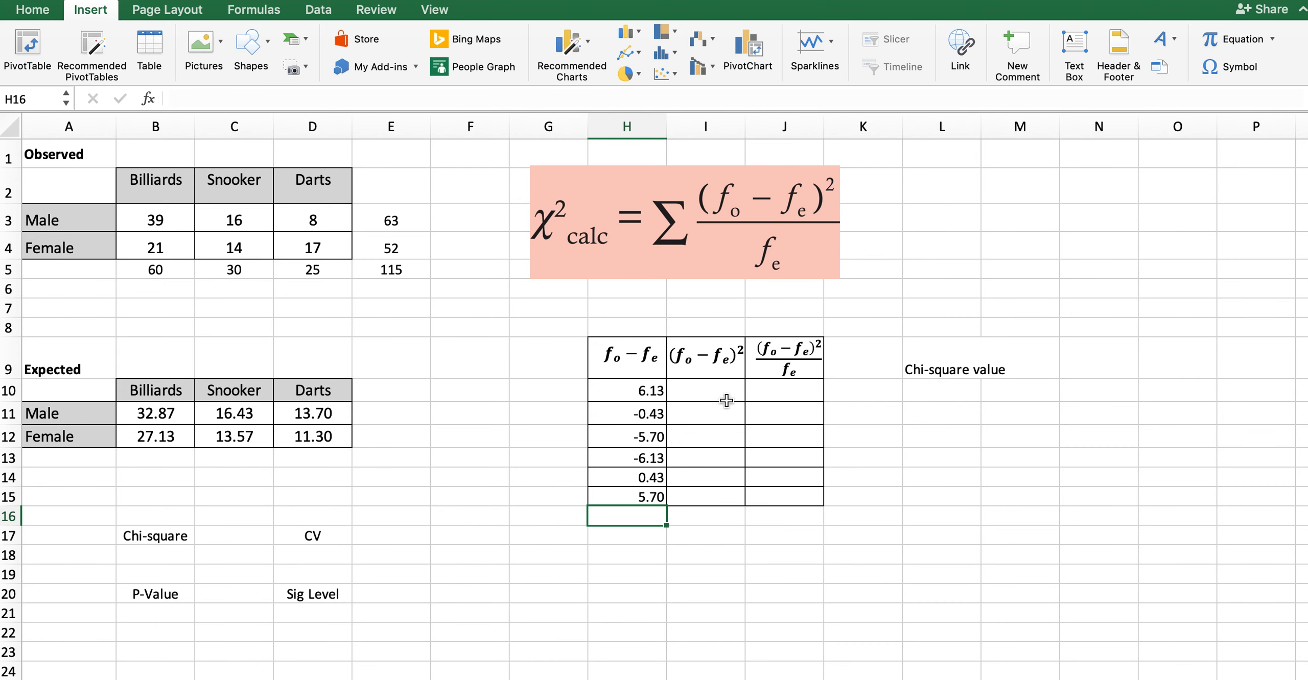
# Square the first difference in I10 with the formula =H10*H10 and fill it down to I15.
pyautogui.click(727, 388)
pyautogui.write('=')
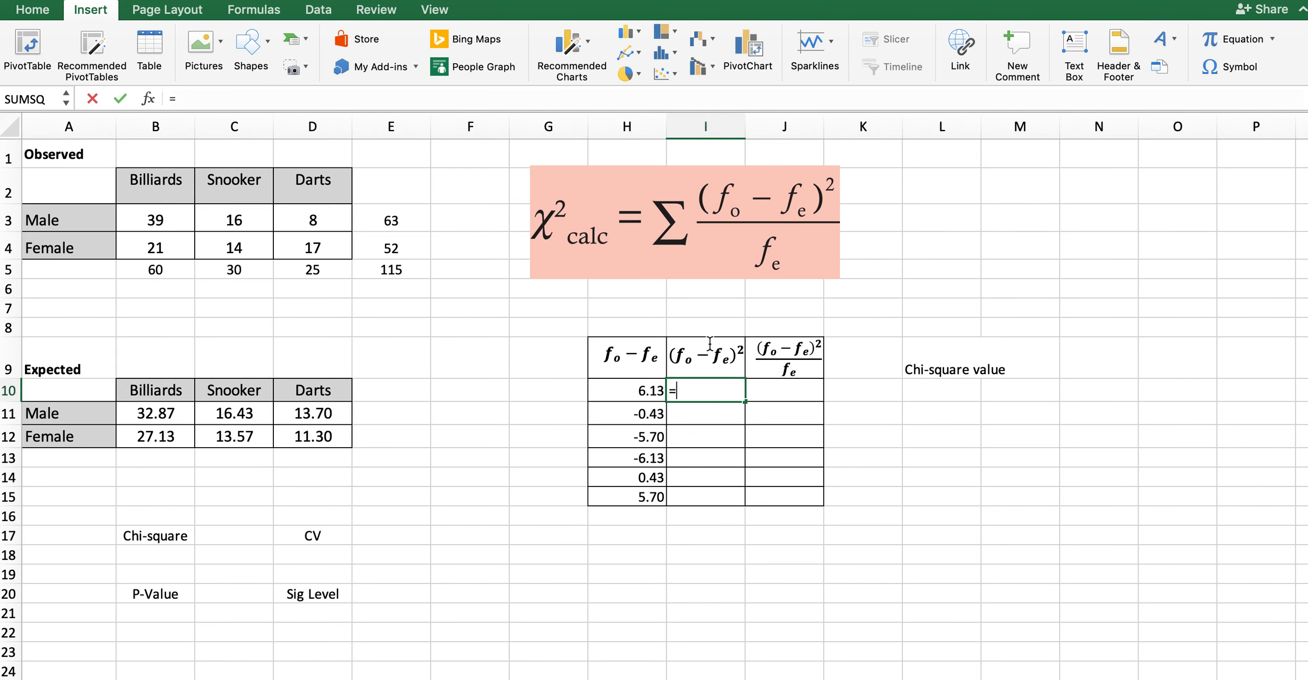
pyautogui.click(641, 394)
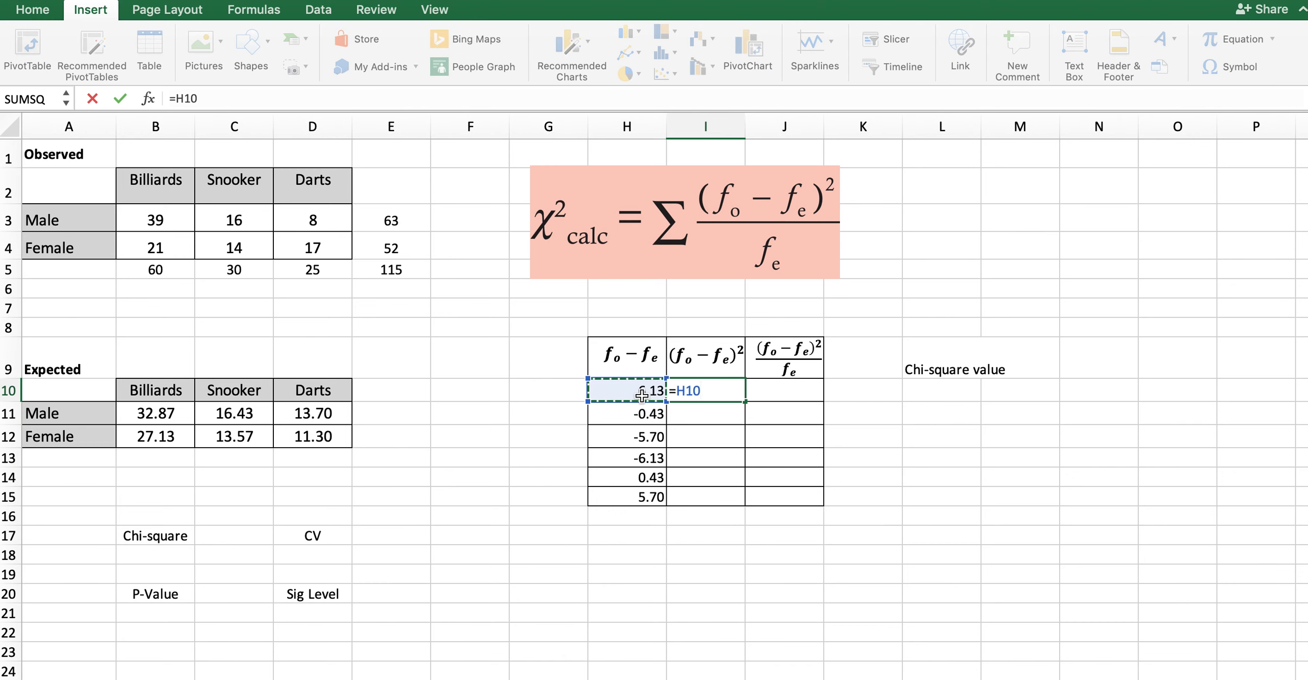
pyautogui.write('*')
pyautogui.click(642, 394)
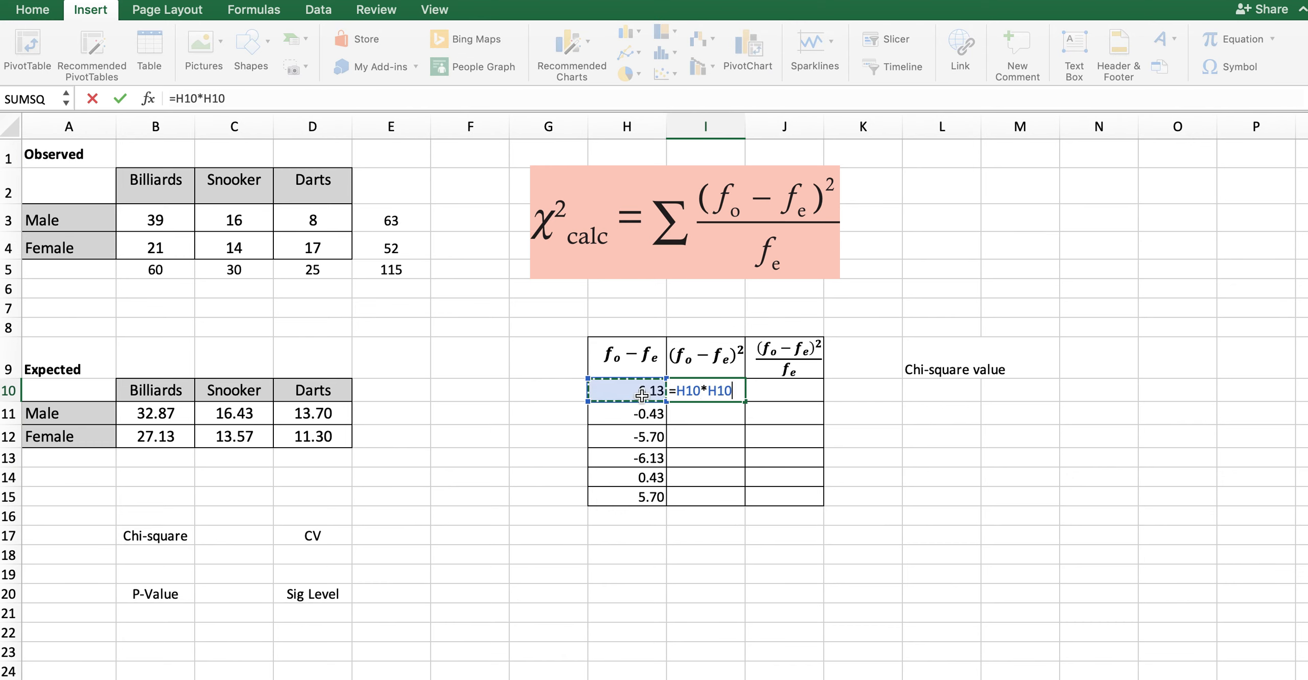
pyautogui.press('Return')
pyautogui.click(731, 395)
pyautogui.moveTo(752, 398); pyautogui.dragTo(747, 508)
# Divide the squared Male Billiards difference by its expected frequency in J10 with the formula =I10/B11.
pyautogui.click(800, 393)
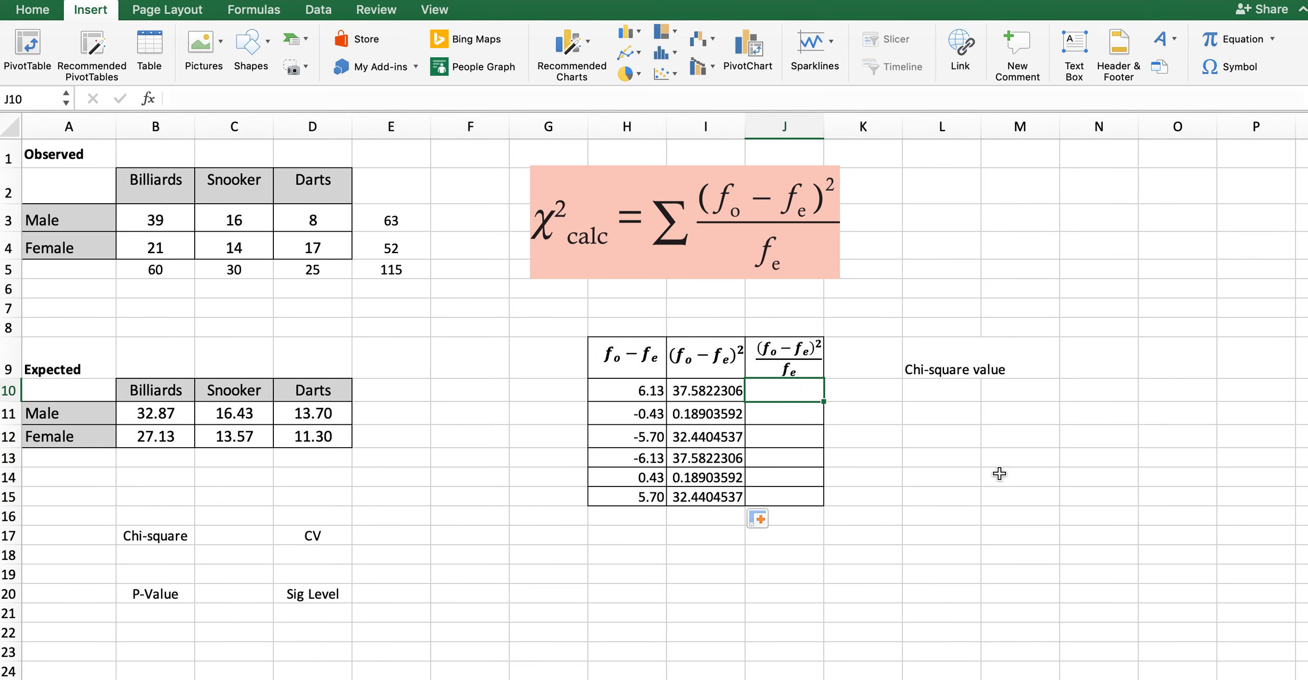
pyautogui.write('=')
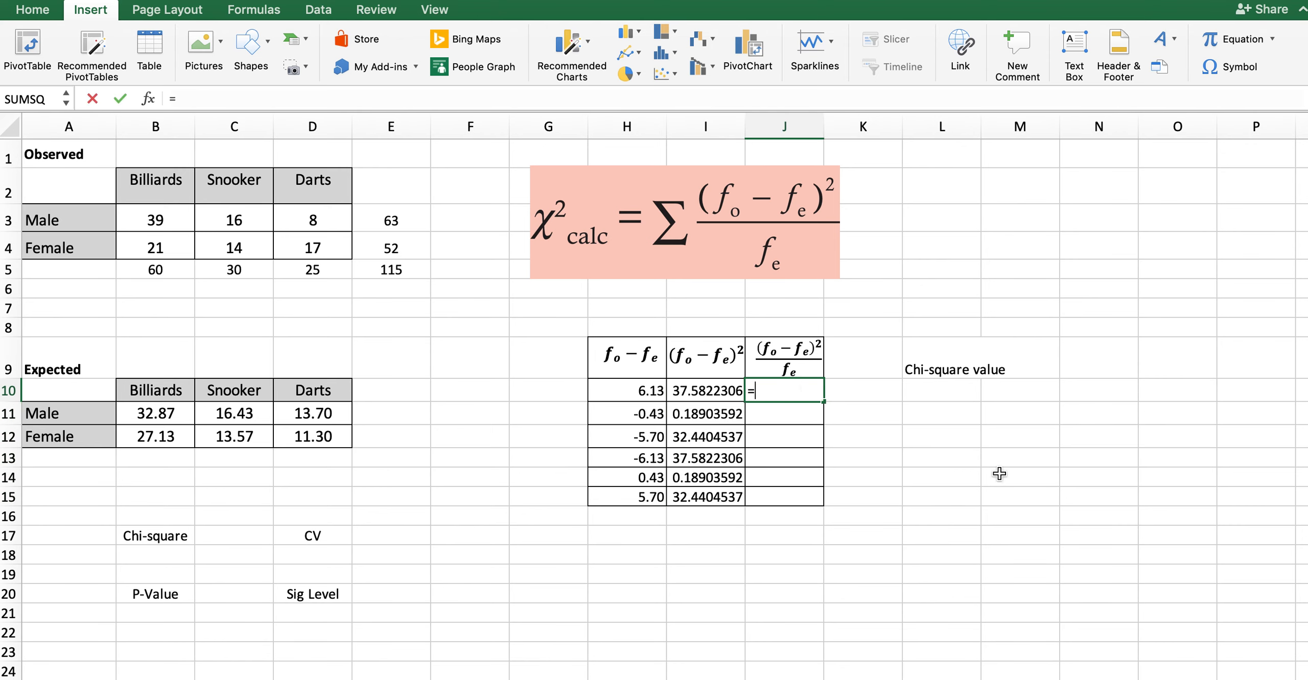
pyautogui.click(719, 389)
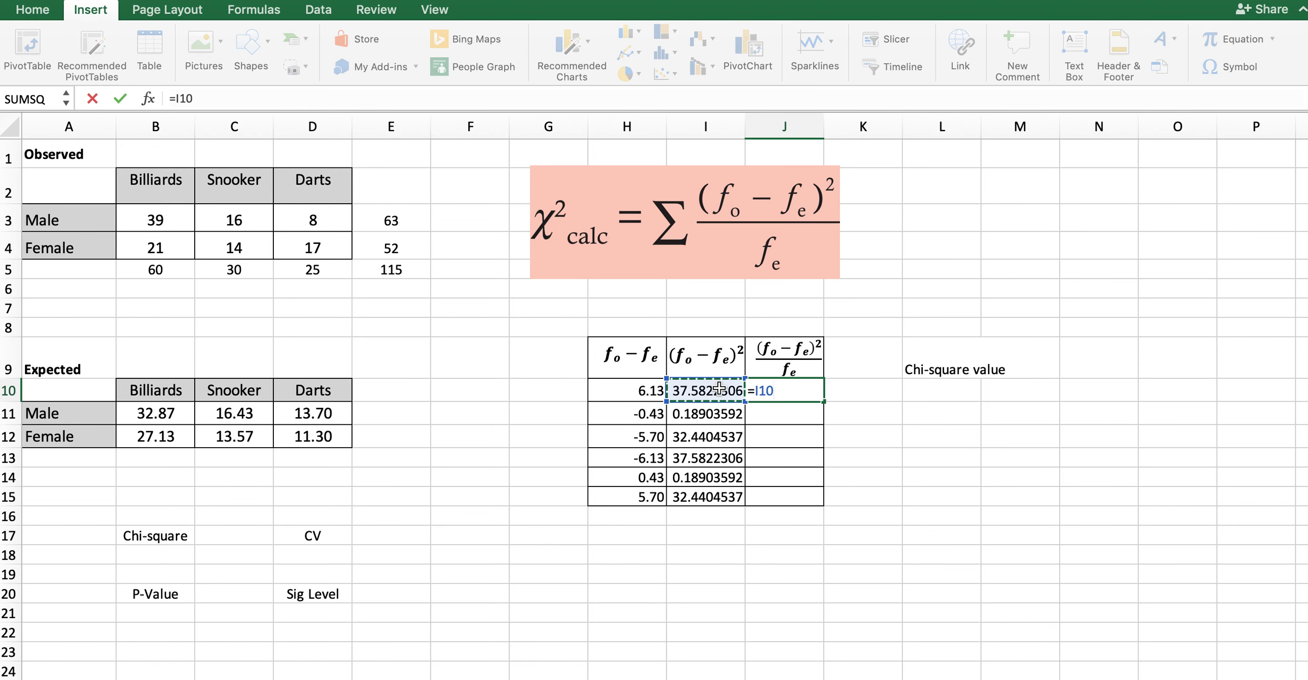
pyautogui.write('/')
pyautogui.click(187, 416)
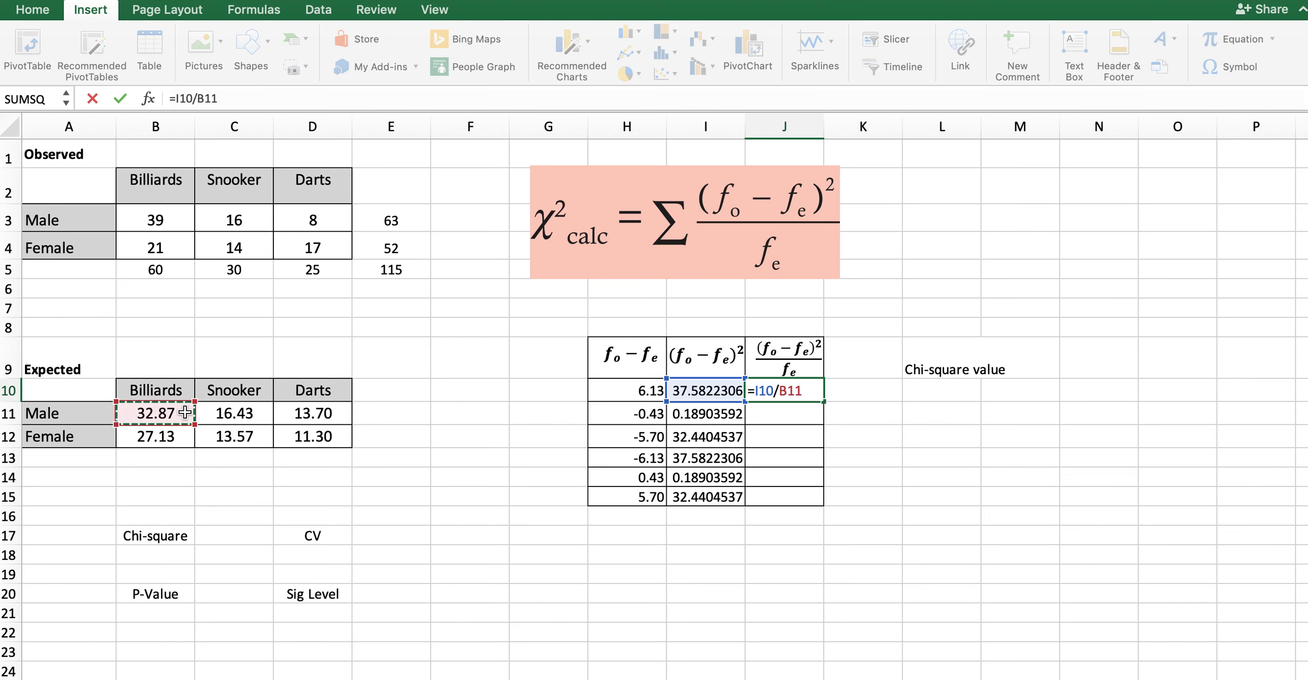
pyautogui.press('Return')
# Divide the squared Male Snooker difference by its expected frequency in J11 with the formula =I11/C11.
pyautogui.write('=')
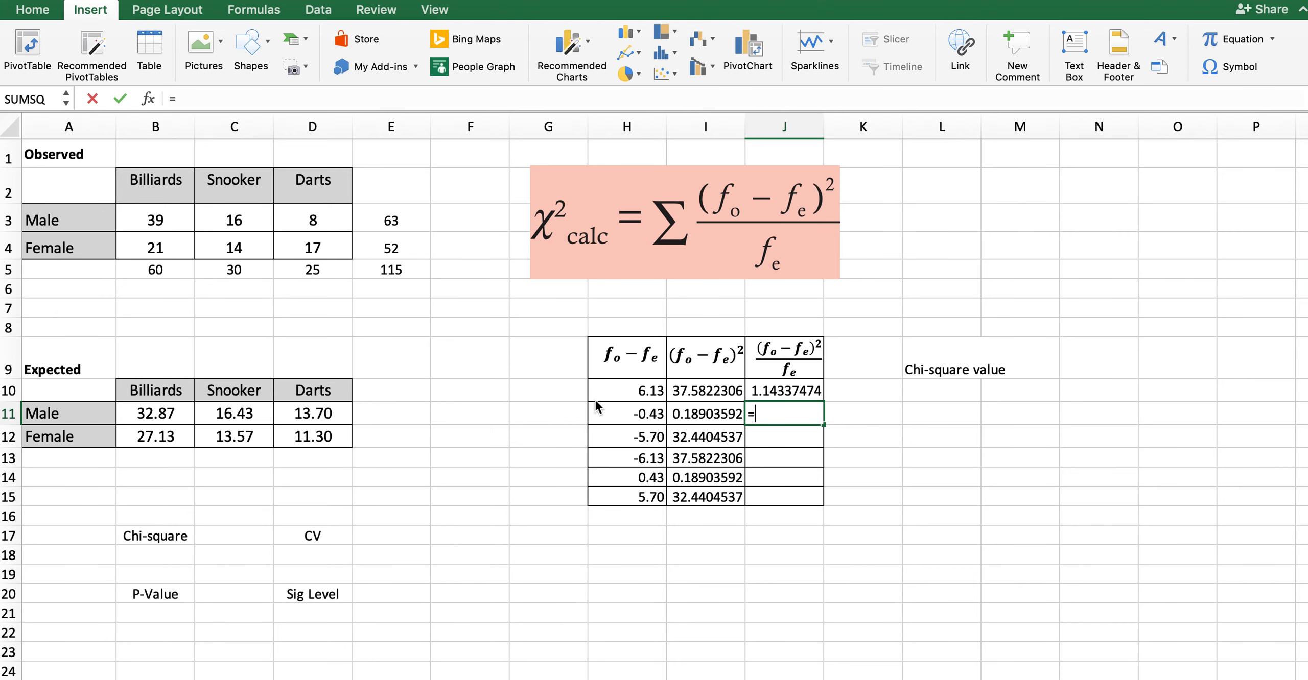
pyautogui.click(702, 419)
pyautogui.write('/')
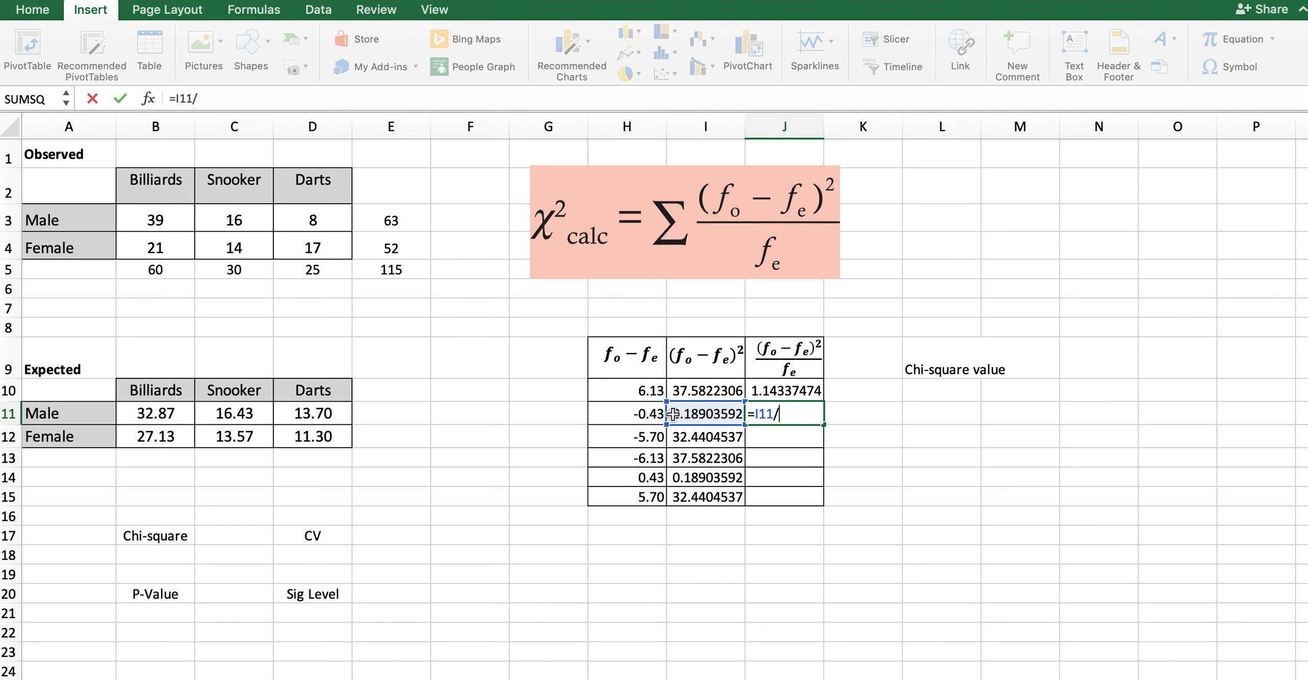
pyautogui.click(238, 416)
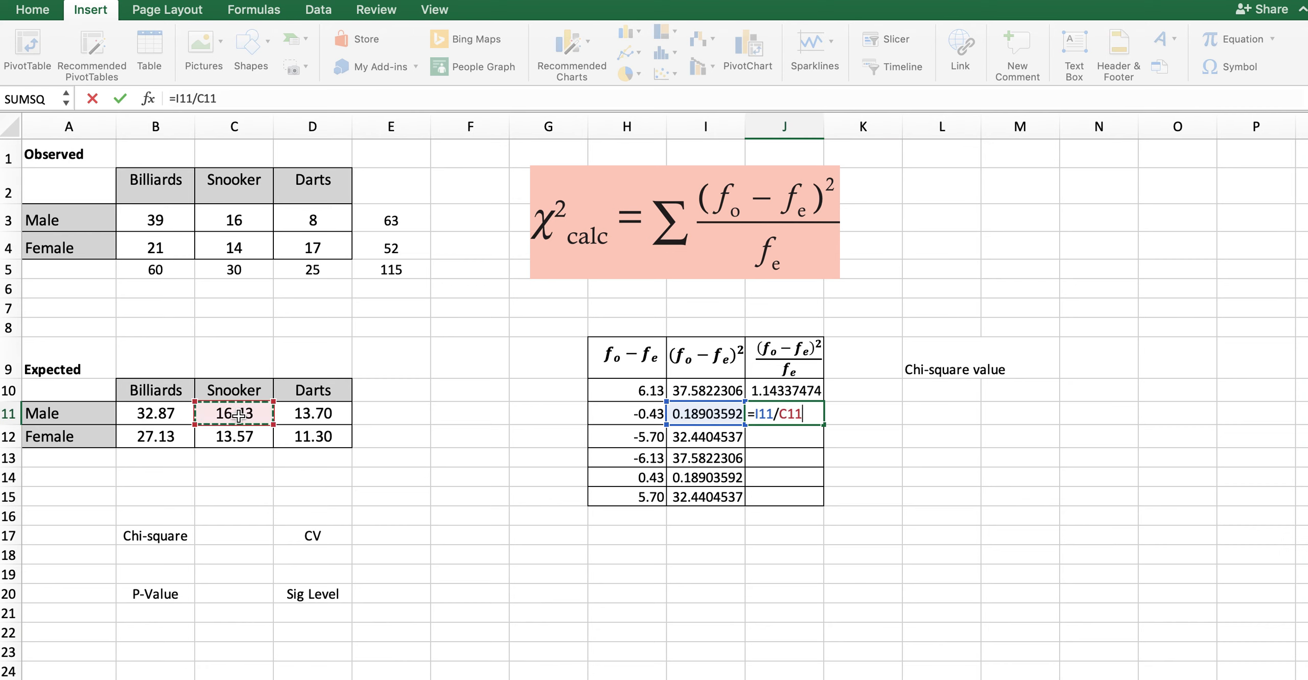
pyautogui.press('Return')
pyautogui.write('=')
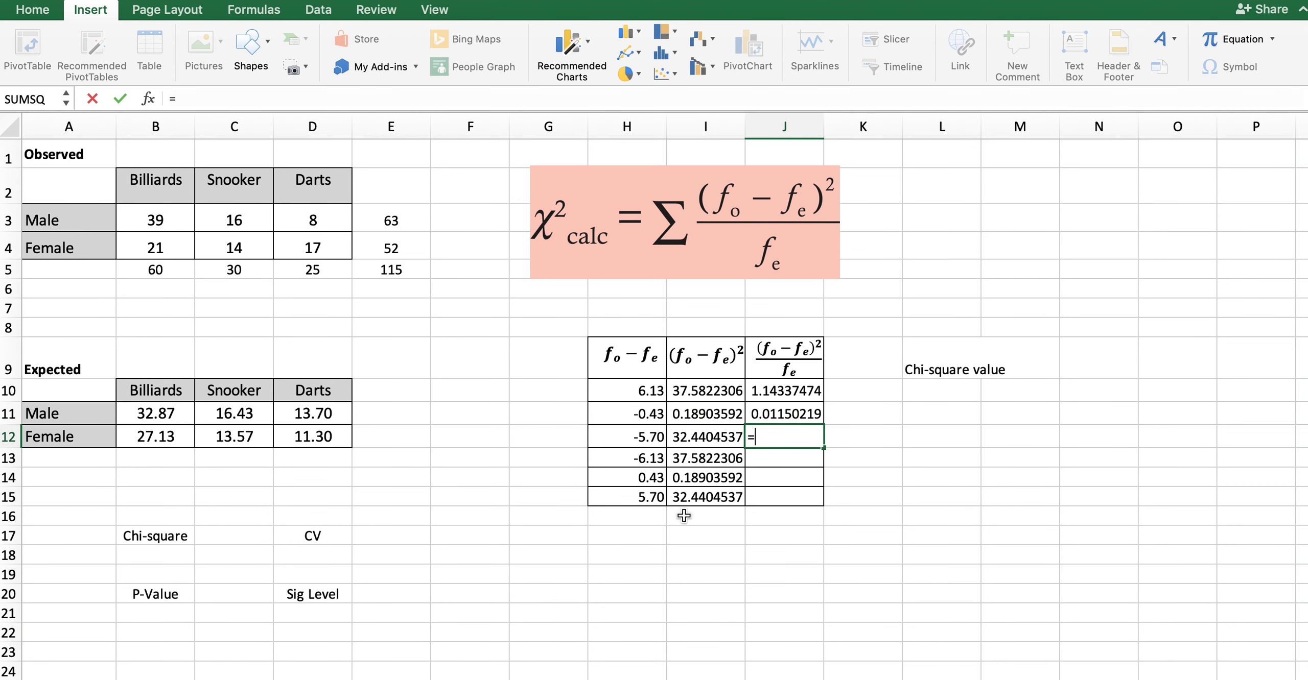
pyautogui.click(338, 420)
pyautogui.write('/')
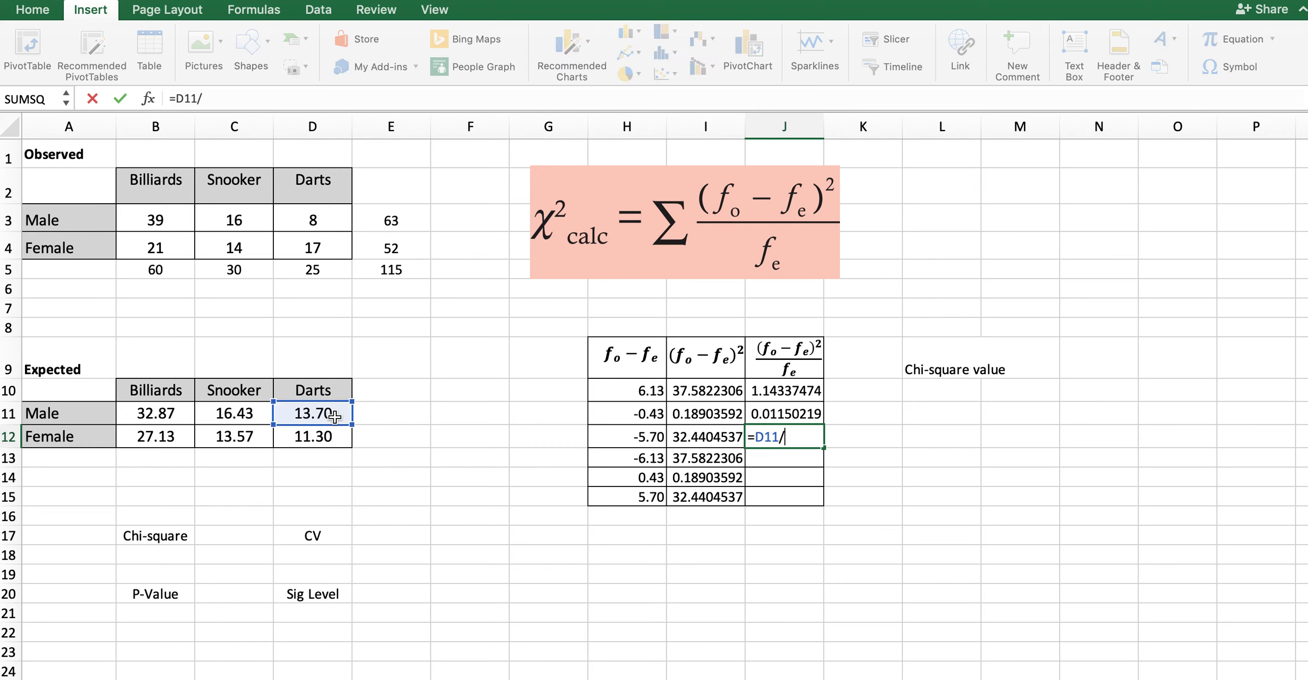
pyautogui.press('BackSpace')
pyautogui.press('BackSpace')
pyautogui.press('BackSpace')
pyautogui.press('BackSpace')
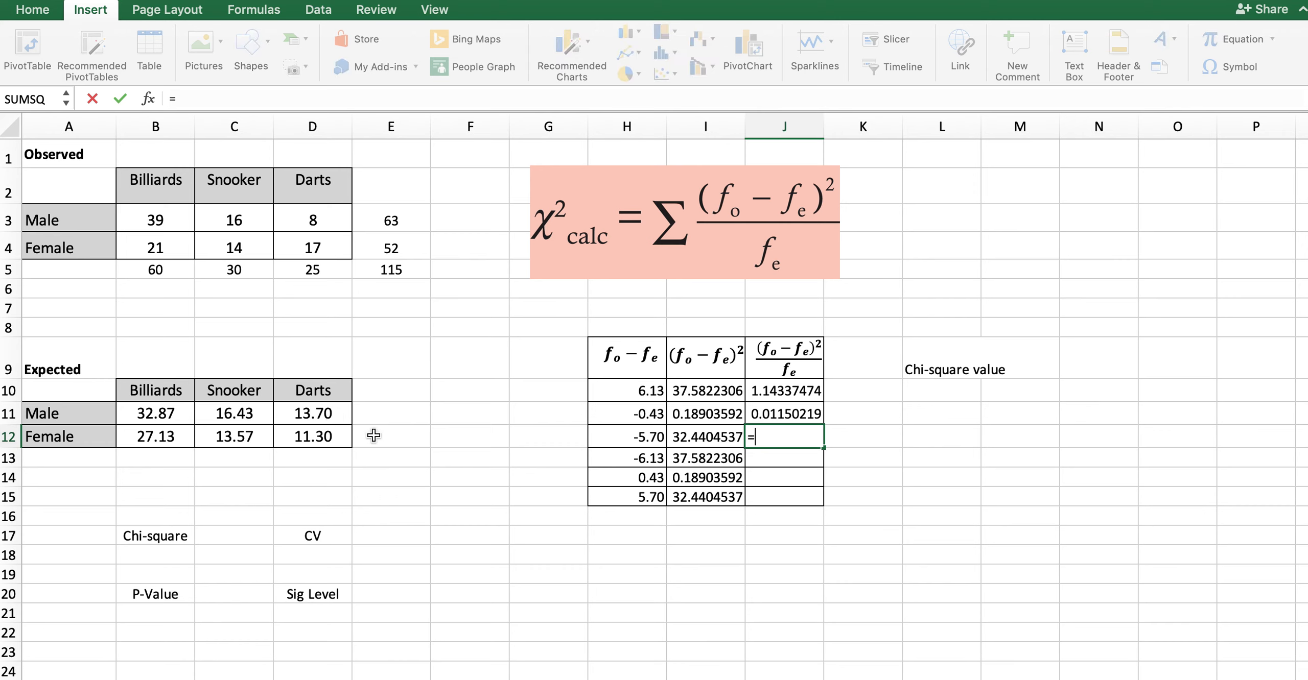
# Divide the squared Male Darts difference by its expected frequency in J12 with the formula =I12/D11.
pyautogui.click(722, 444)
pyautogui.write('/')
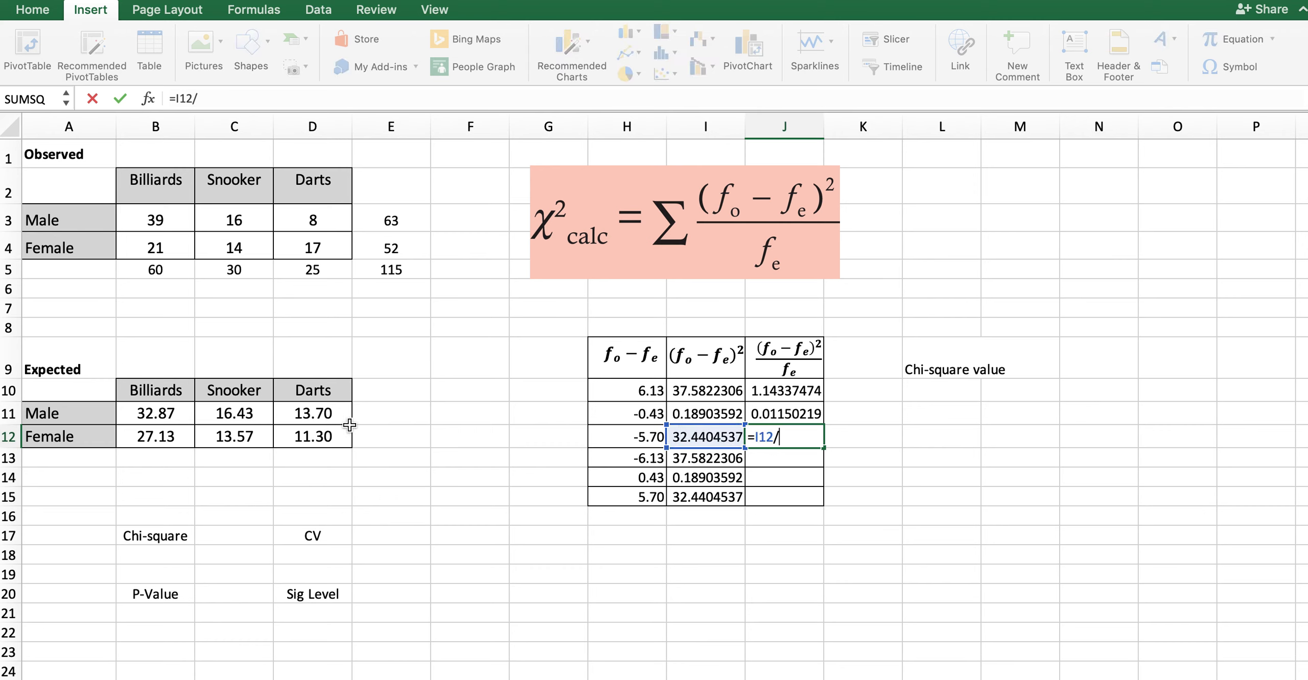
pyautogui.click(346, 428)
pyautogui.click(339, 415)
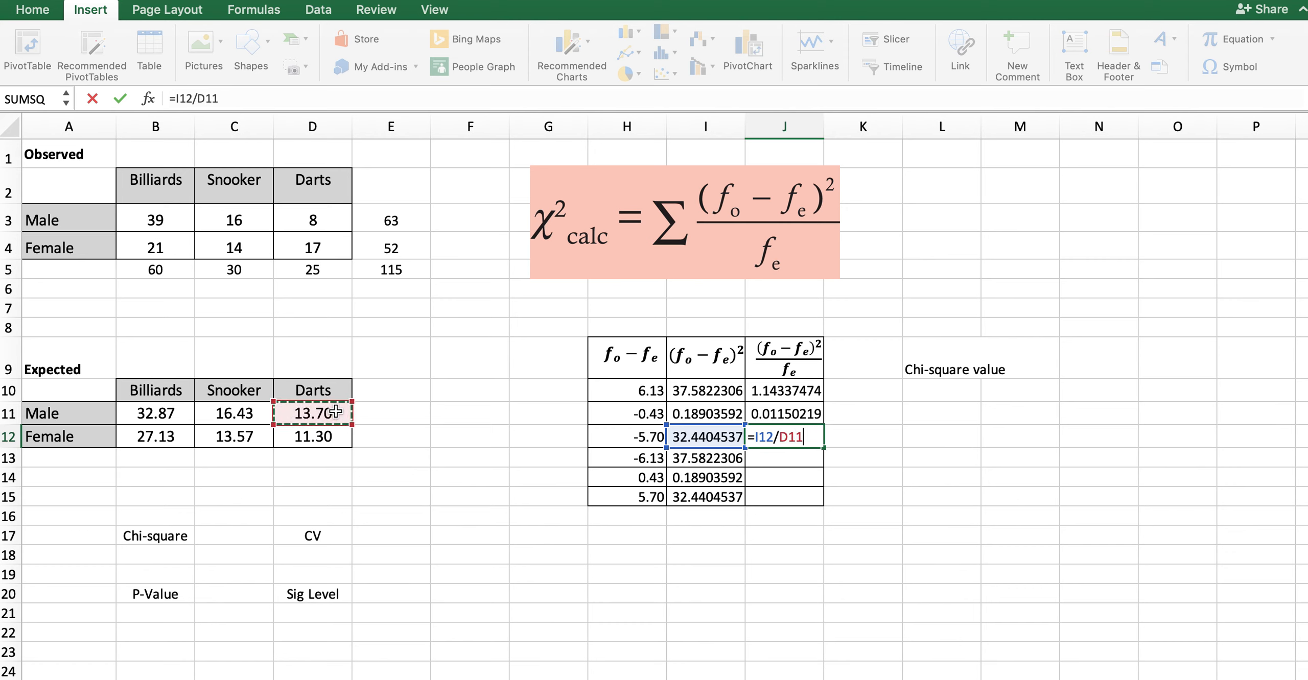
pyautogui.press('Return')
# Divide the squared Female Billiards difference by its expected frequency in J13 with the formula =I13/B12.
pyautogui.write('=')
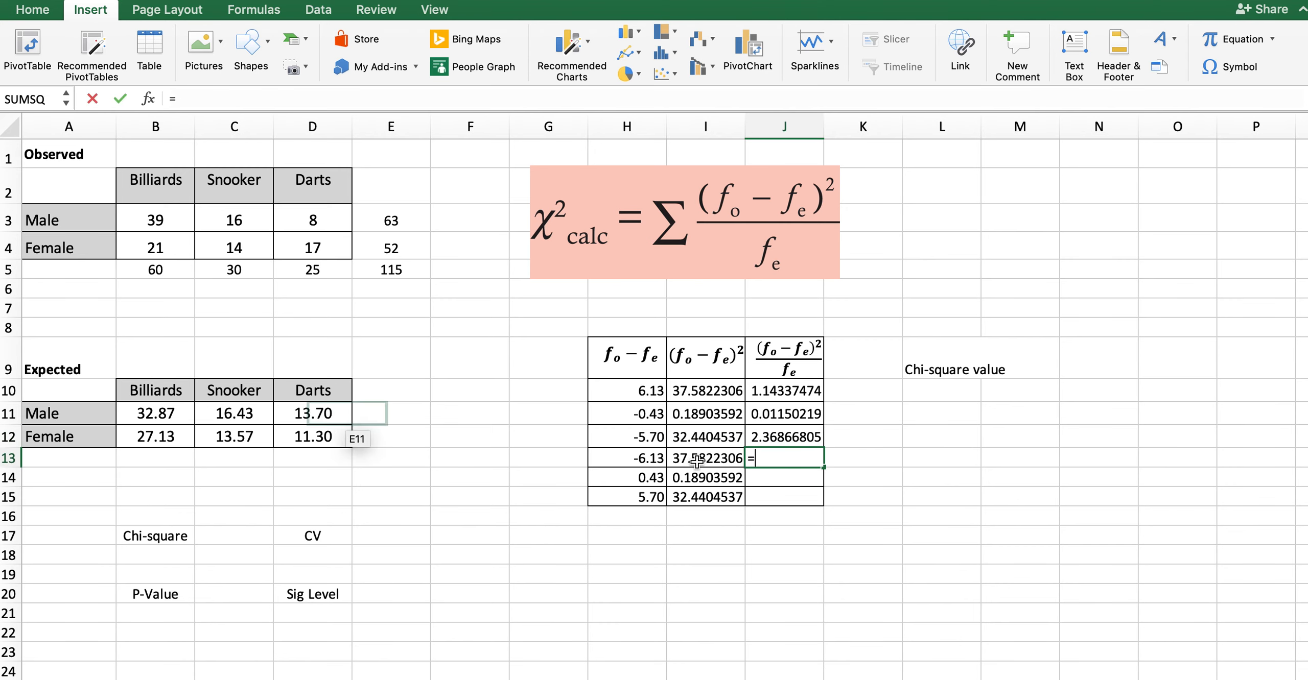
pyautogui.press('Left')
pyautogui.click(173, 436)
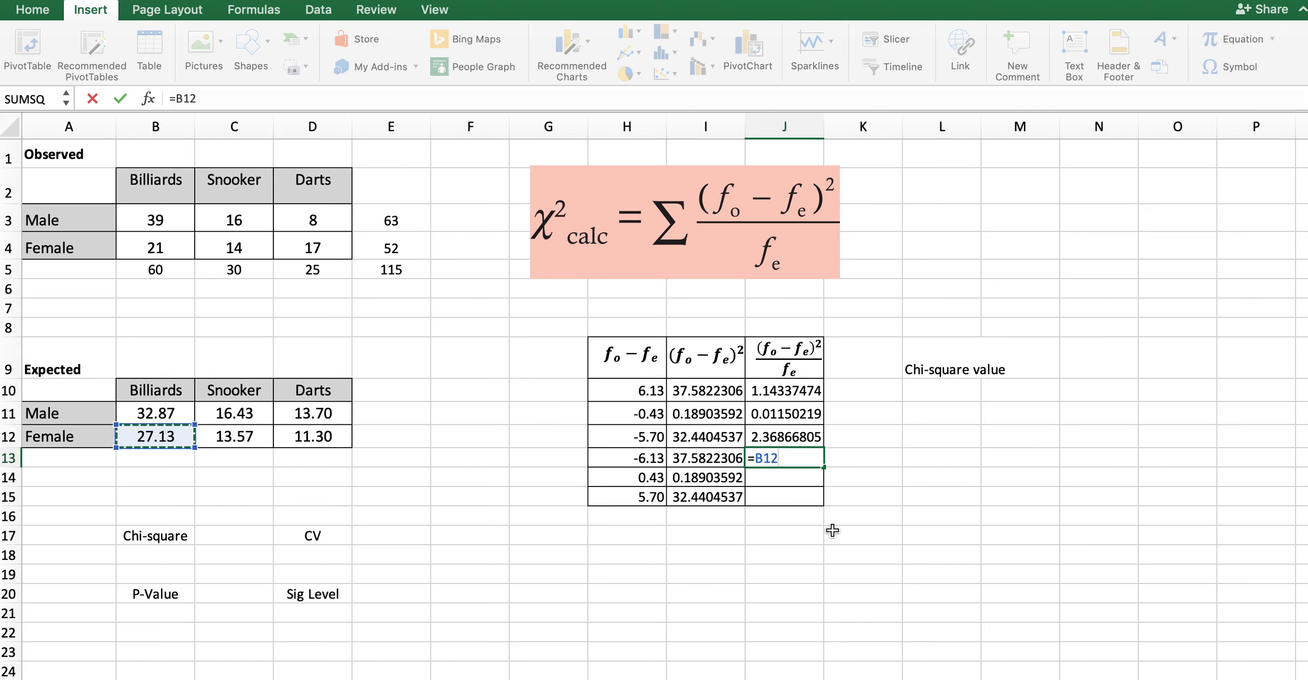
pyautogui.click(726, 462)
pyautogui.write('/')
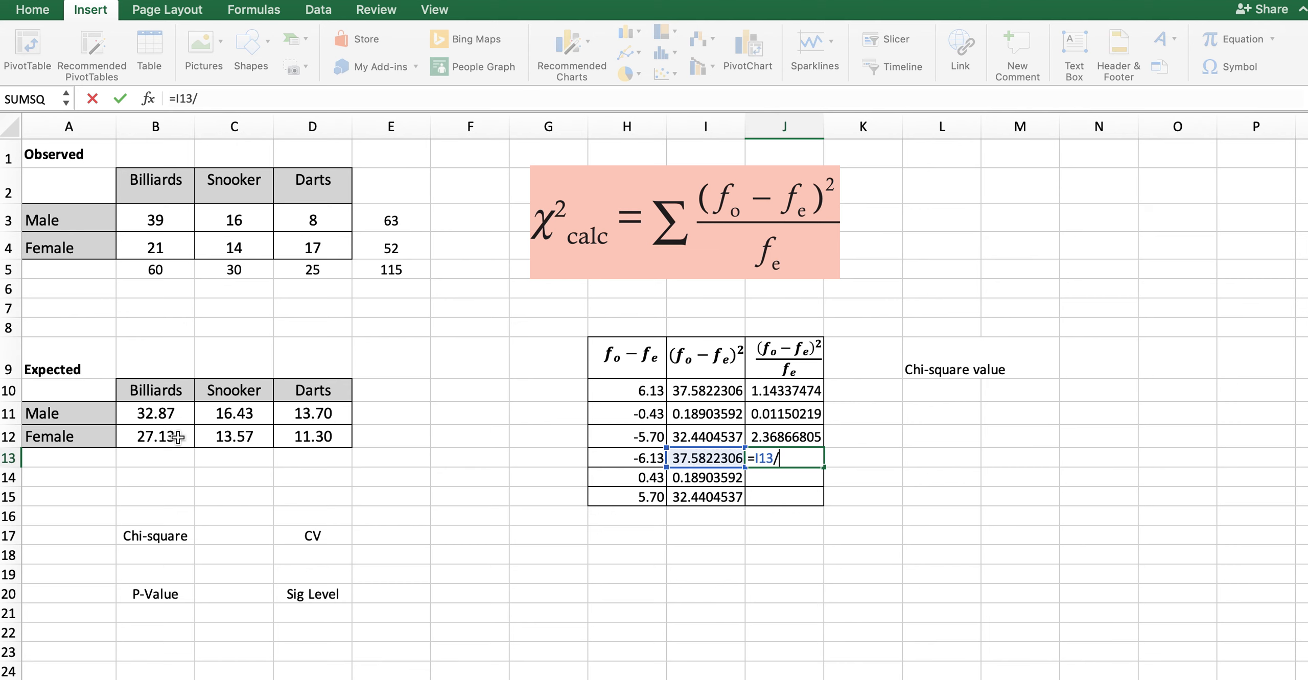
pyautogui.click(177, 437)
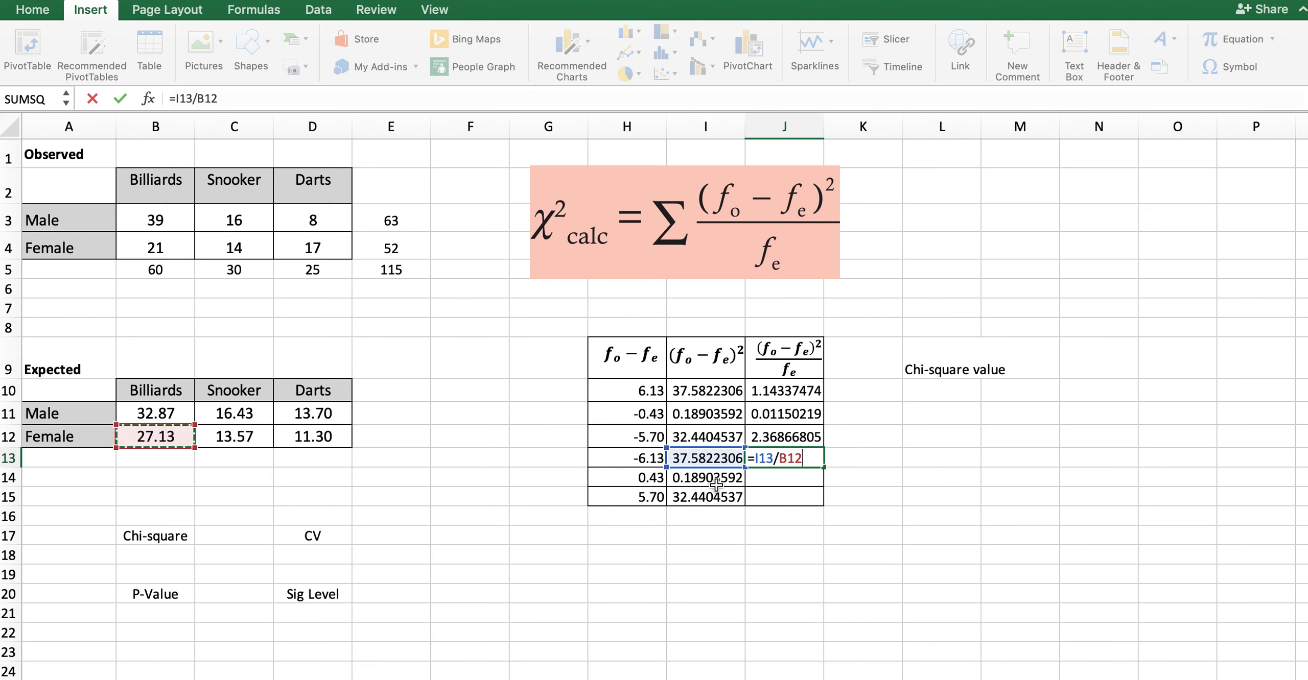
pyautogui.press('Return')
pyautogui.click(720, 483)
pyautogui.write('=')
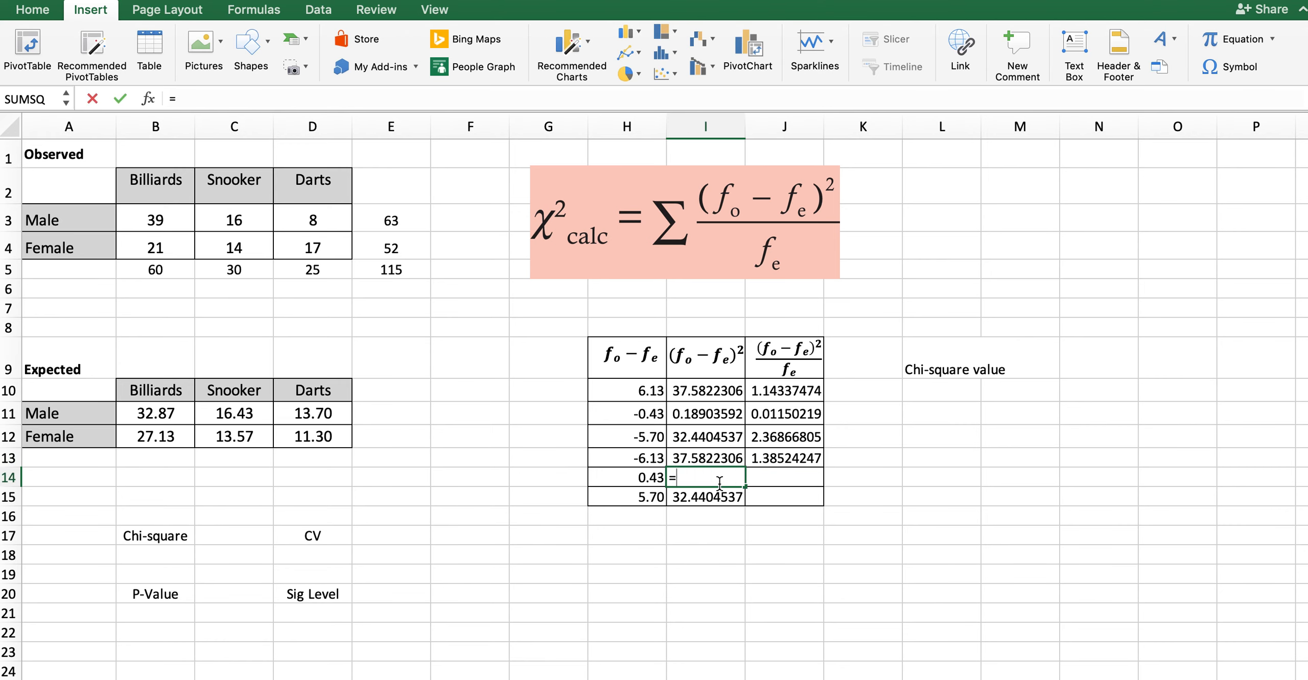
pyautogui.write('H14*H14')
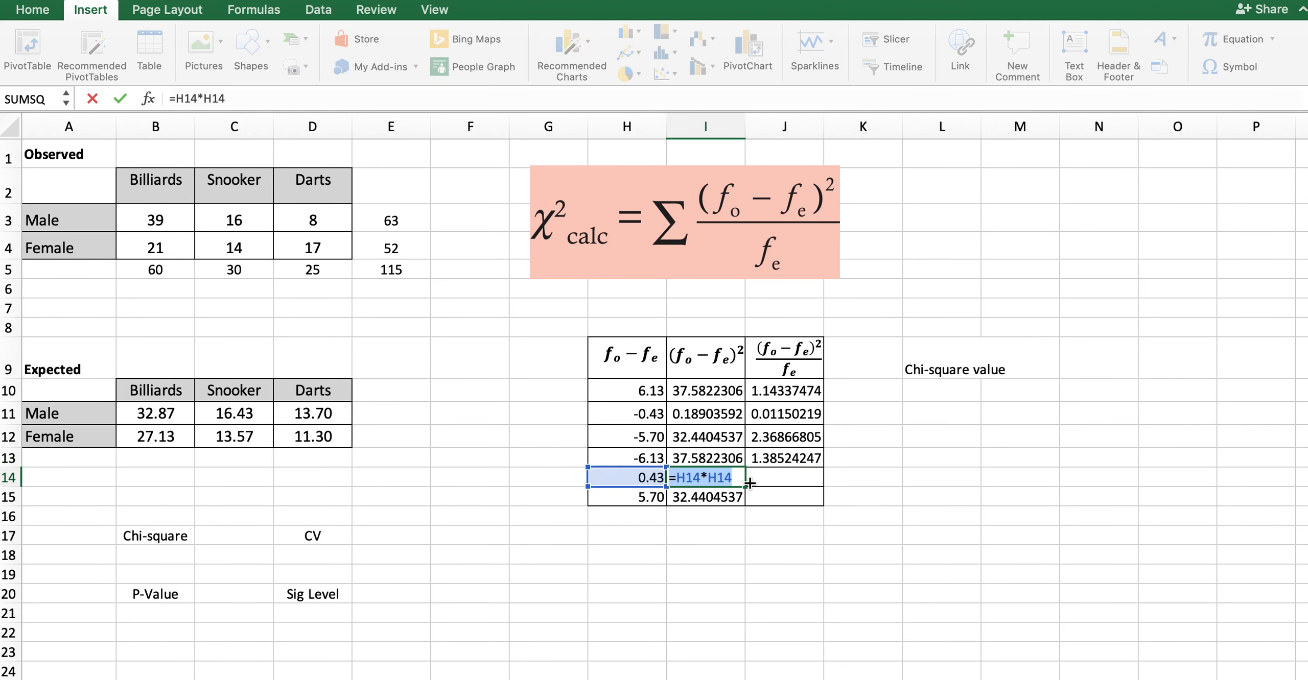
pyautogui.press('Return')
# Divide the squared Female Snooker difference by its expected frequency in J14 with the formula =I14/C12.
pyautogui.click(793, 482)
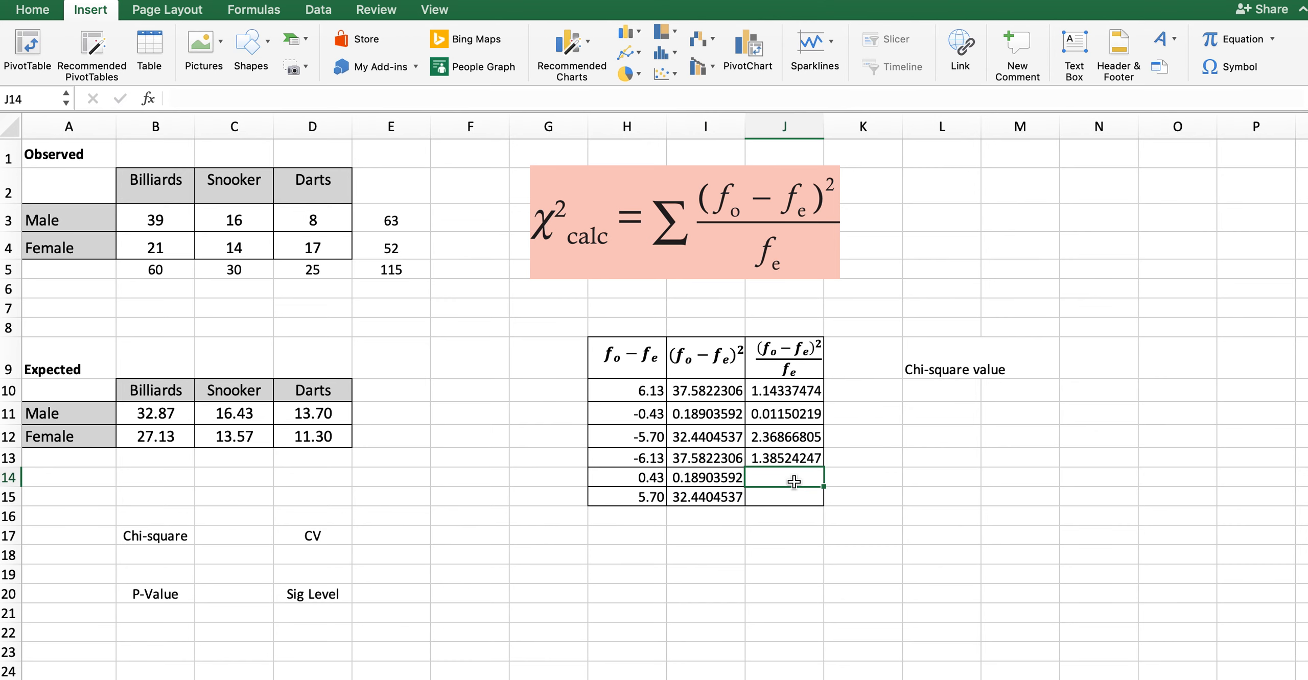
pyautogui.write('=')
pyautogui.click(707, 471)
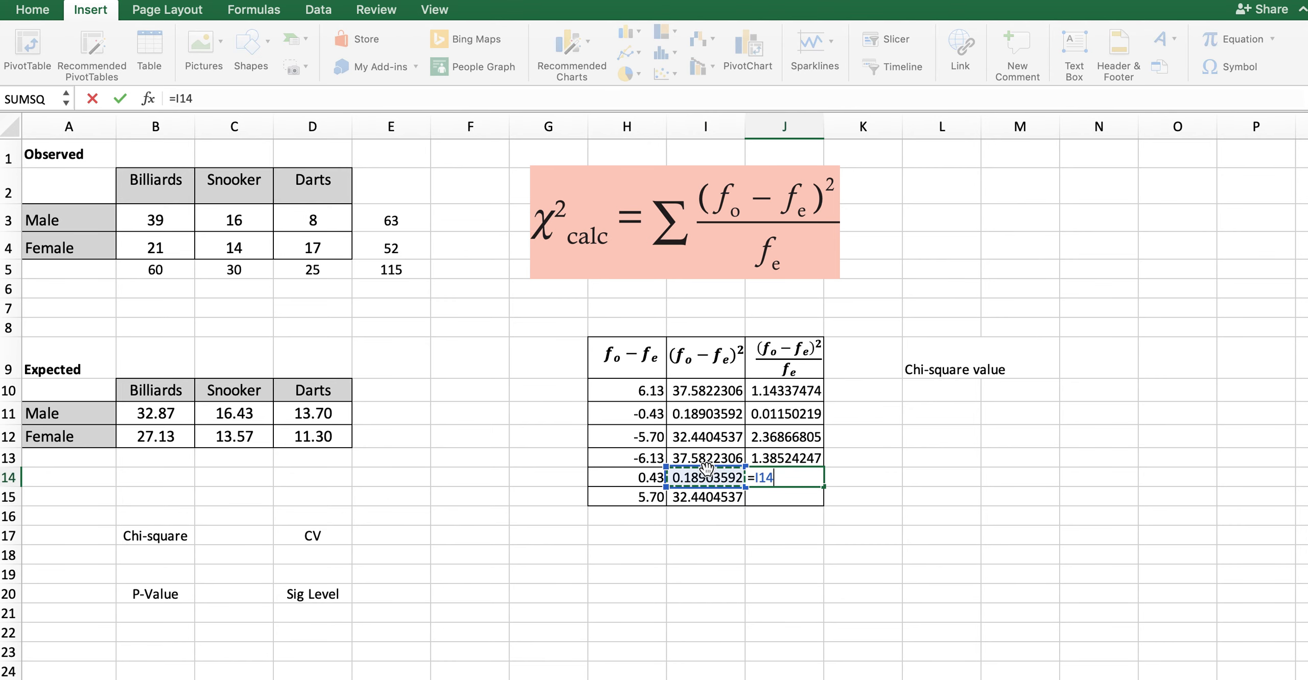
pyautogui.write('/')
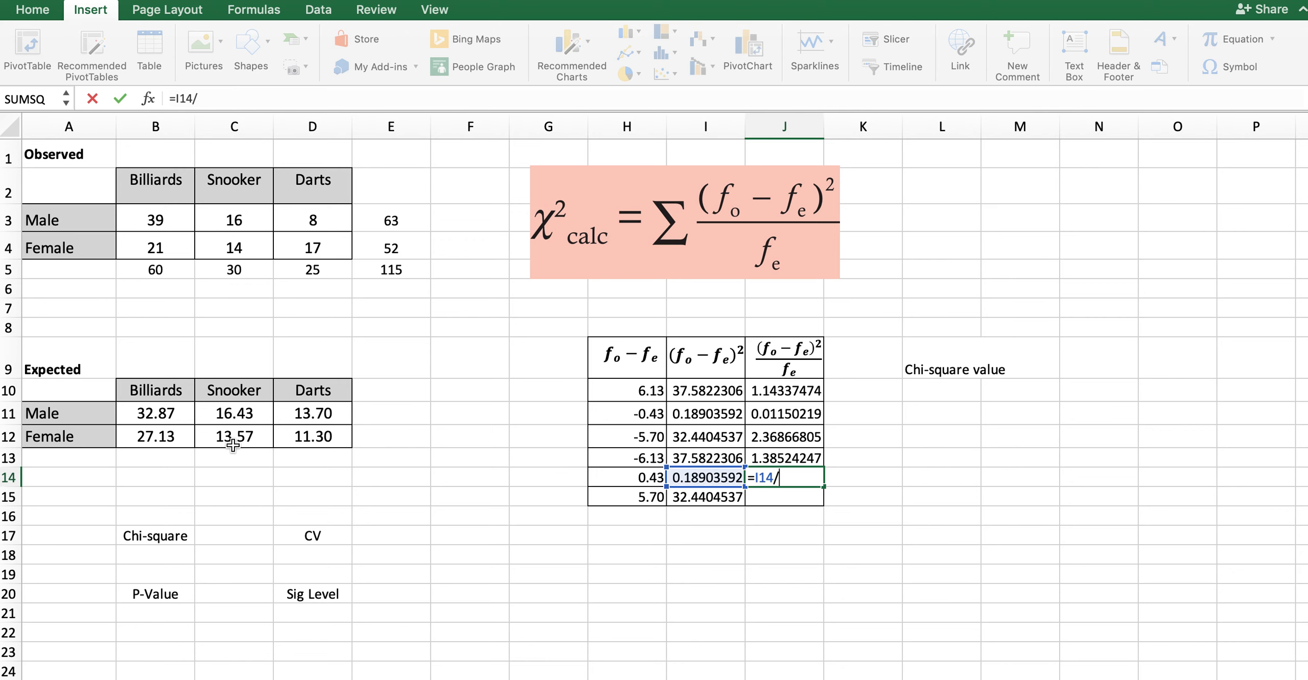
pyautogui.click(233, 446)
pyautogui.press('Return')
pyautogui.write('=')
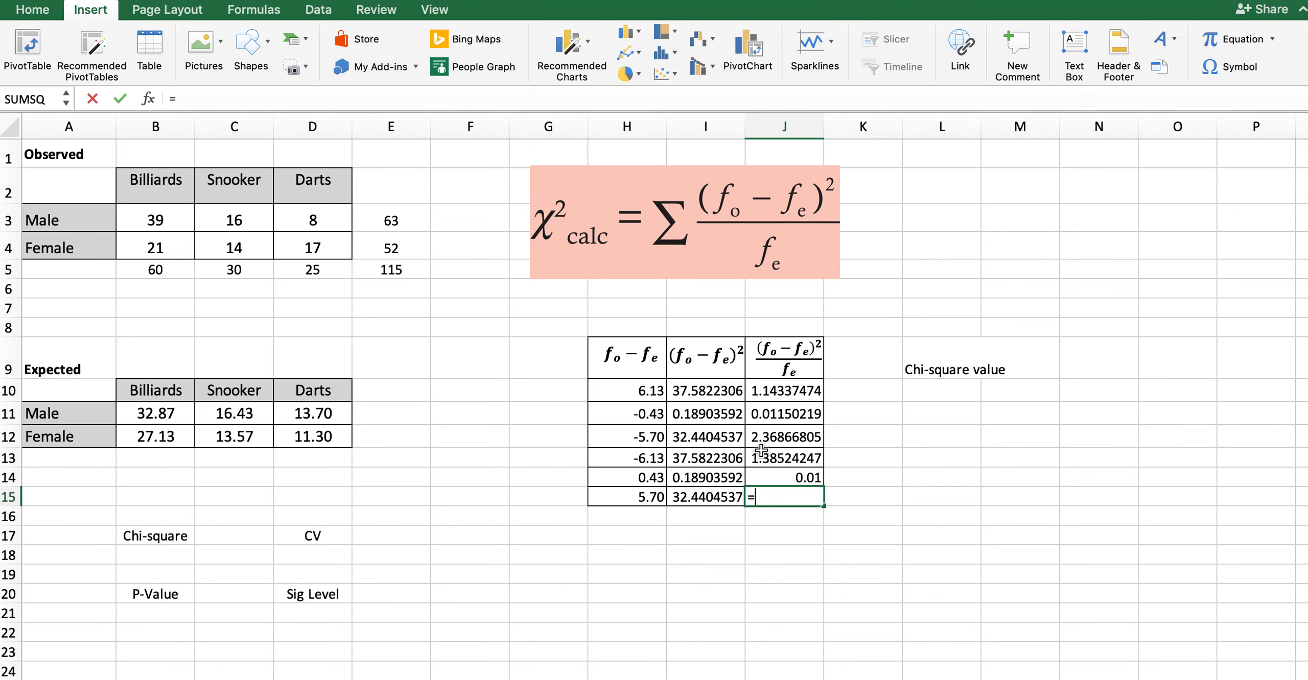
pyautogui.click(701, 502)
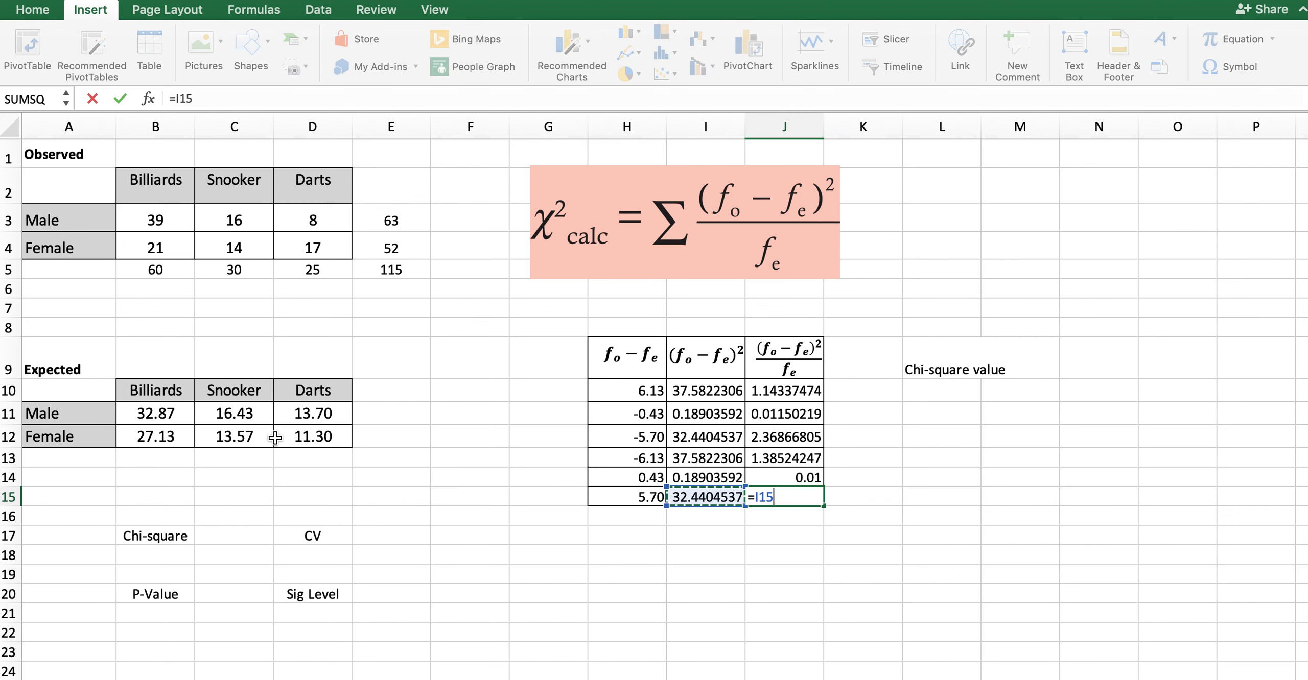
pyautogui.click(318, 440)
pyautogui.press('Return')
pyautogui.press('super+z')
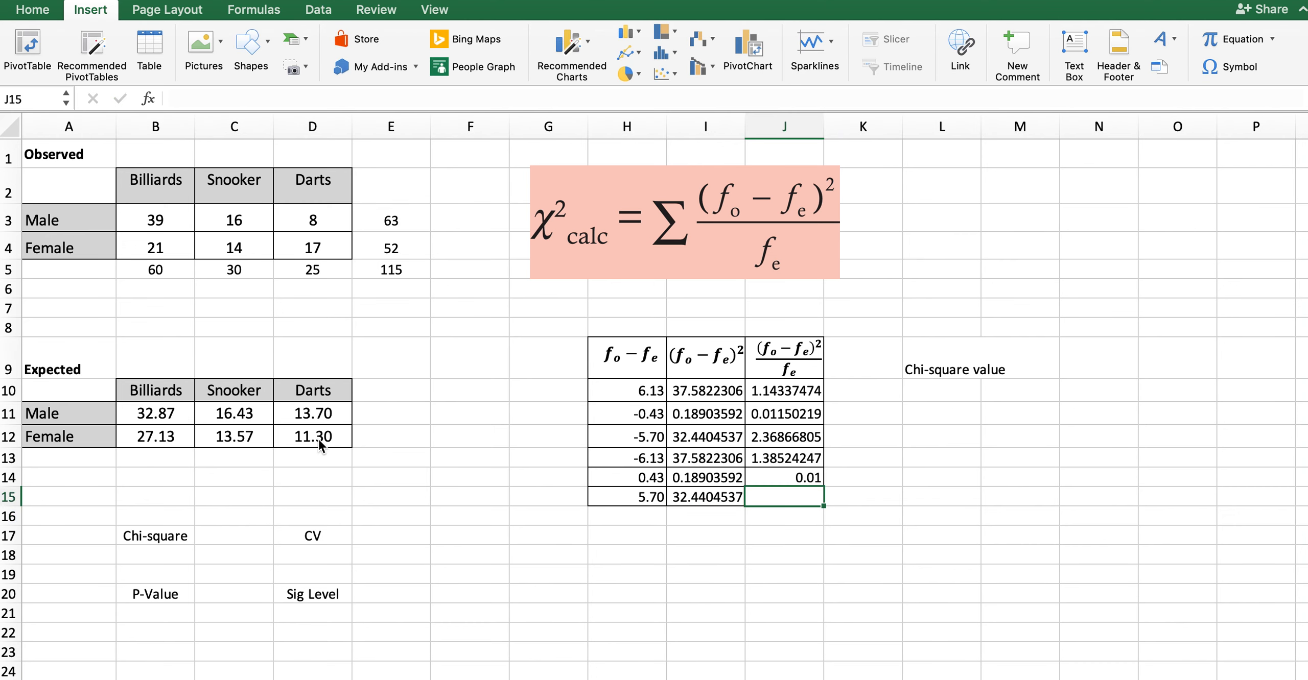
# Divide the squared Female Darts difference by its expected frequency in J15 with the formula =I15/D12.
pyautogui.write('=')
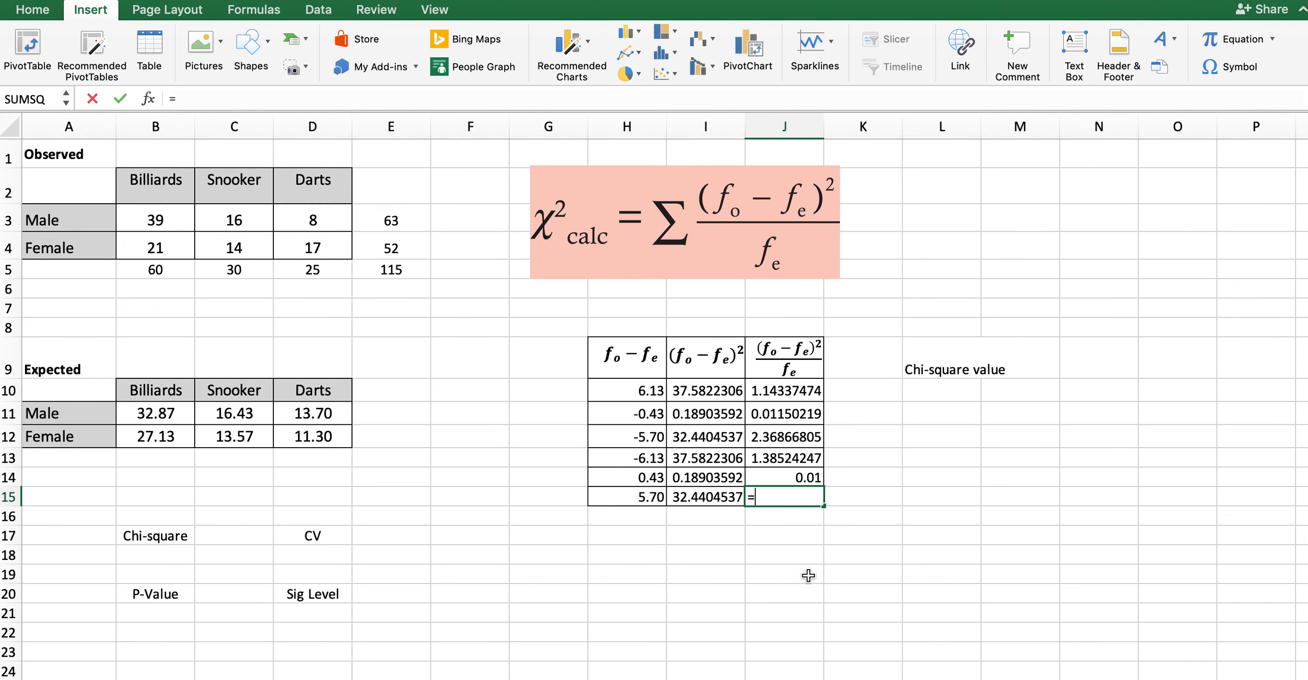
pyautogui.click(713, 494)
pyautogui.write('/')
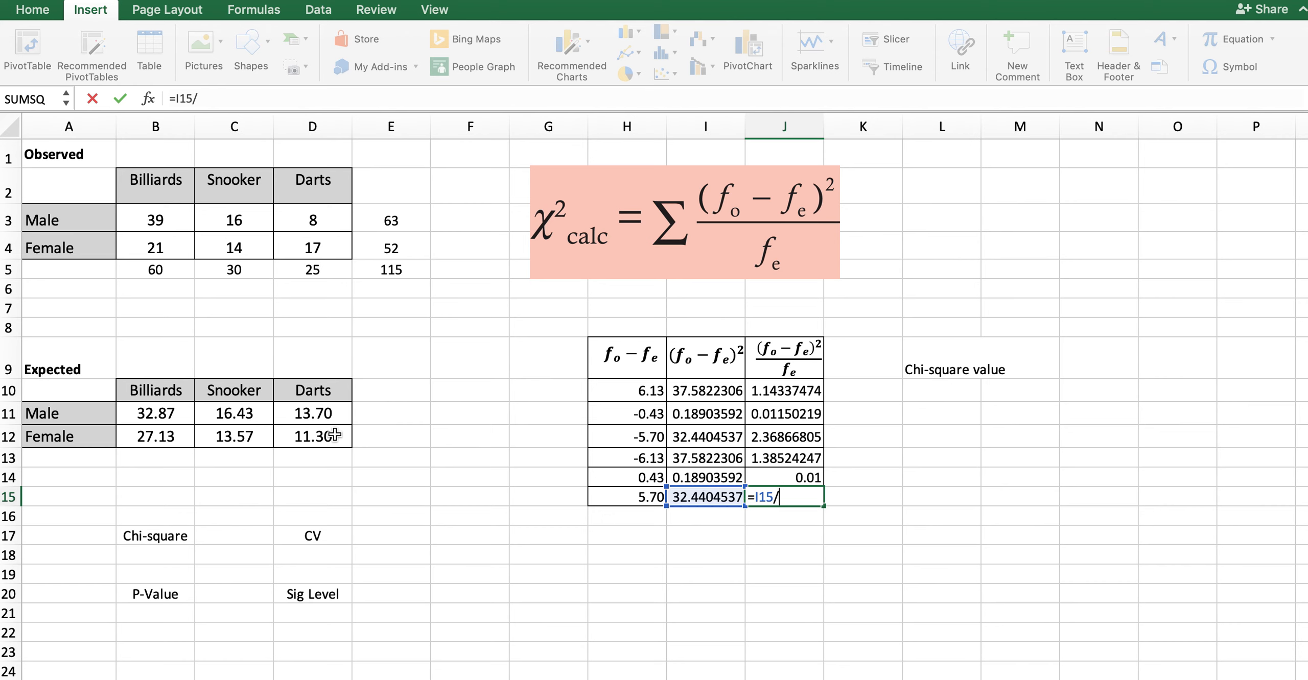
pyautogui.click(333, 440)
pyautogui.press('Return')
# Format the difference, squared difference and ratio values in H10:J15 to four decimal places.
pyautogui.press('Up')
pyautogui.press('Up')
pyautogui.press('Up')
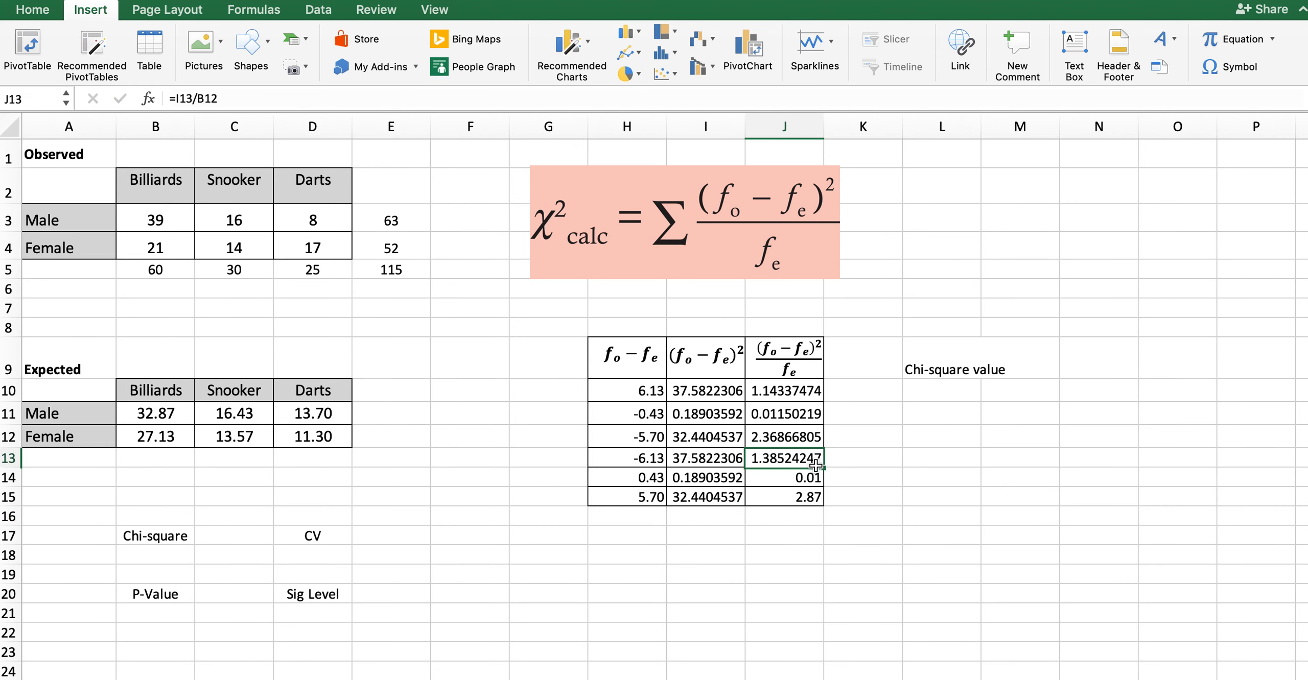
pyautogui.click(883, 441)
pyautogui.moveTo(812, 391); pyautogui.dragTo(631, 499)
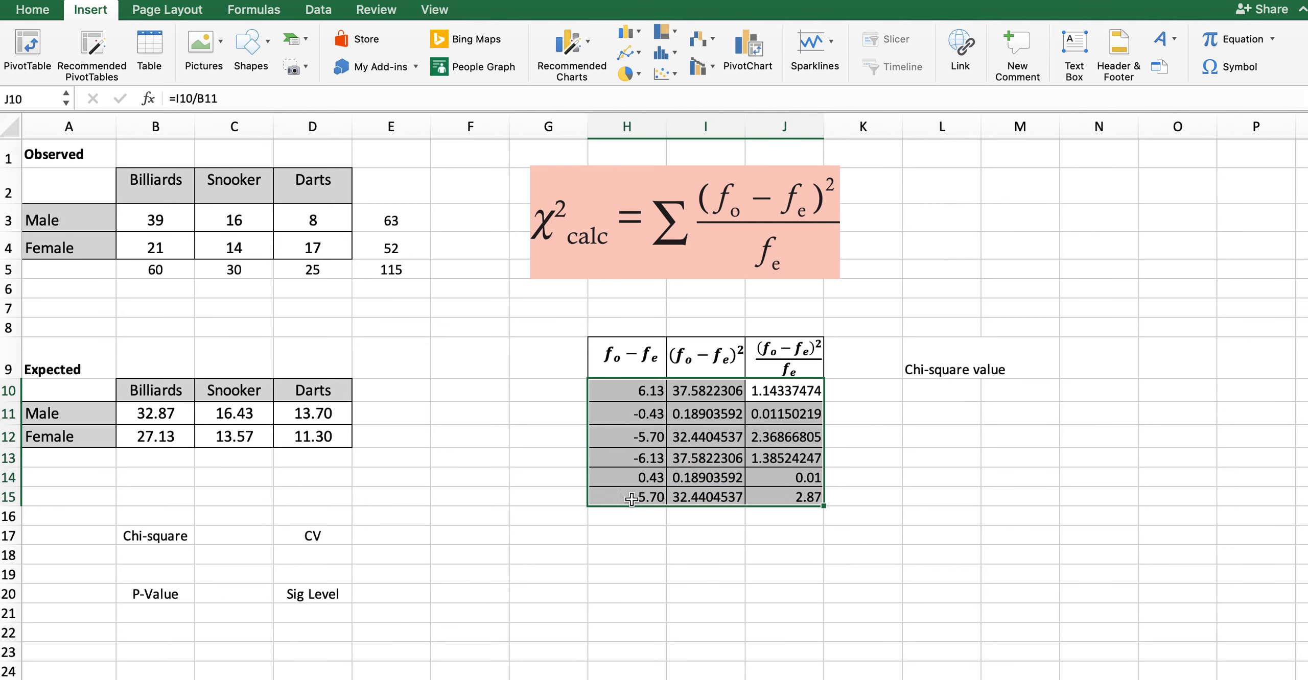
pyautogui.click(40, 12)
pyautogui.click(801, 69)
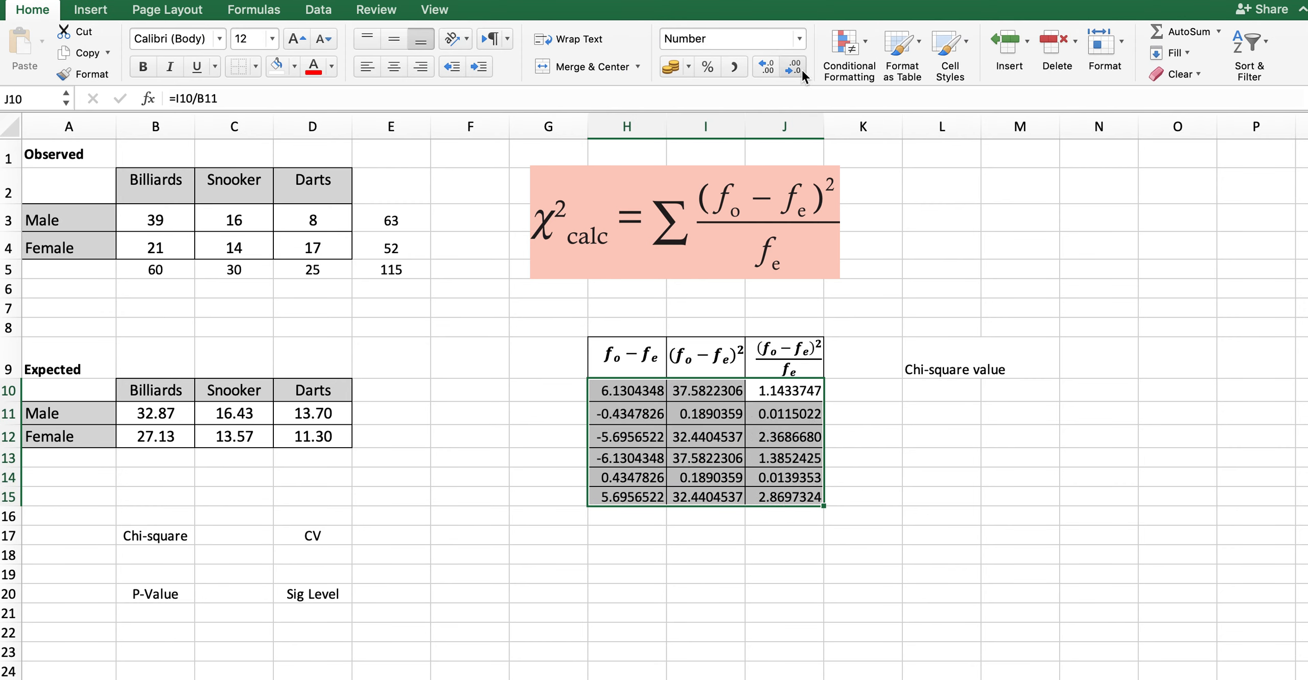
pyautogui.click(801, 70)
pyautogui.click(801, 69)
pyautogui.click(801, 69)
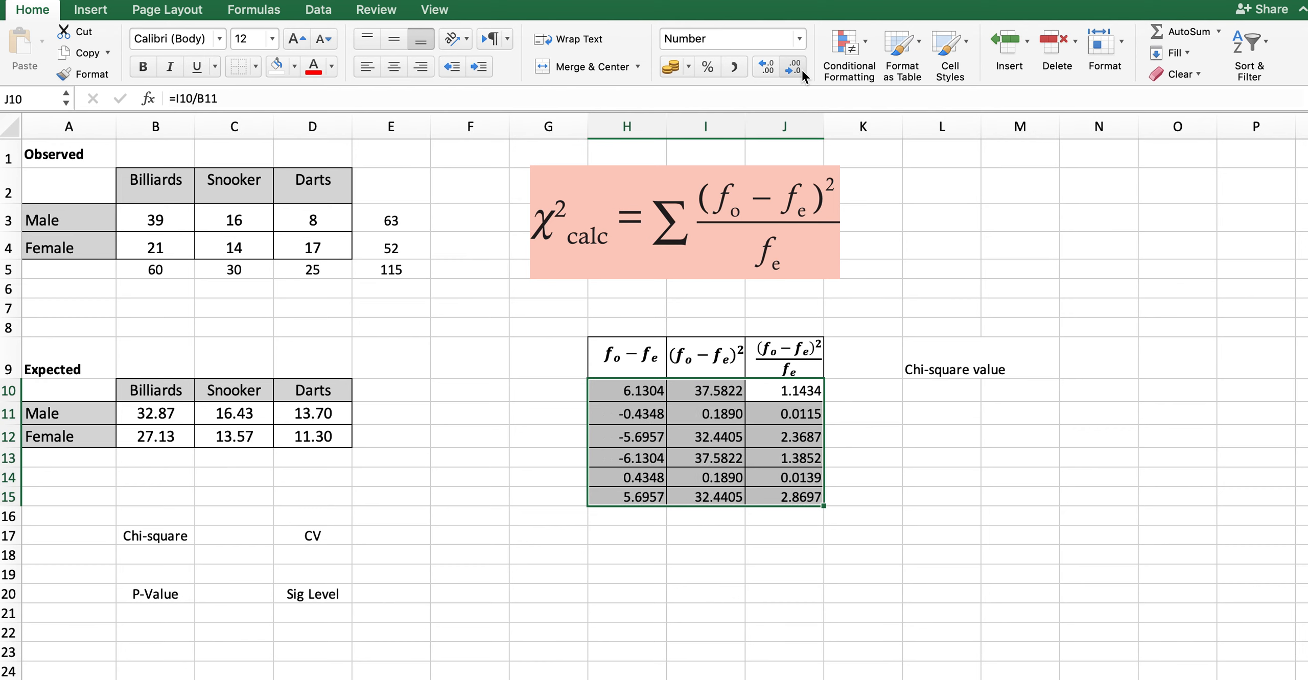
pyautogui.click(801, 69)
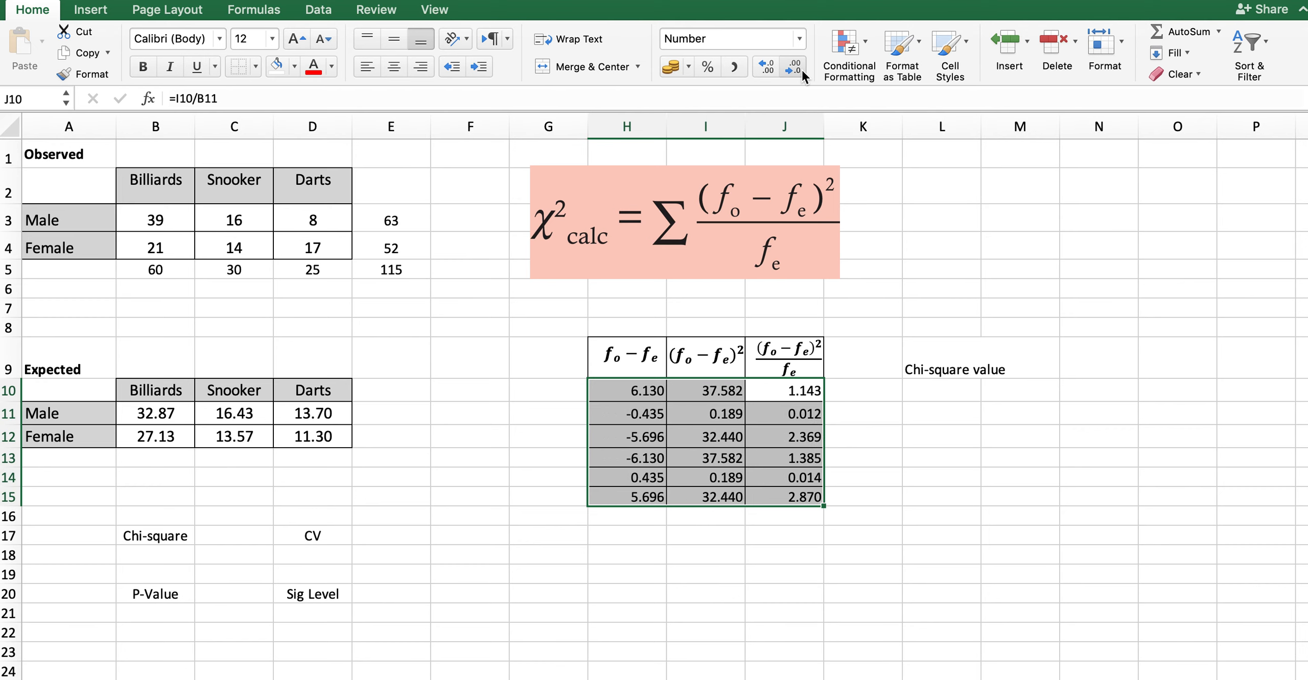
pyautogui.click(766, 69)
pyautogui.click(868, 422)
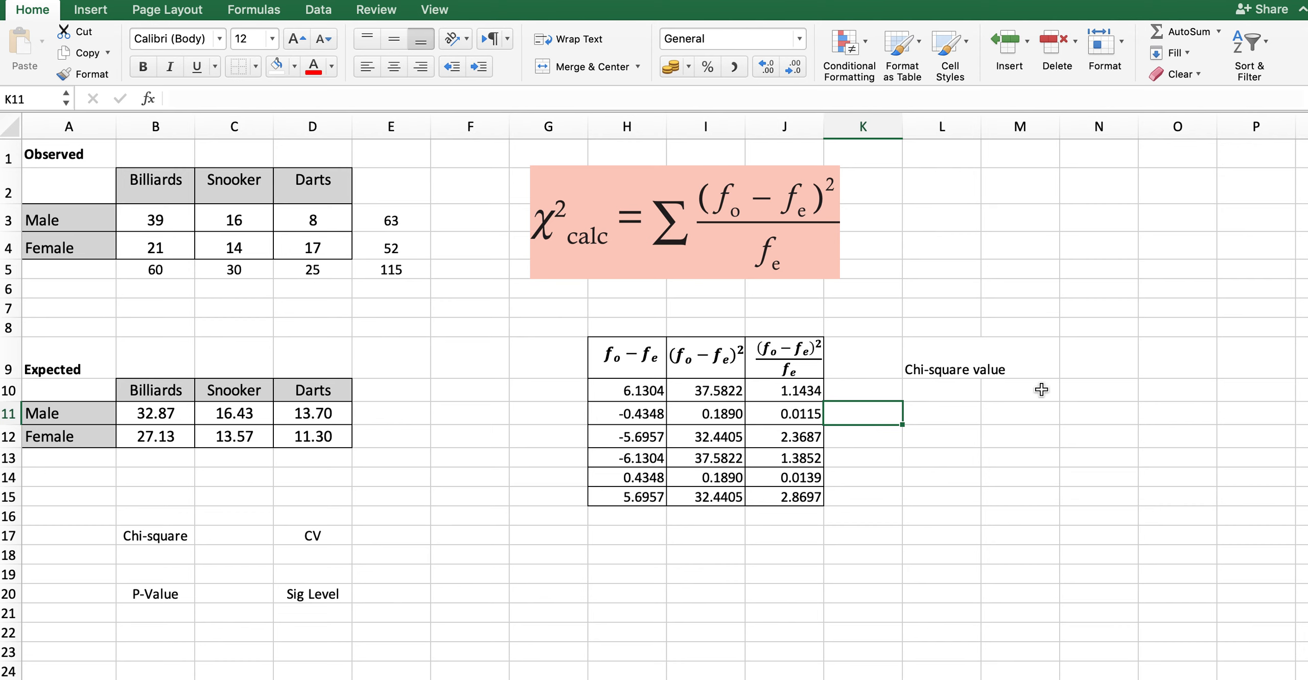
# Compute the chi-square value in N9 by summing the ratios in J10:J15 with the SUM function.
pyautogui.click(1090, 370)
pyautogui.write('=')
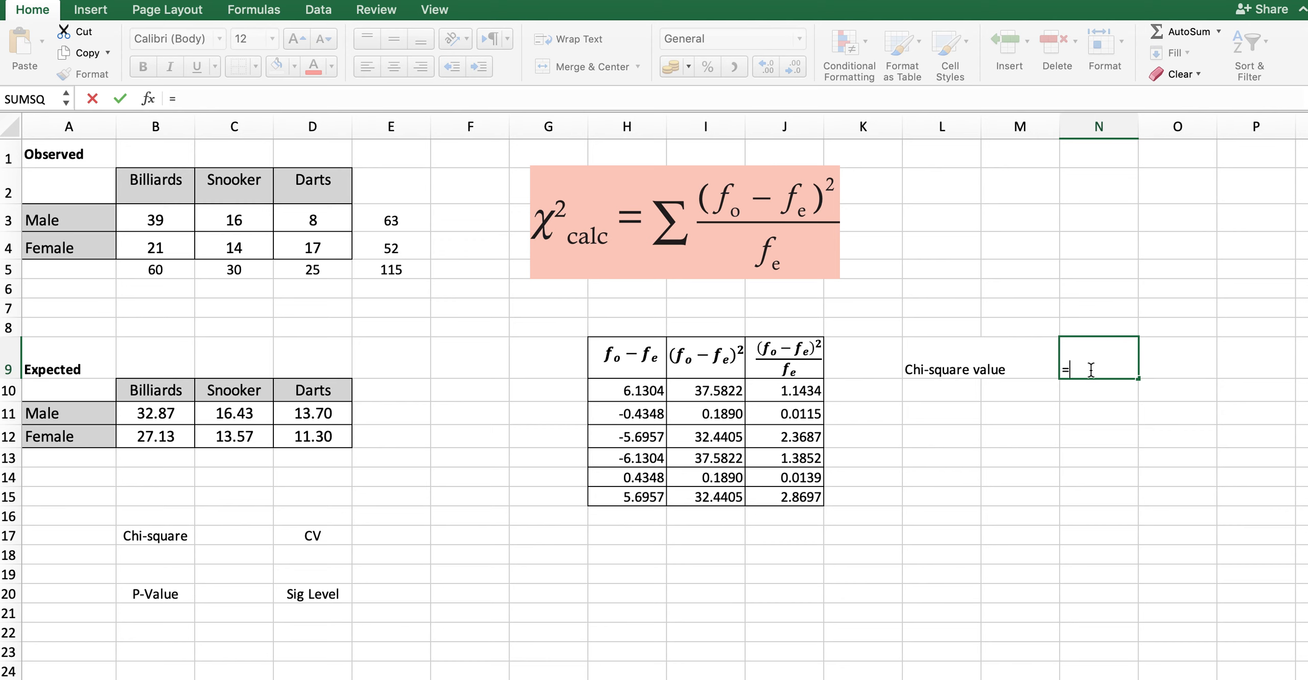
pyautogui.write('sum(')
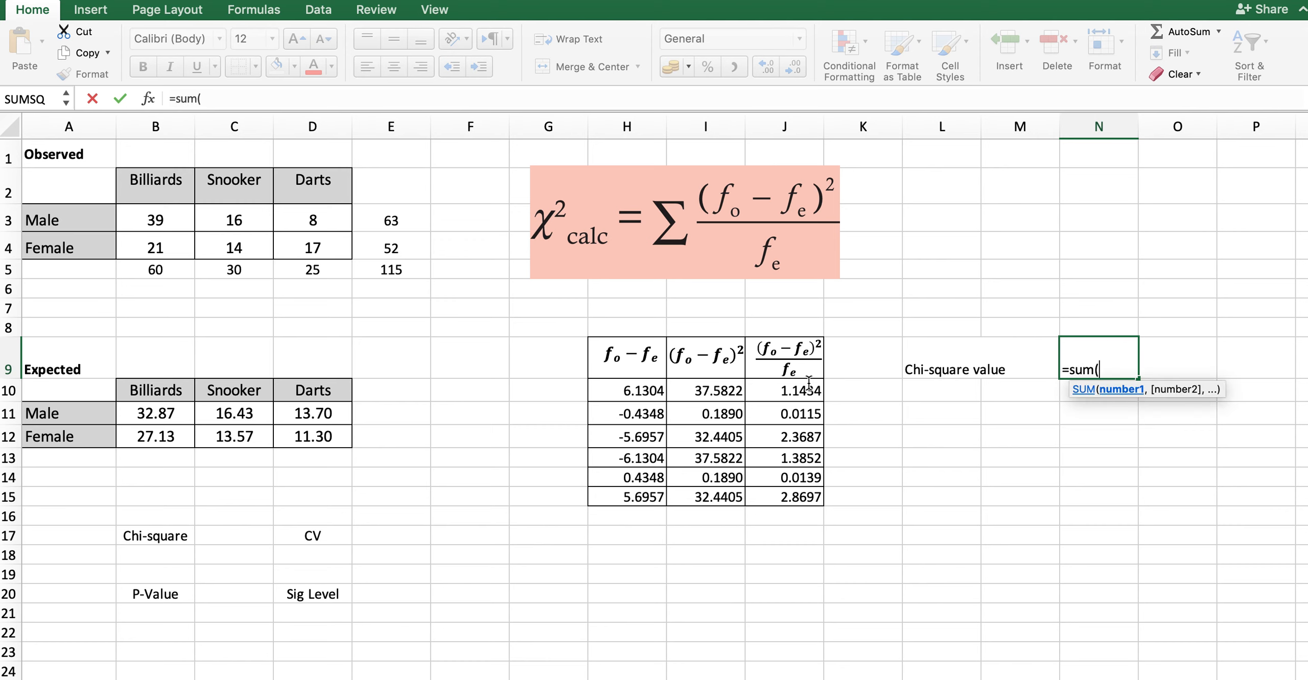
pyautogui.moveTo(806, 391); pyautogui.dragTo(805, 497)
pyautogui.press('Return')
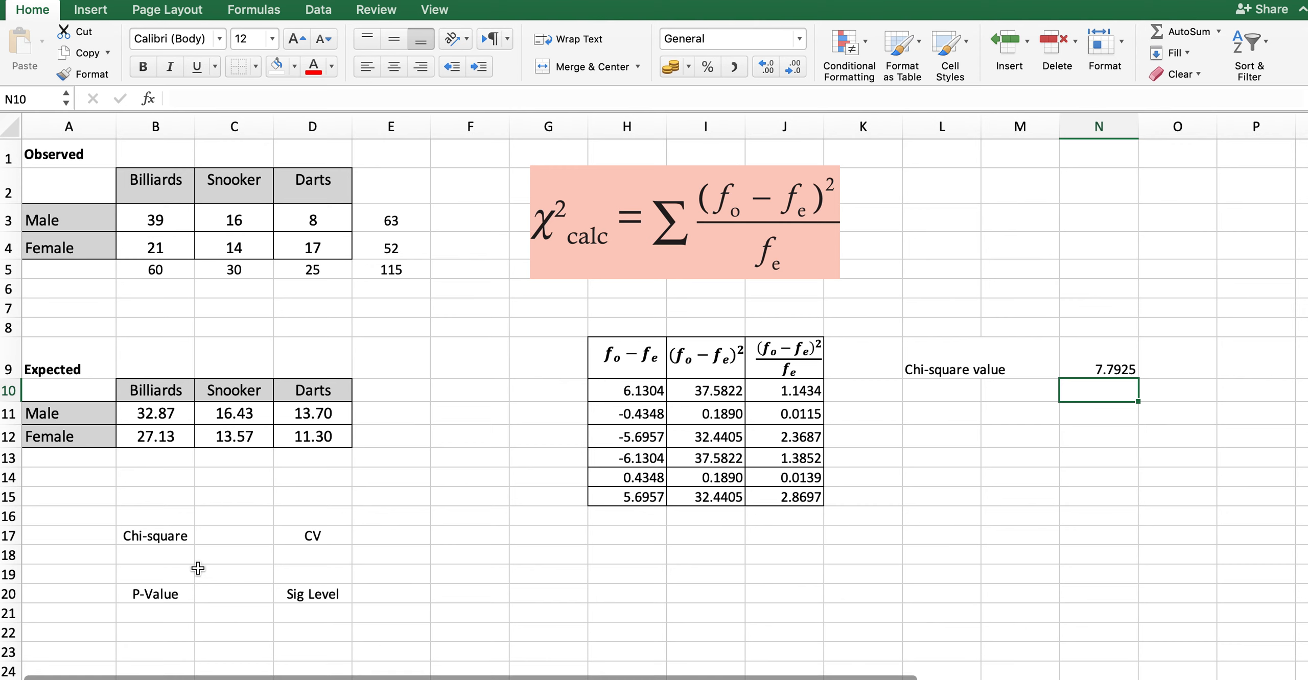
pyautogui.moveTo(171, 532); pyautogui.dragTo(338, 592)
pyautogui.click(397, 601)
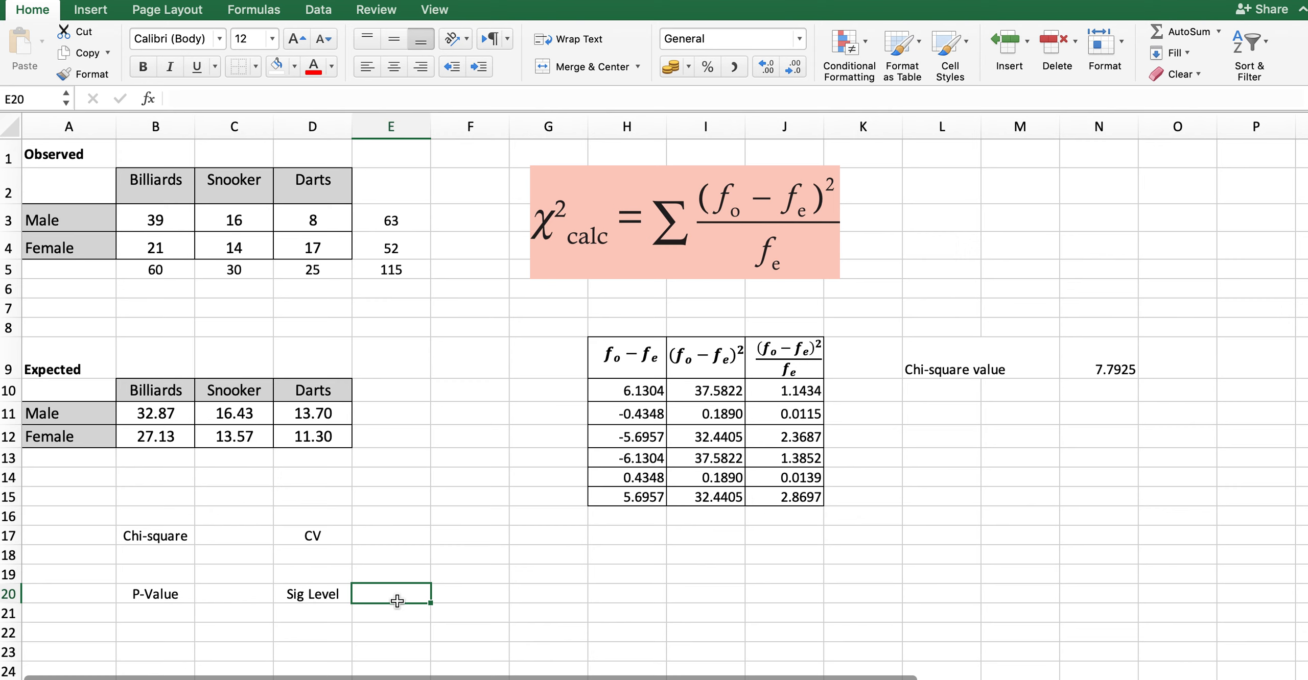
pyautogui.click(184, 562)
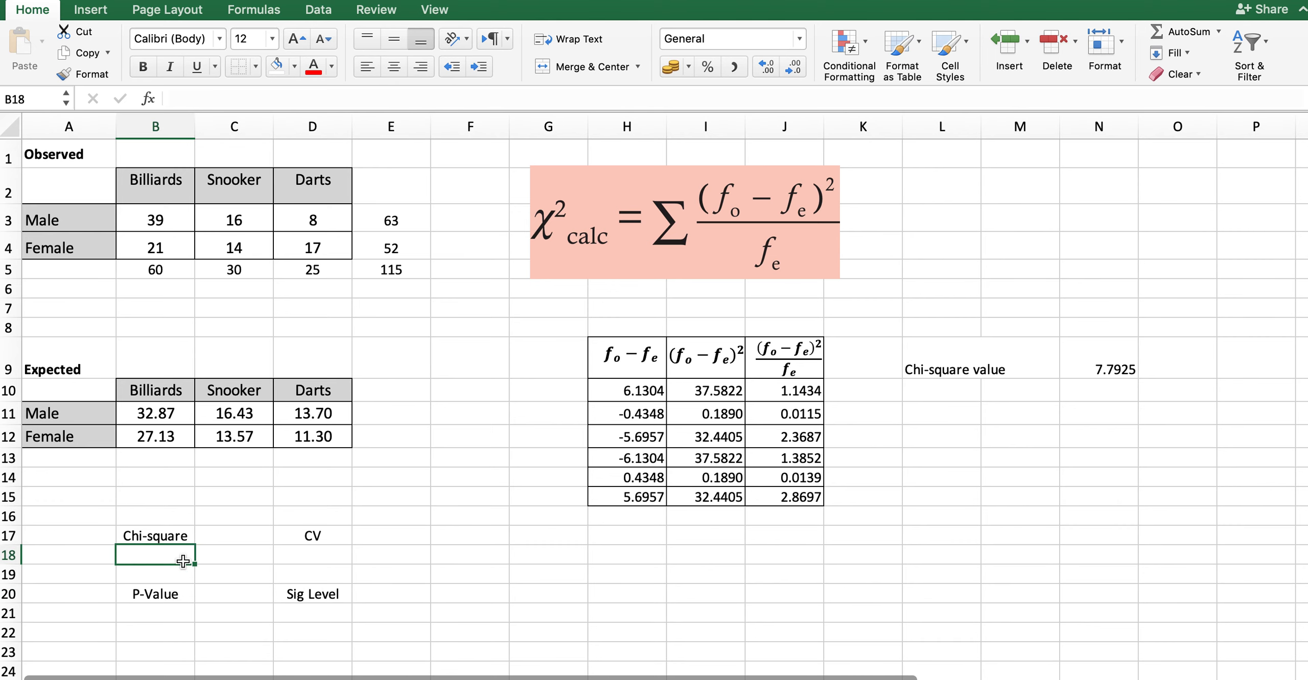
pyautogui.click(171, 536)
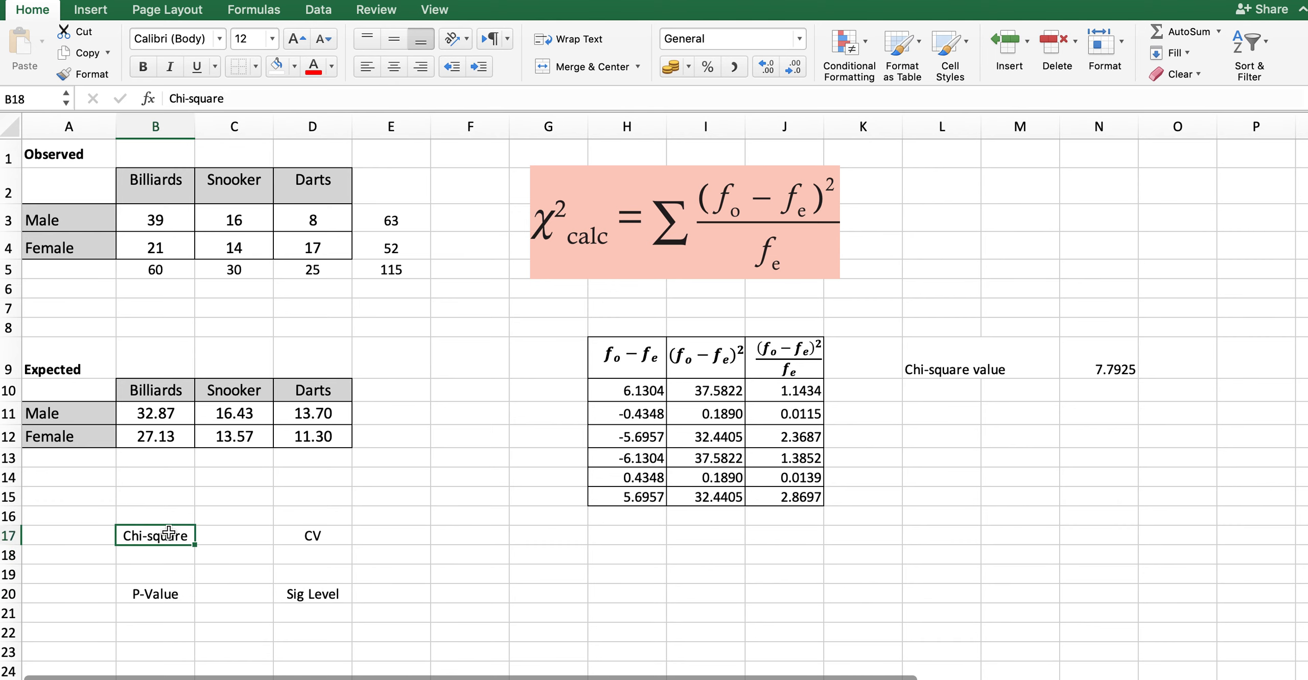
pyautogui.click(335, 536)
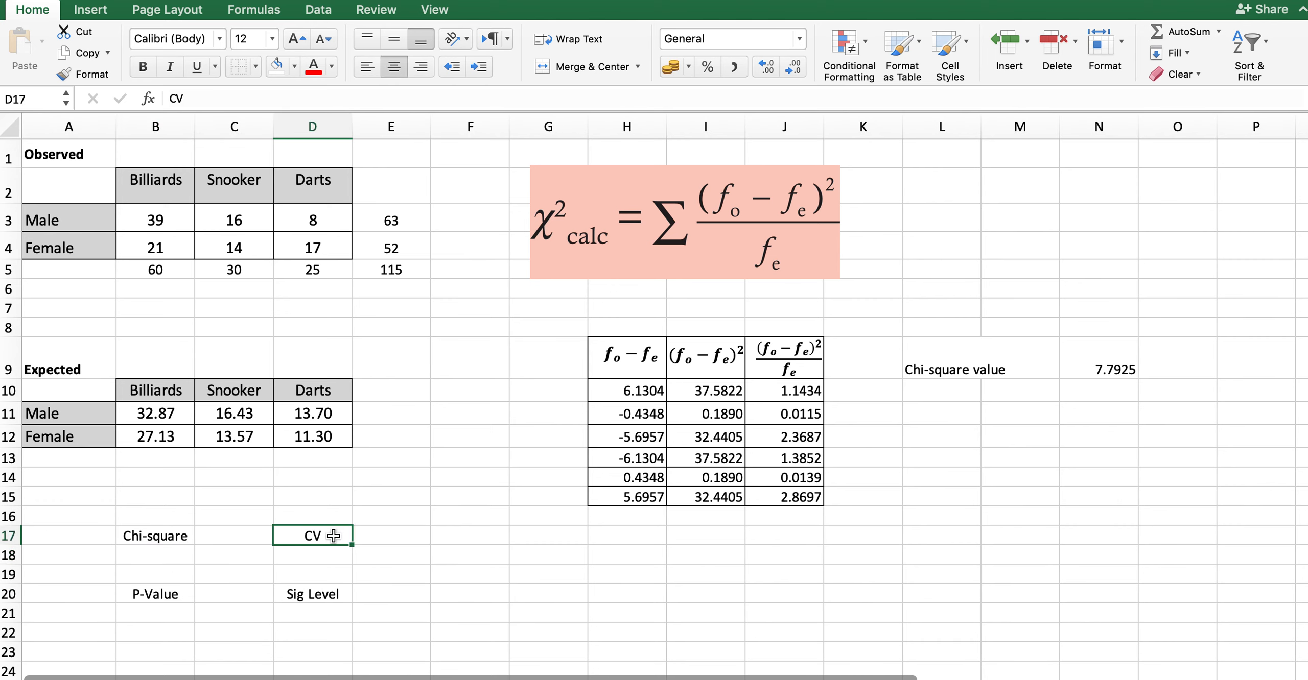
pyautogui.click(165, 602)
pyautogui.click(332, 595)
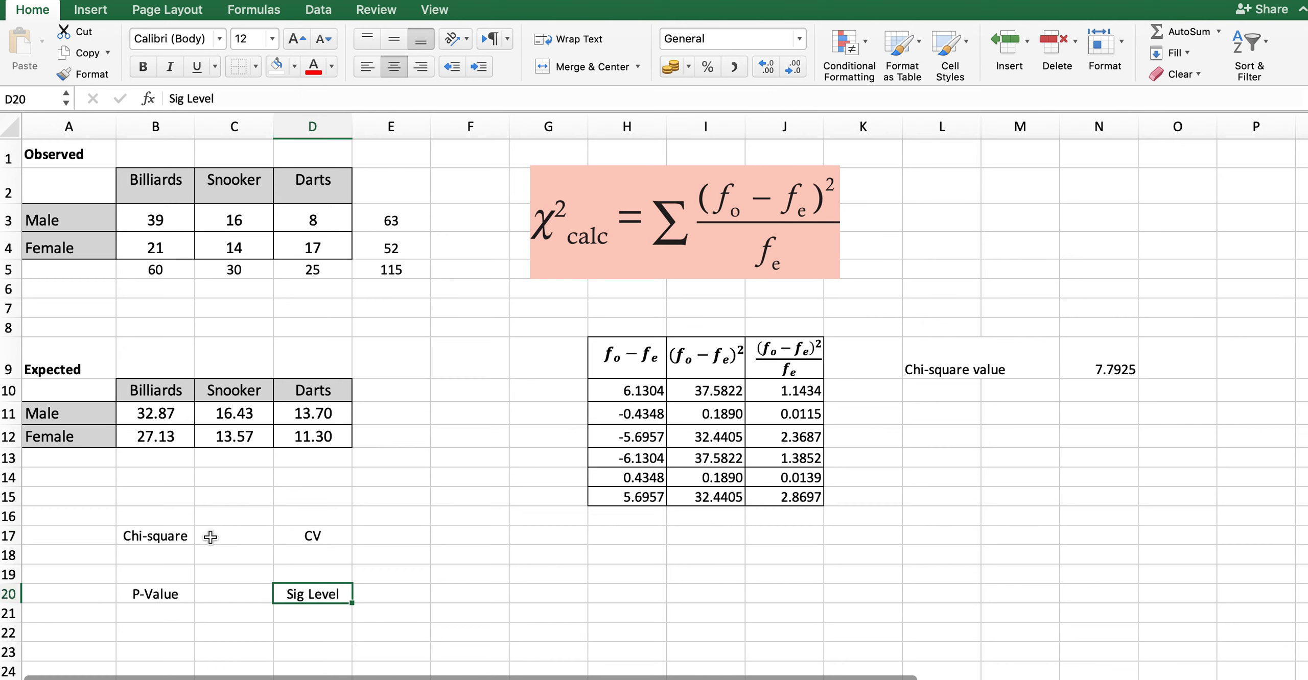
# Enter the chi-square value 7.7925 in B18 below the Chi-square label.
pyautogui.click(180, 555)
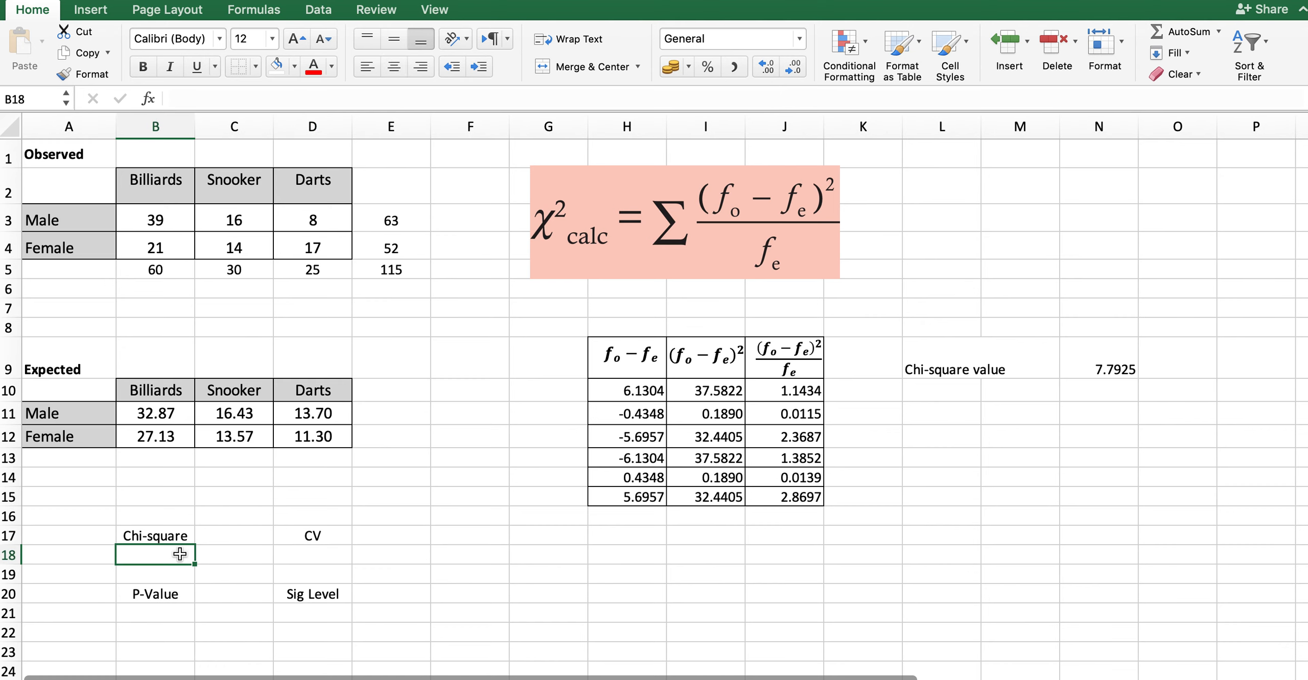
pyautogui.write('7.')
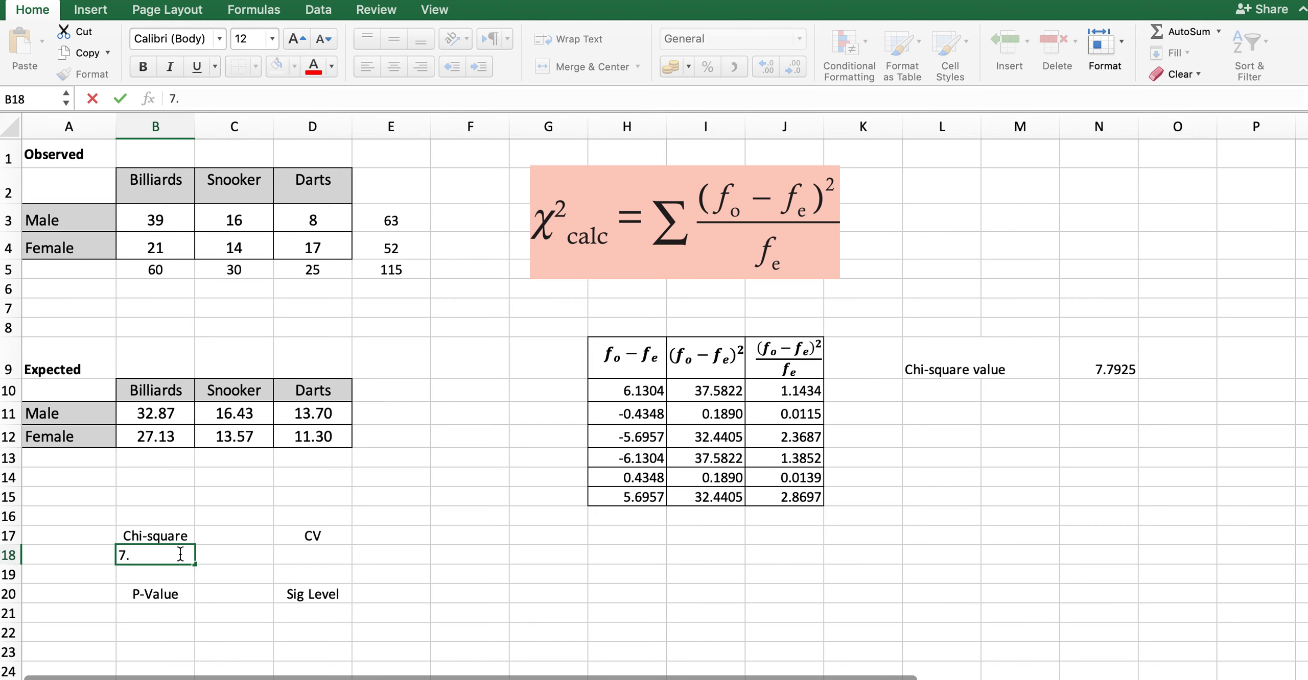
pyautogui.write('7925')
pyautogui.press('Return')
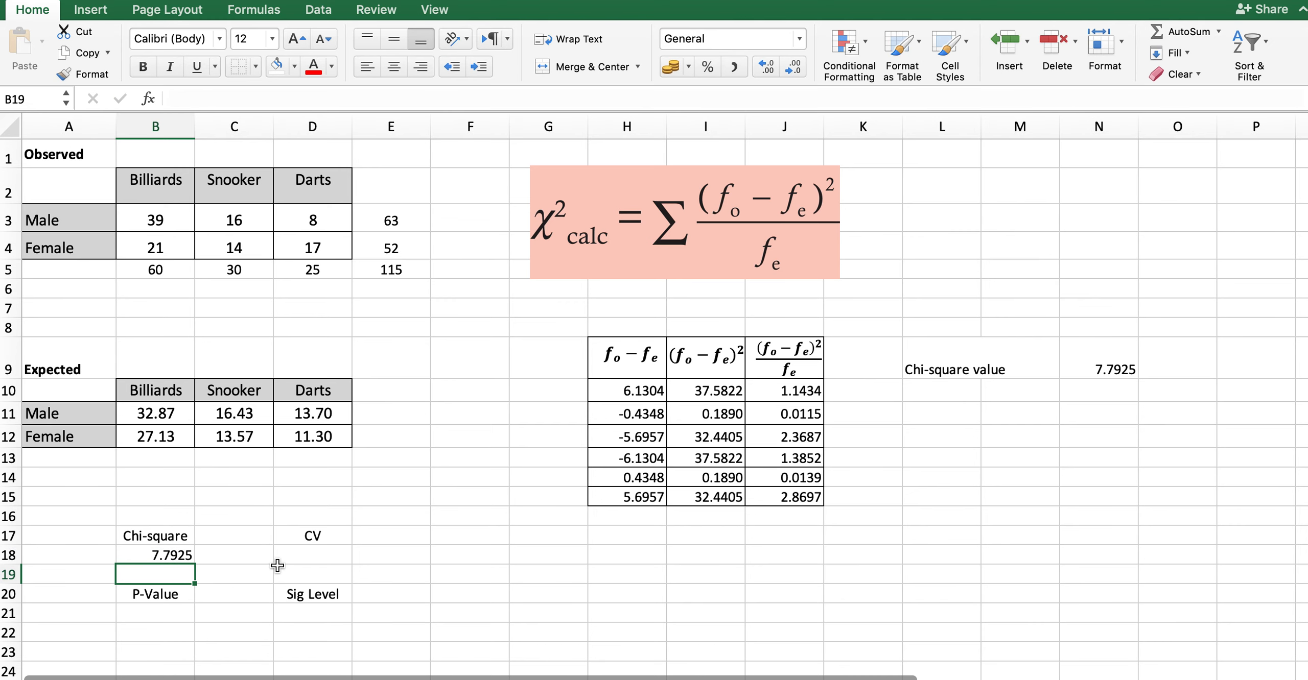
# Make the Chi-square, P-Value, Sig Level and CV labels in rows 17 and 20 bold.
pyautogui.click(322, 559)
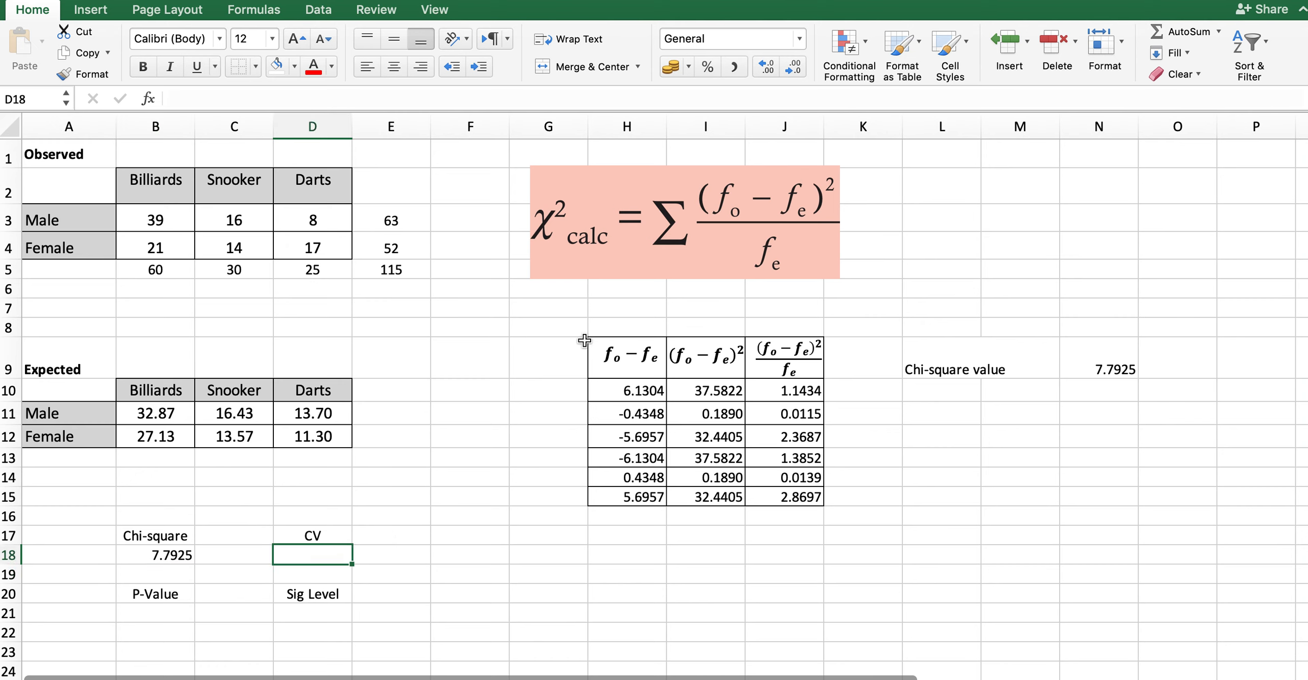
pyautogui.click(336, 613)
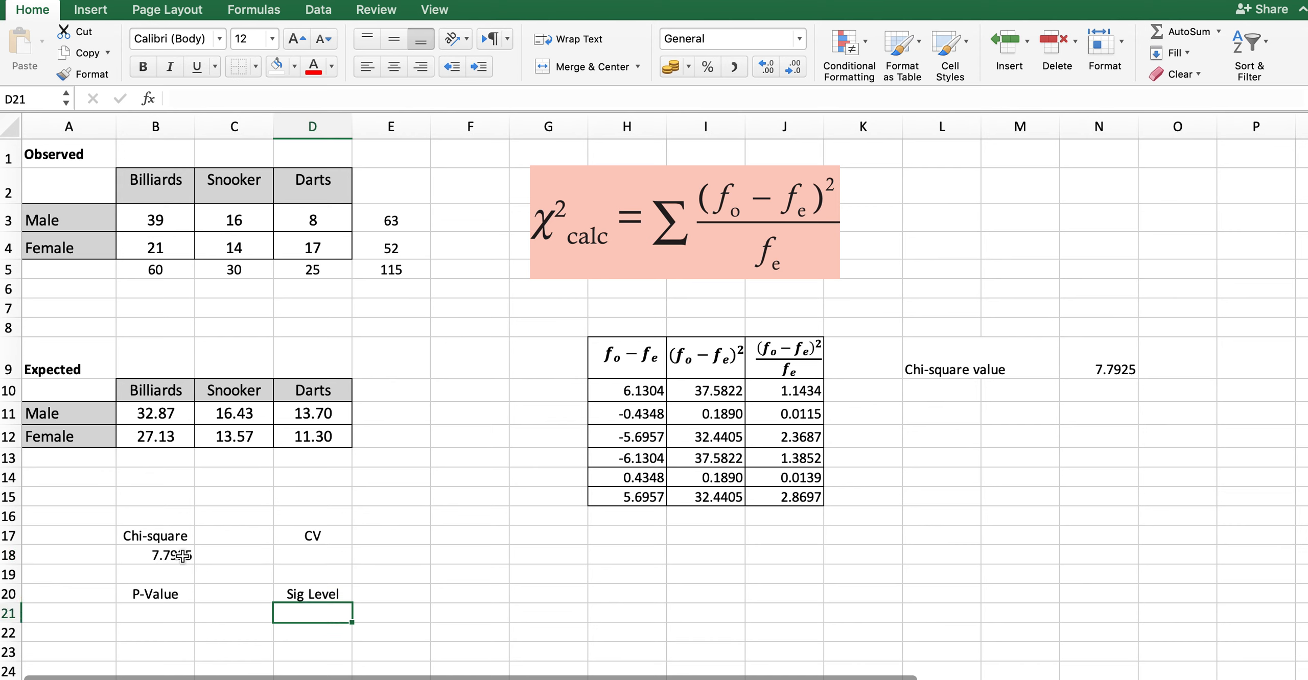
pyautogui.click(169, 534)
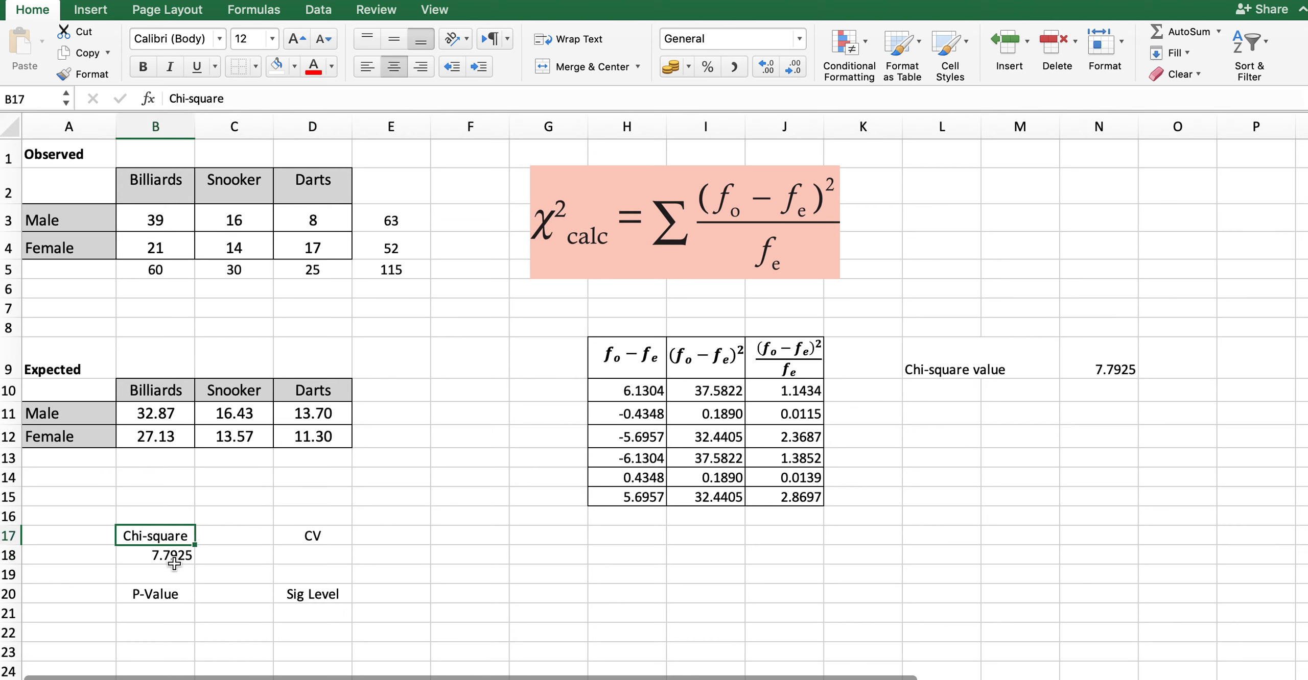
pyautogui.keyDown('super'); pyautogui.click(176, 598); pyautogui.keyUp('super')
pyautogui.keyDown('super'); pyautogui.click(296, 596); pyautogui.keyUp('super')
pyautogui.keyDown('super'); pyautogui.click(316, 538); pyautogui.keyUp('super')
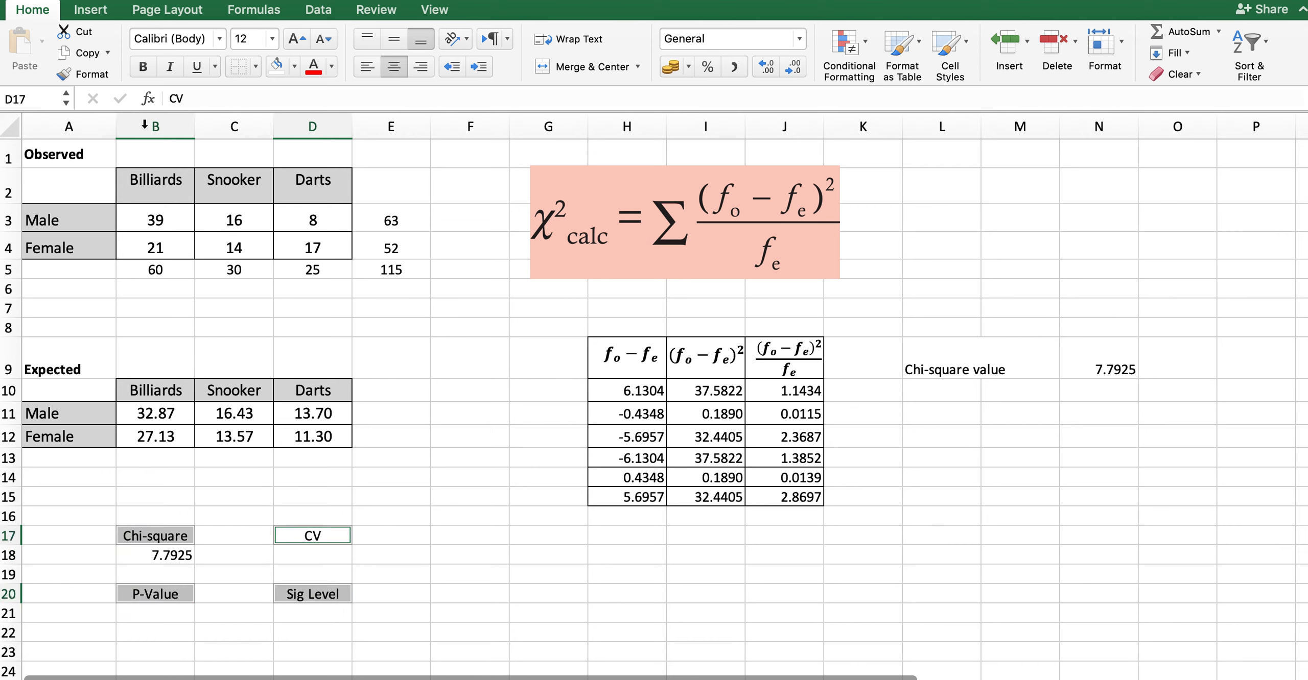
pyautogui.press('super+b')
pyautogui.click(382, 517)
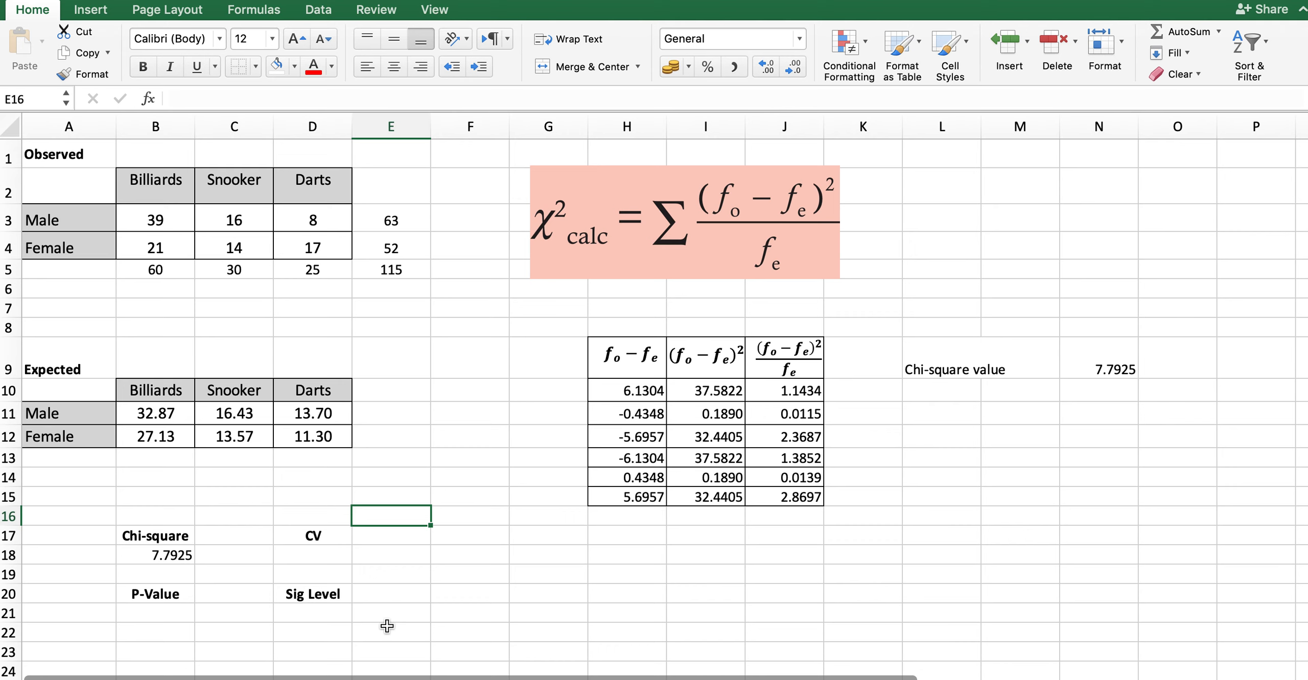
# Enter the significance level 0.05 in D21 and center both it and the chi-square value in B18.
pyautogui.click(320, 616)
pyautogui.write('0.05')
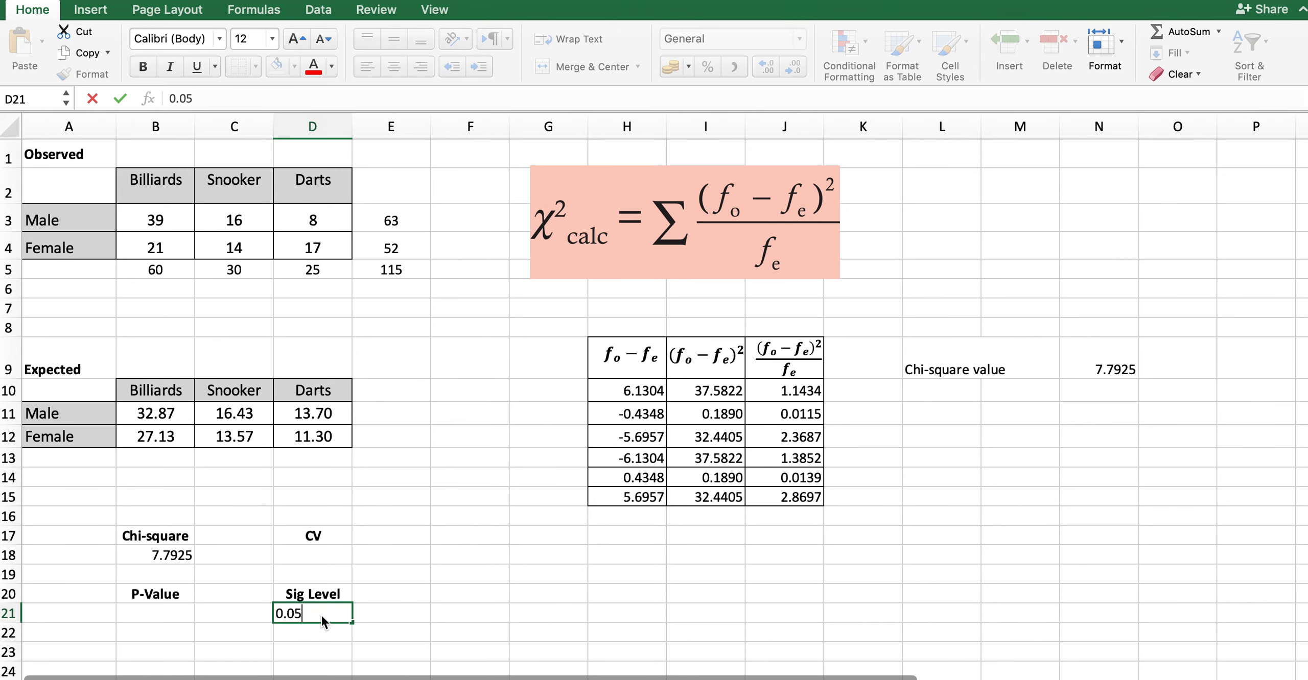
pyautogui.press('Return')
pyautogui.click(330, 618)
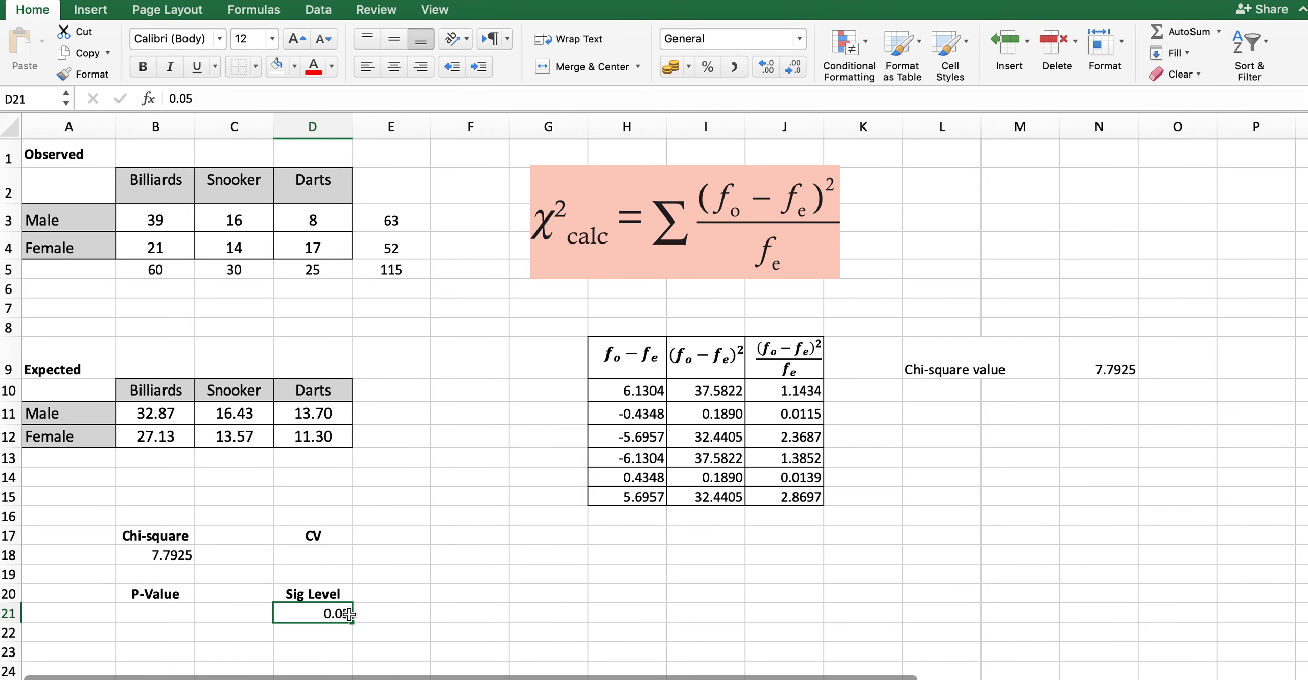
pyautogui.click(393, 66)
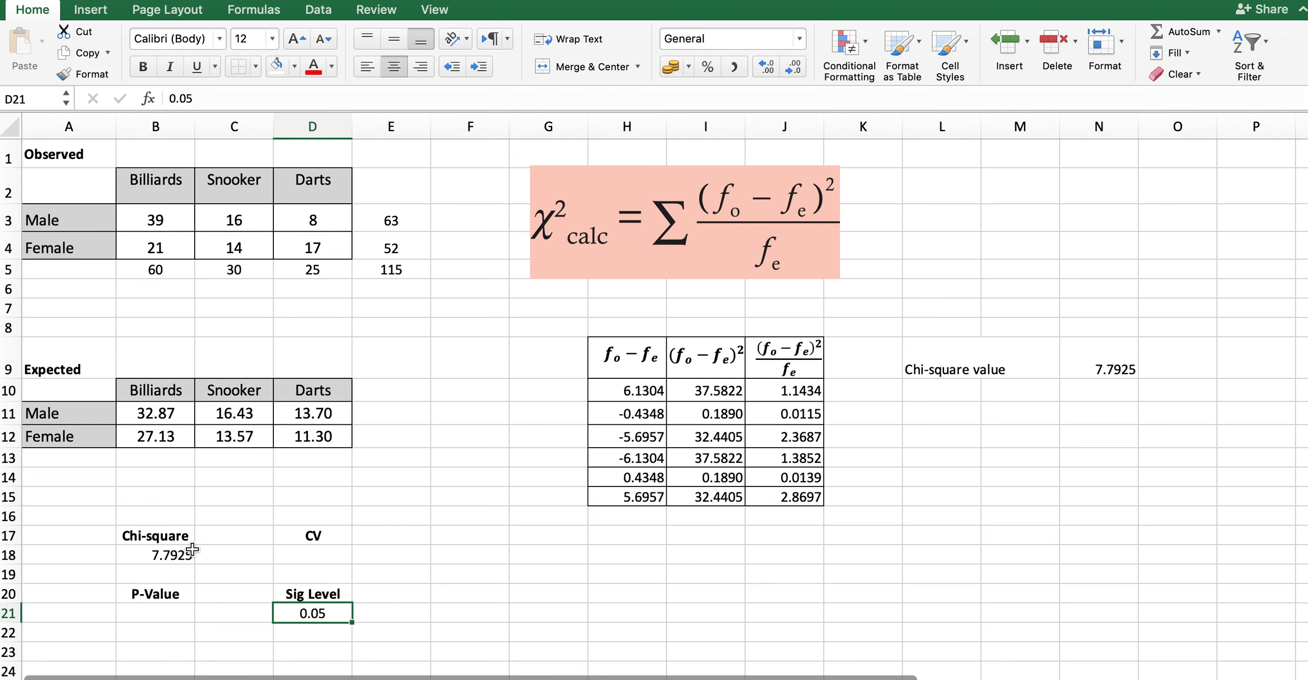
pyautogui.click(188, 553)
pyautogui.click(404, 75)
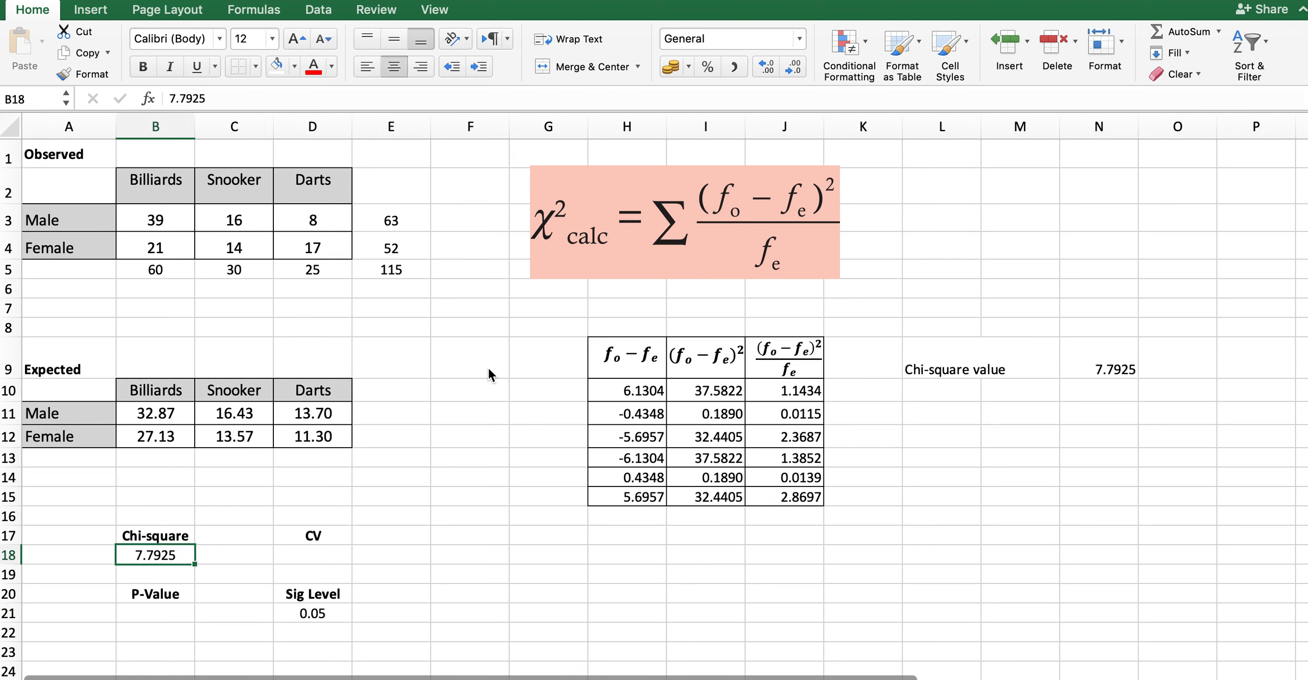
# Switch to the browser's chi-squared distribution table and look through its degrees-of-freedom rows and probability columns.
pyautogui.click(320, 616)
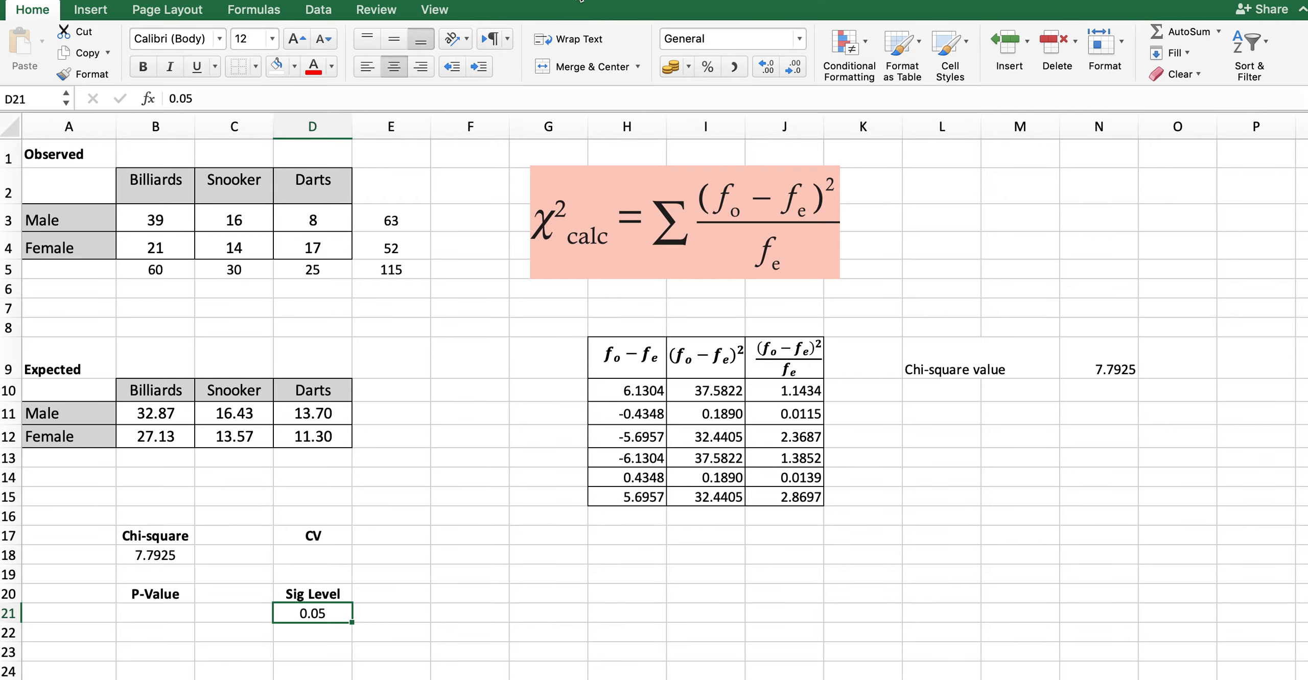
pyautogui.moveTo(580, 1); pyautogui.dragTo(631, 348)
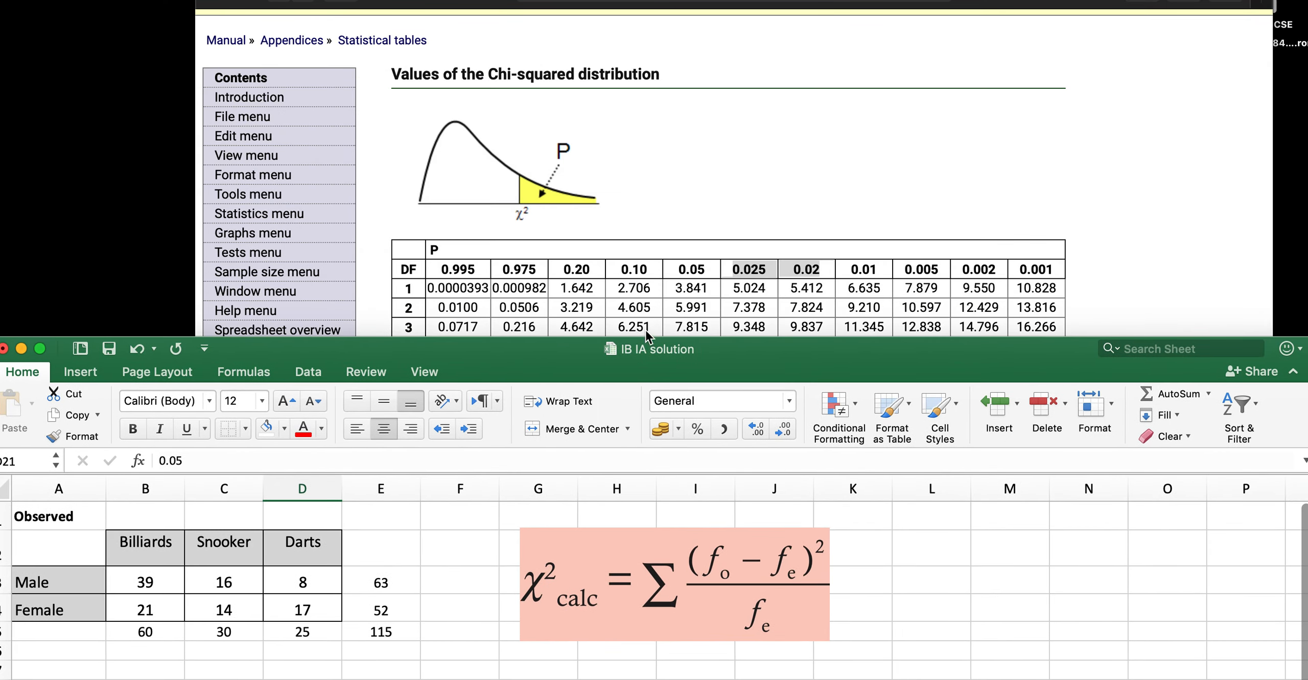
pyautogui.click(742, 234)
pyautogui.scroll(-5, 700, 429)
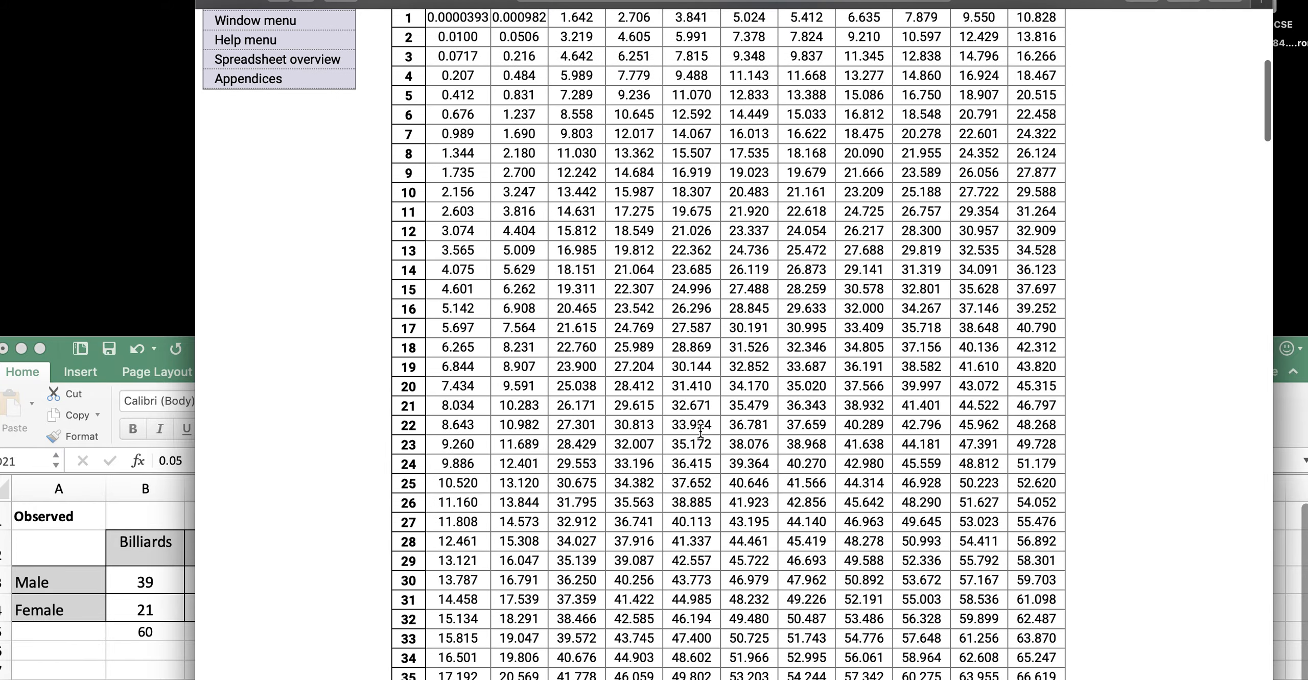
pyautogui.click(154, 374)
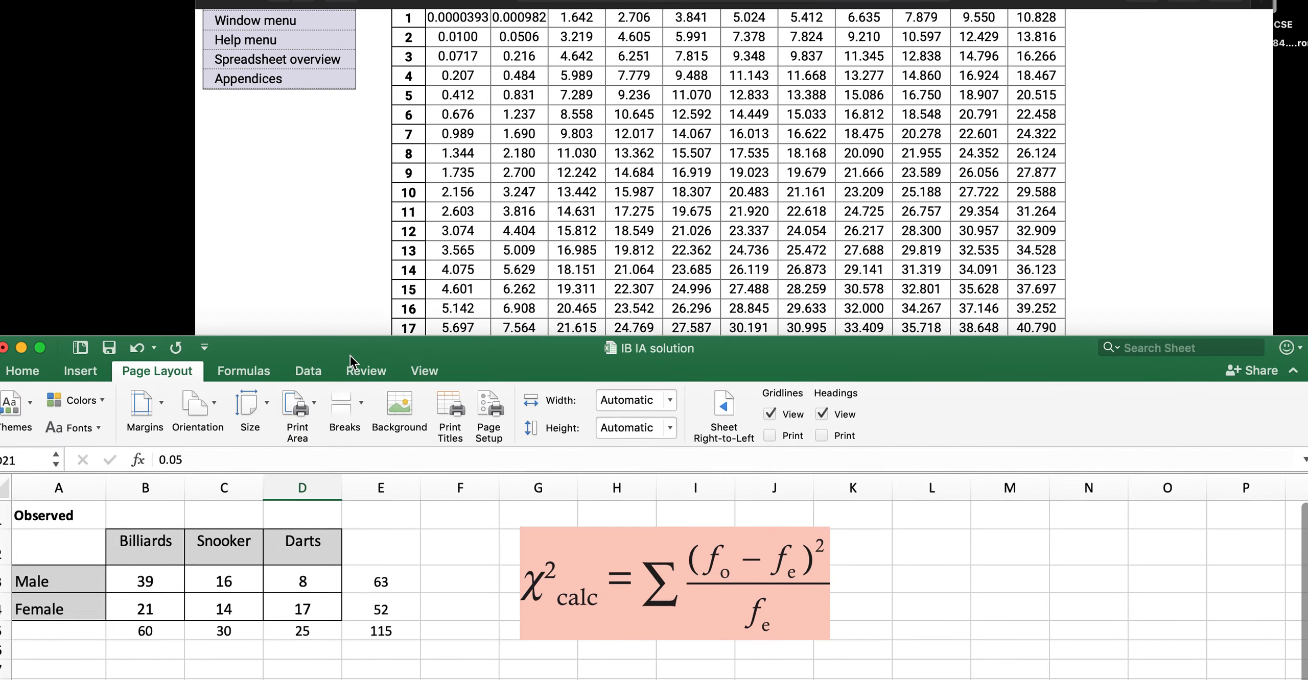
pyautogui.moveTo(351, 356); pyautogui.dragTo(360, 42)
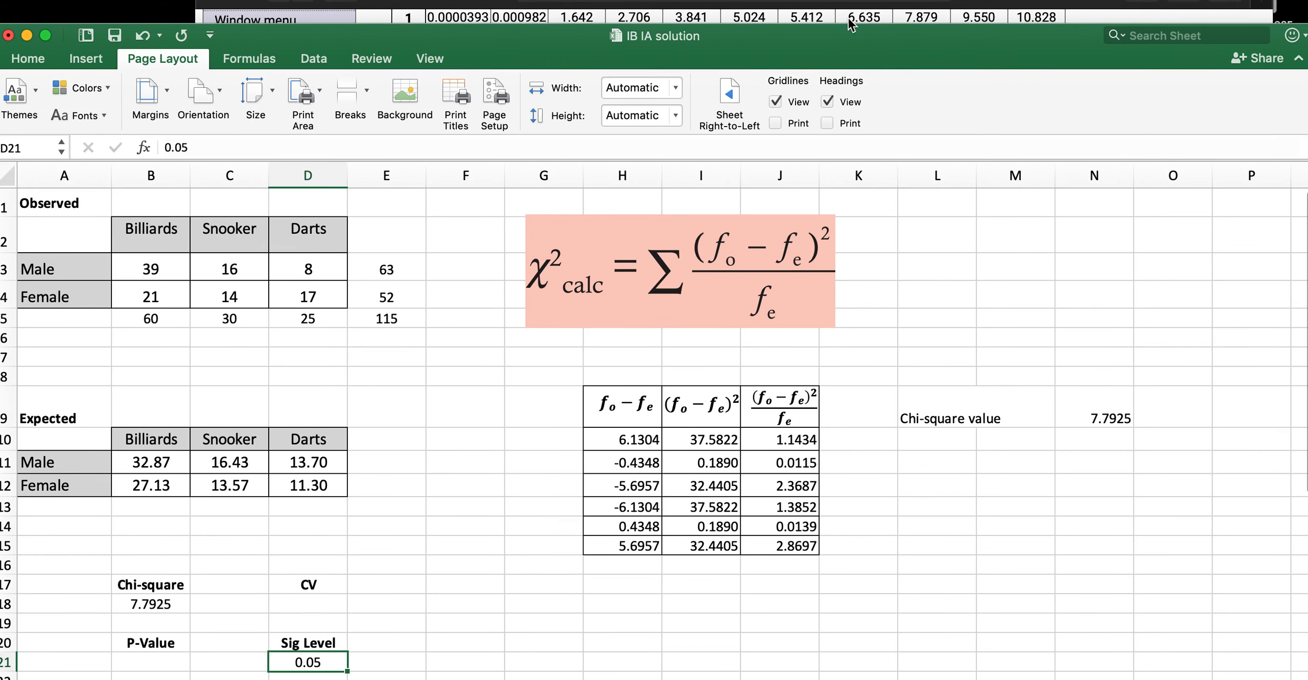
pyautogui.click(1026, 2)
pyautogui.scroll(5, 777, 430)
pyautogui.scroll(-20, 777, 431)
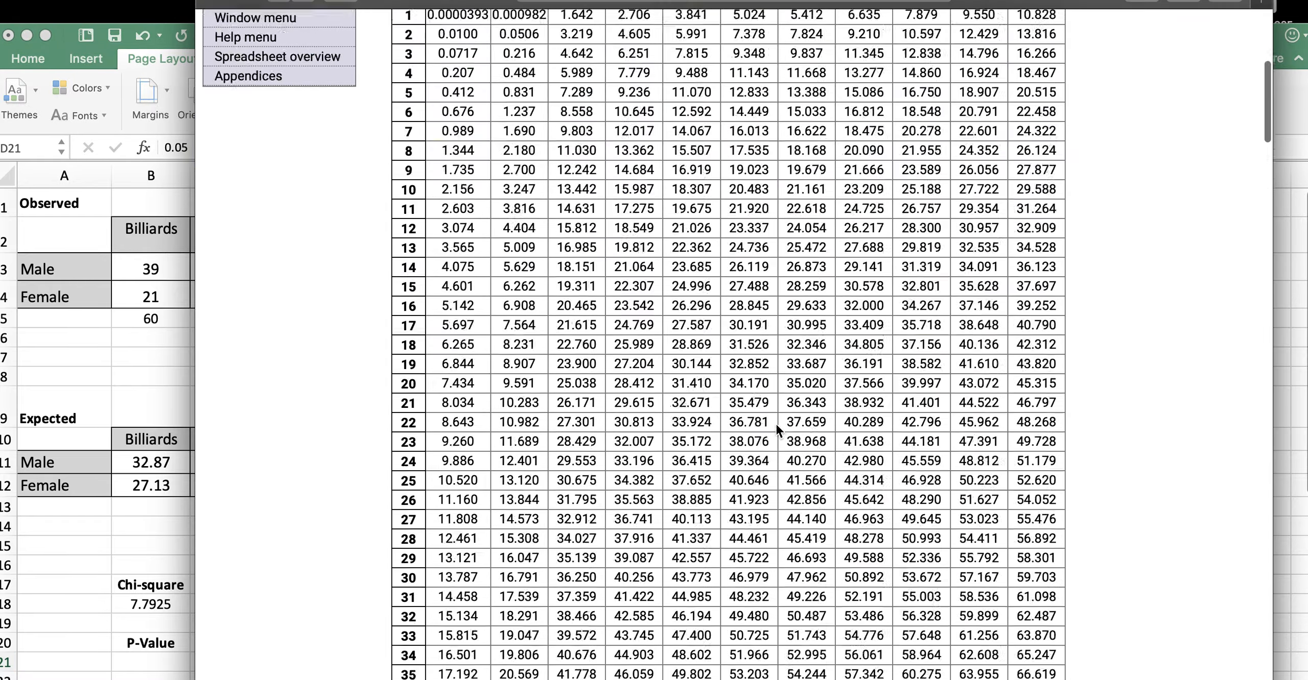
pyautogui.scroll(-20, 777, 430)
pyautogui.scroll(20, 778, 431)
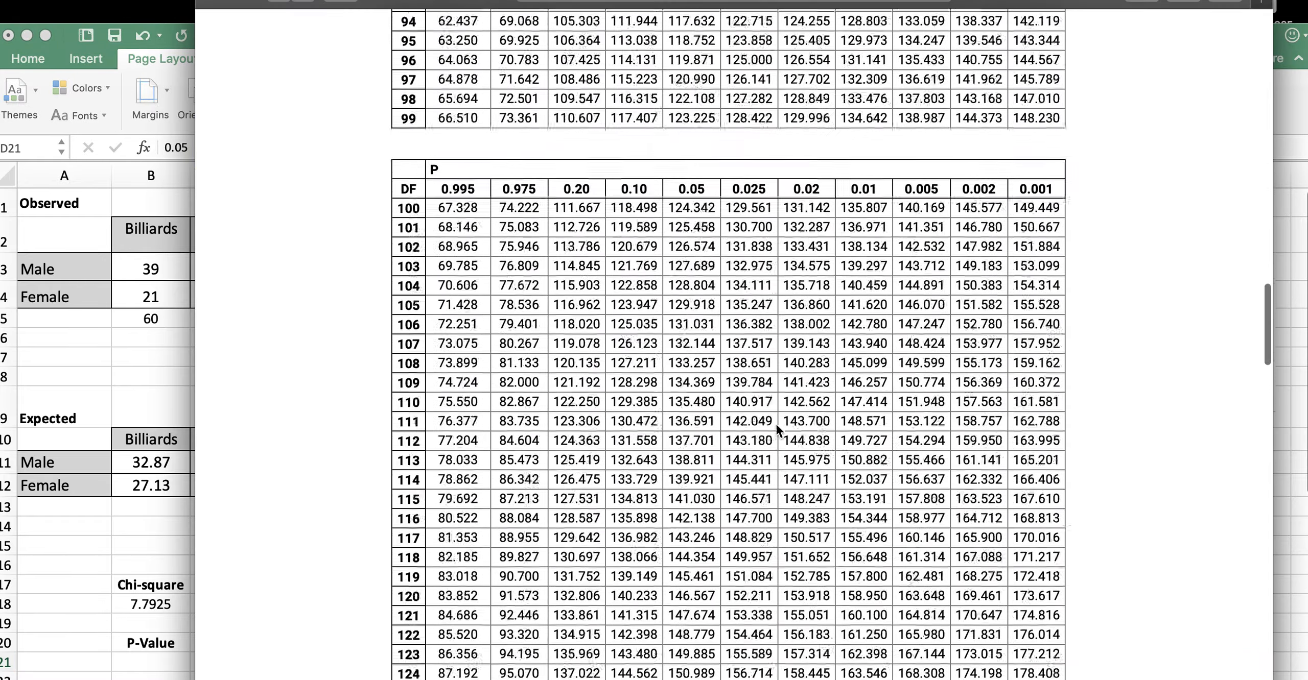
pyautogui.scroll(15, 777, 429)
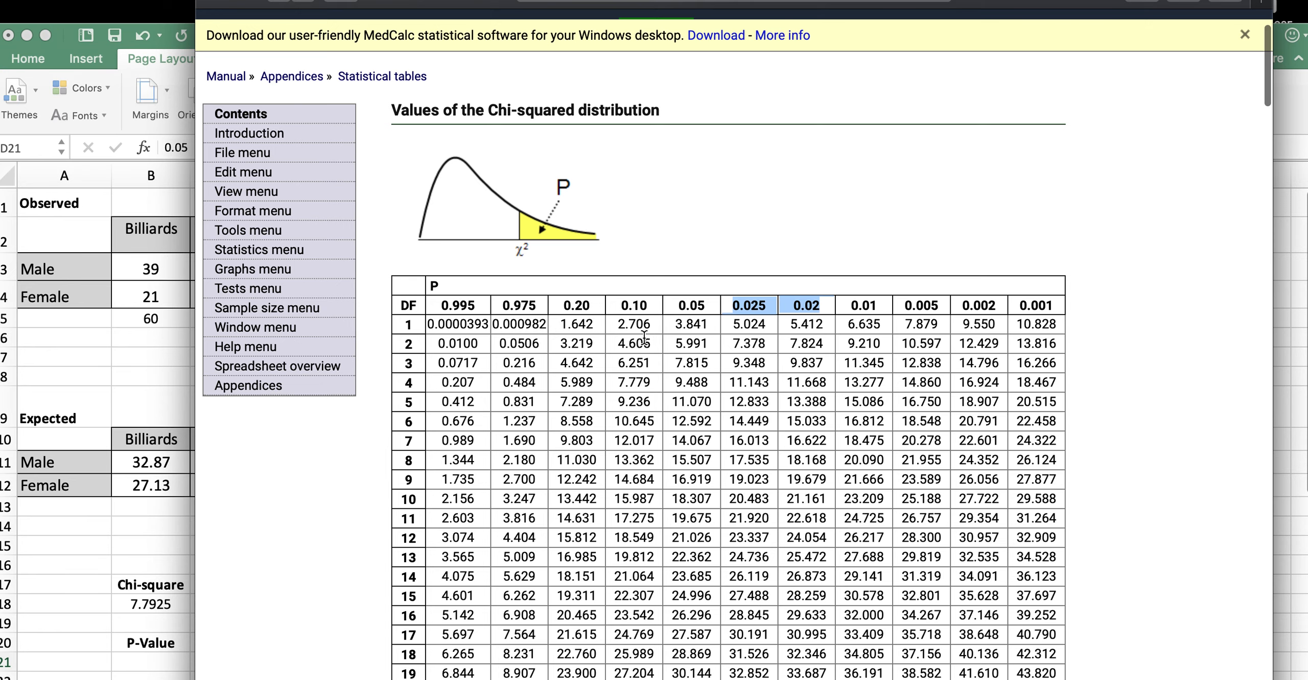
pyautogui.scroll(-3, 644, 340)
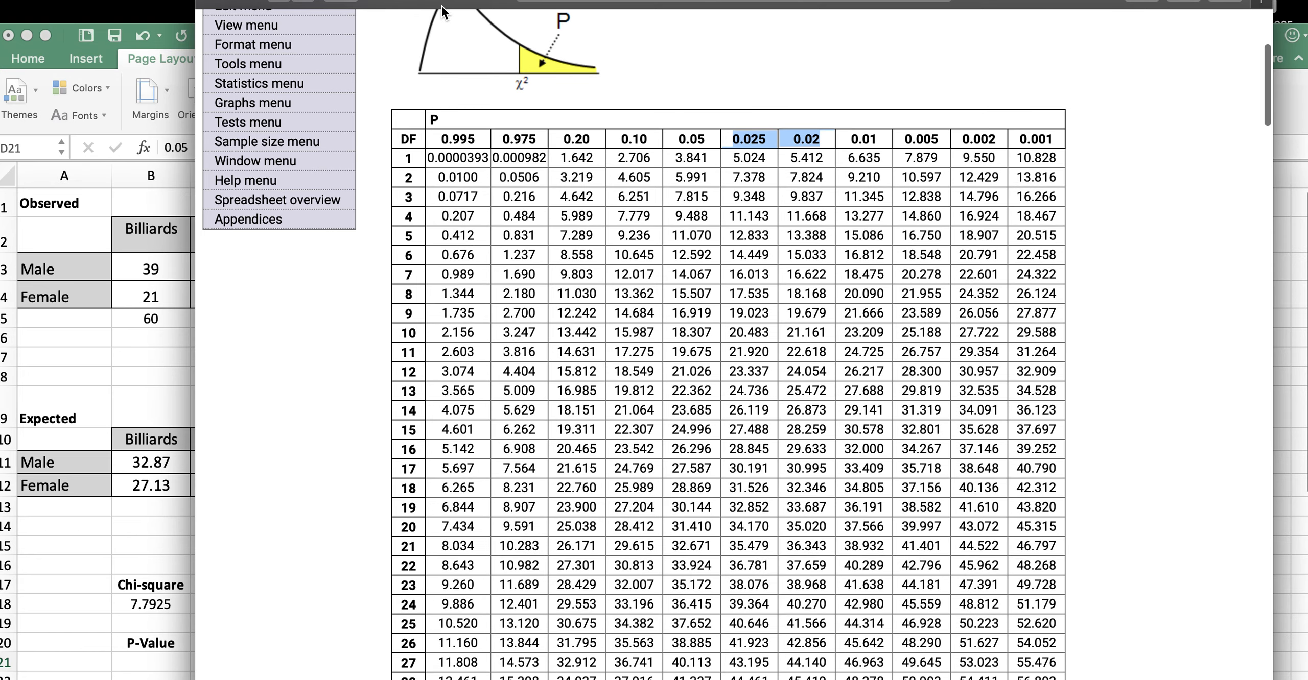
# Highlight the row for 2 degrees of freedom in the chi-squared table and find its critical value at 0.05.
pyautogui.moveTo(443, 5); pyautogui.dragTo(555, 10)
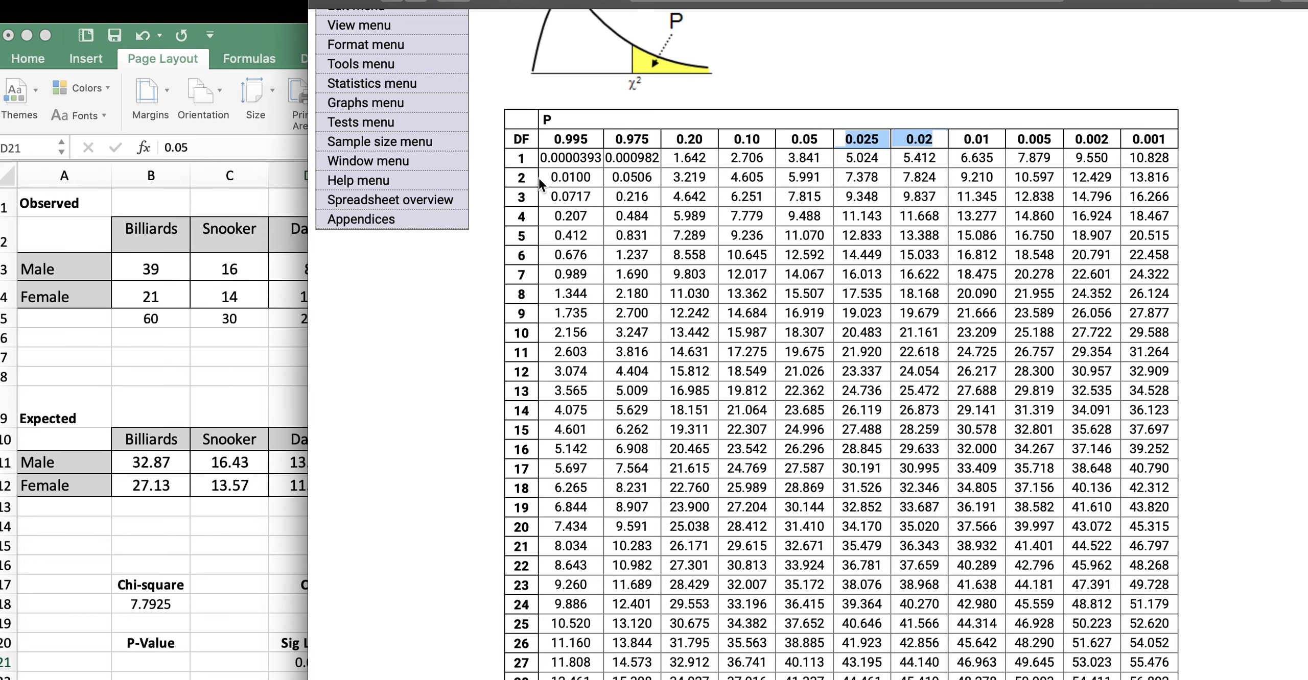
pyautogui.moveTo(541, 179); pyautogui.dragTo(1171, 178)
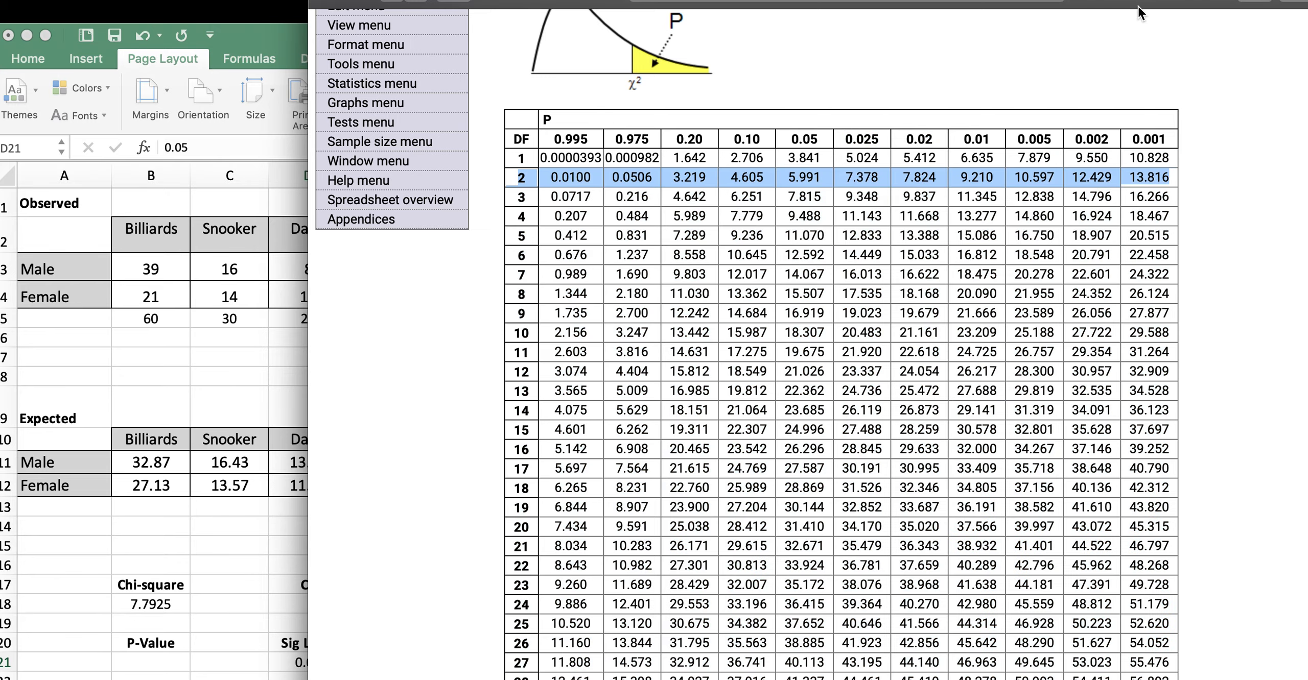
pyautogui.moveTo(1139, 13); pyautogui.dragTo(1182, 70)
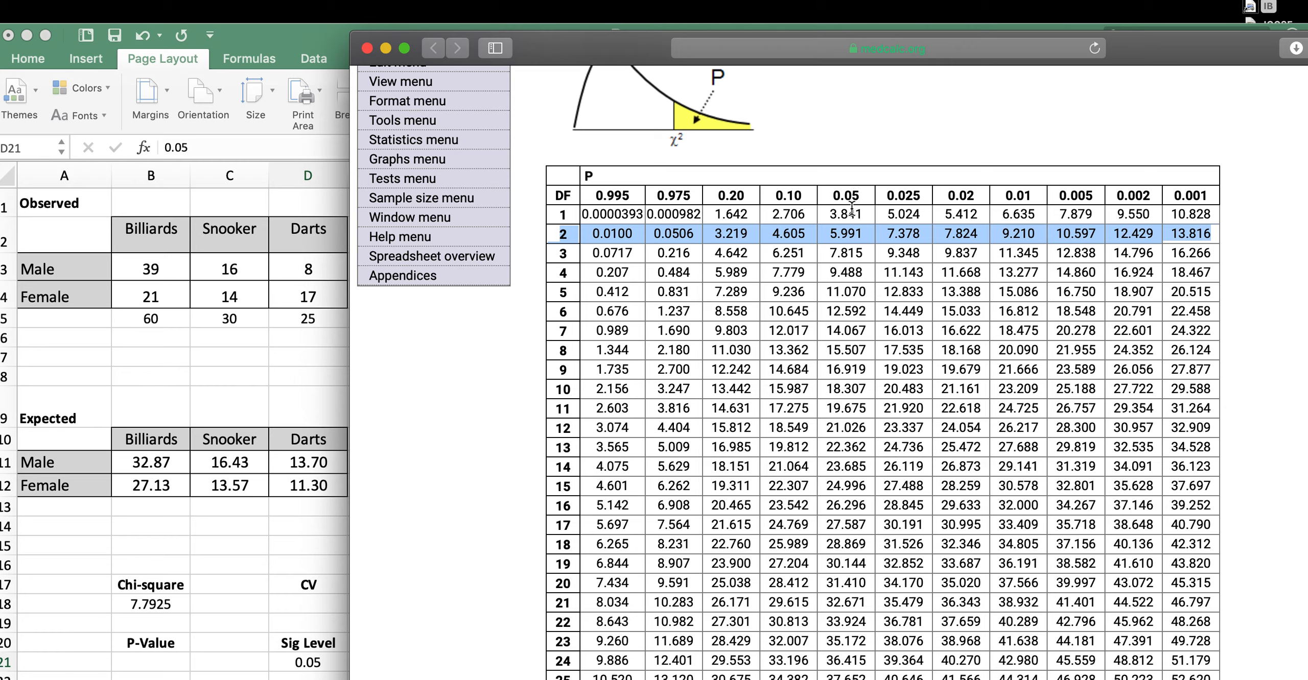
pyautogui.moveTo(871, 236); pyautogui.dragTo(816, 235)
pyautogui.click(836, 235)
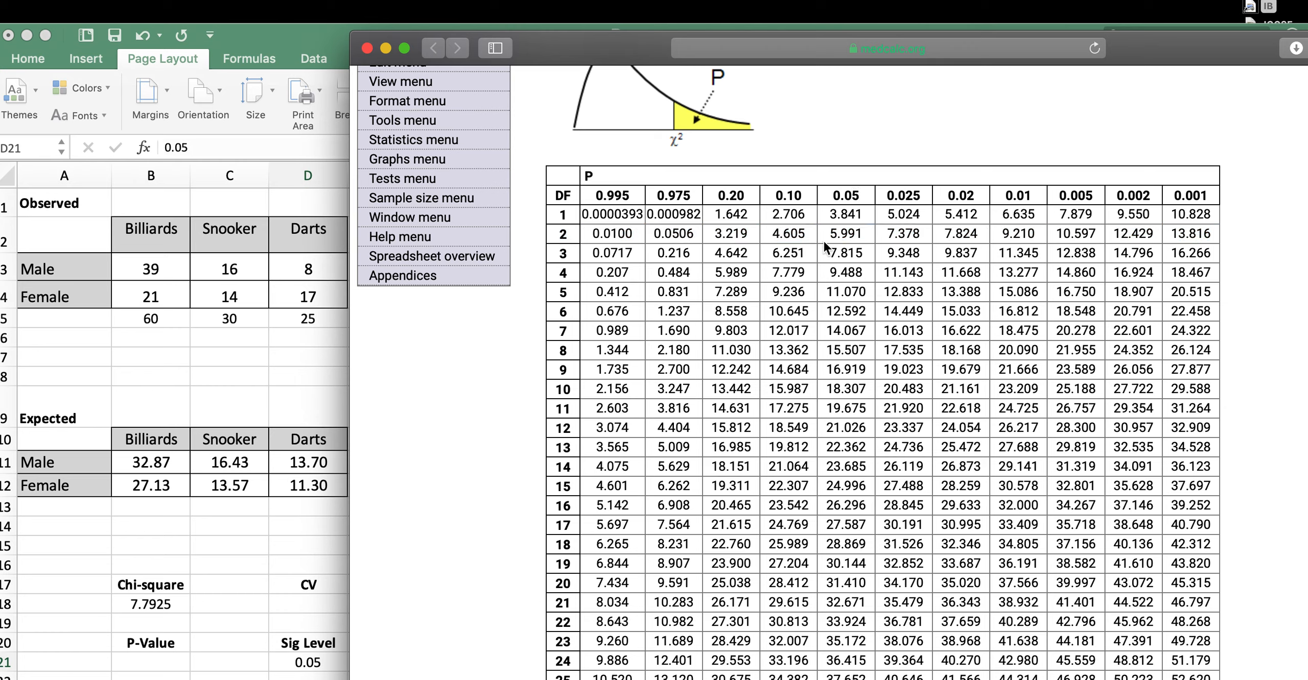
# Back in Excel, enter the critical value 5.991 in D18 and a > sign in C18 to compare it with the chi-square value.
pyautogui.click(307, 597)
pyautogui.click(305, 603)
pyautogui.write('5.991')
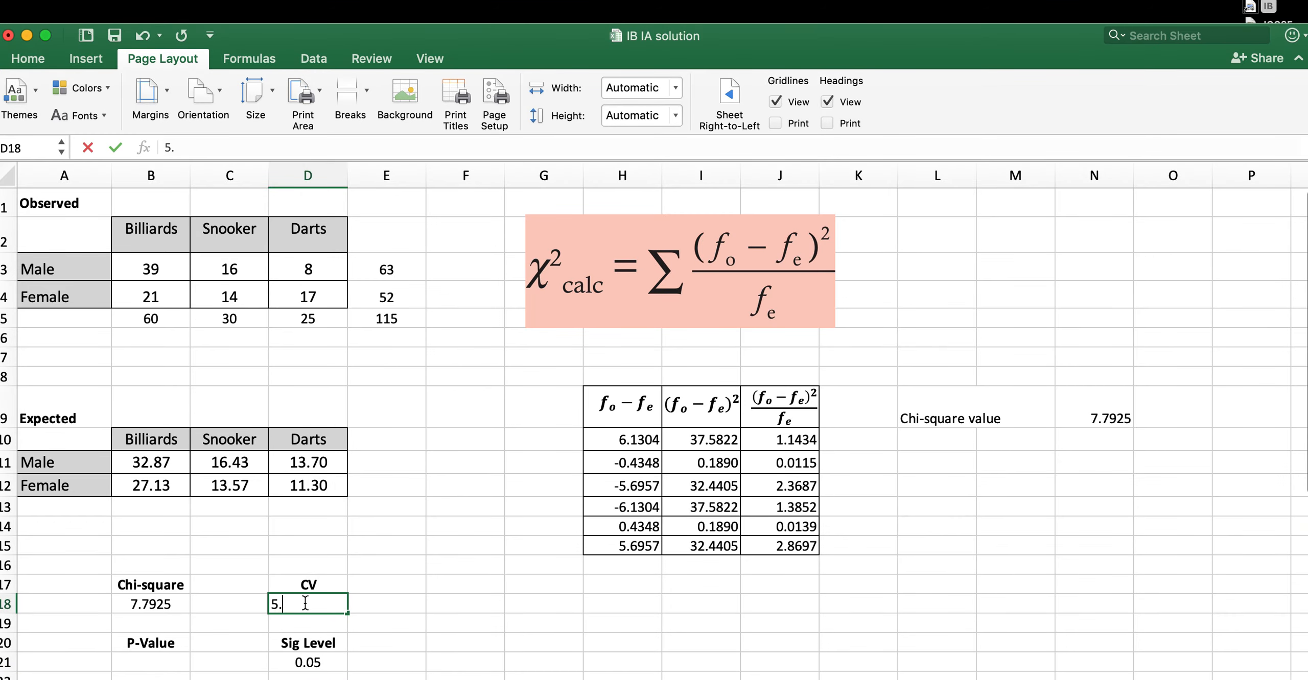
pyautogui.click(401, 598)
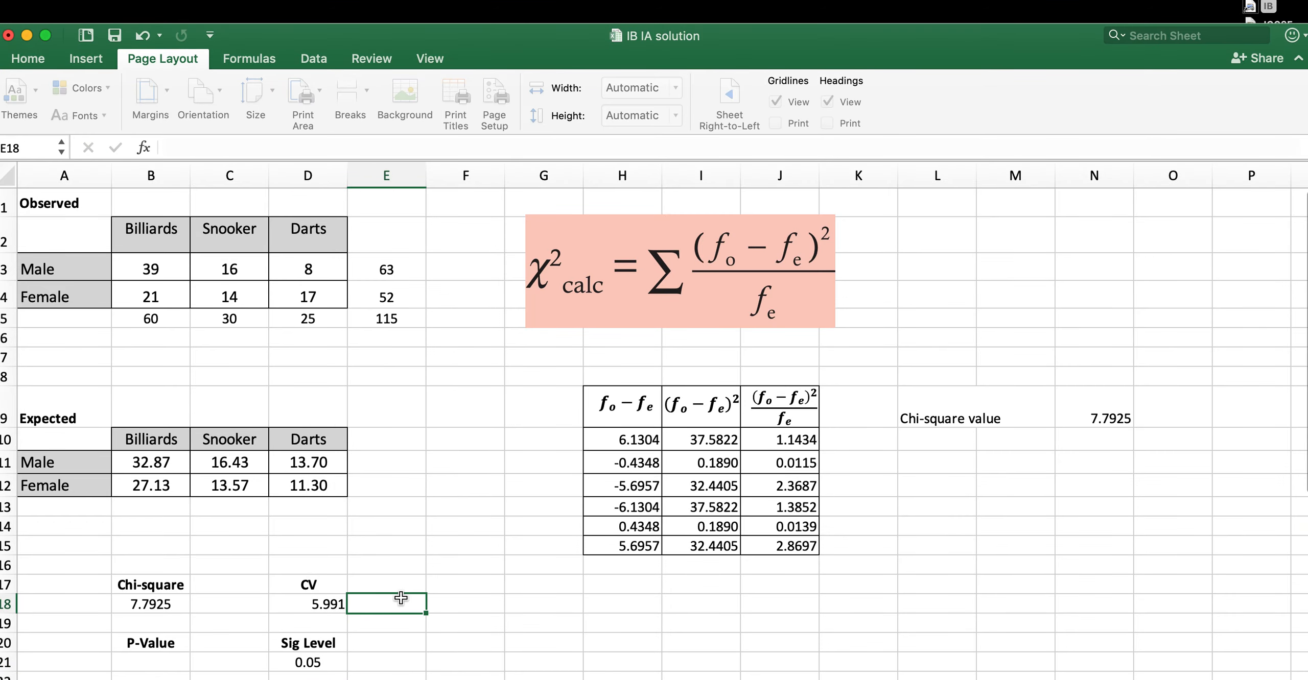
pyautogui.click(226, 607)
pyautogui.write('>')
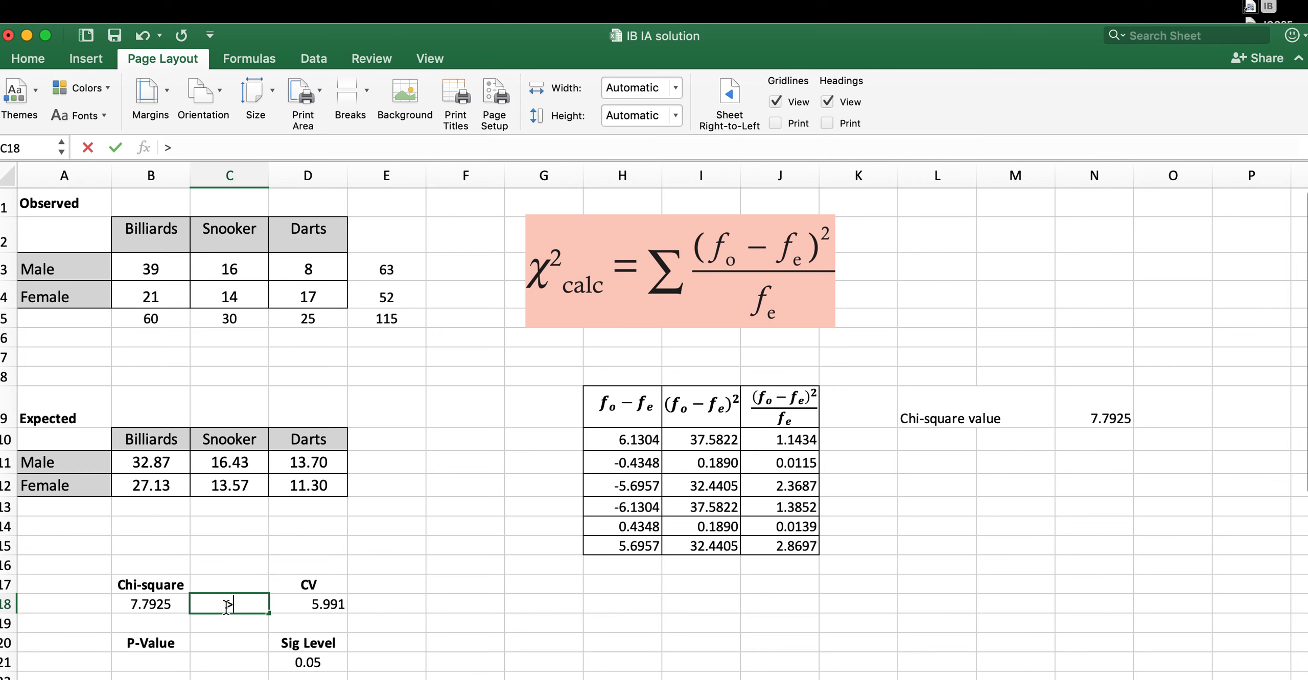
pyautogui.click(387, 623)
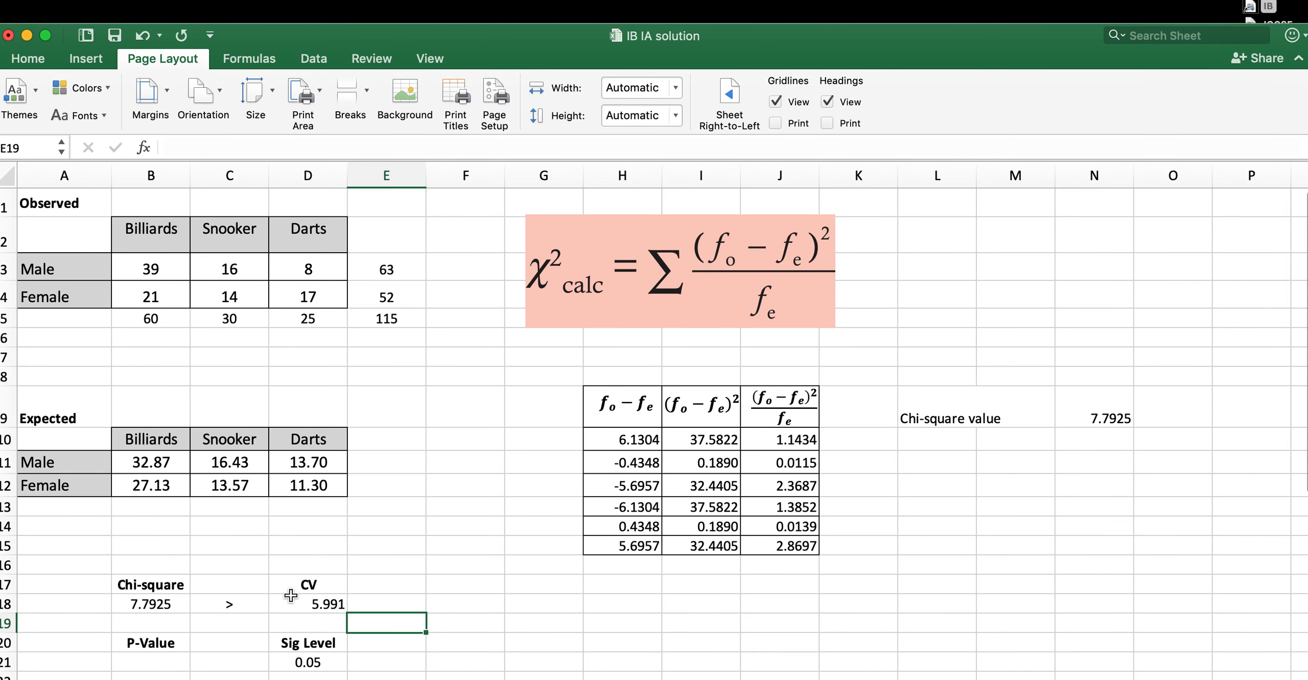
# Enter the conclusion "reject null" in F18 beside the chi-square and critical value comparison.
pyautogui.click(466, 604)
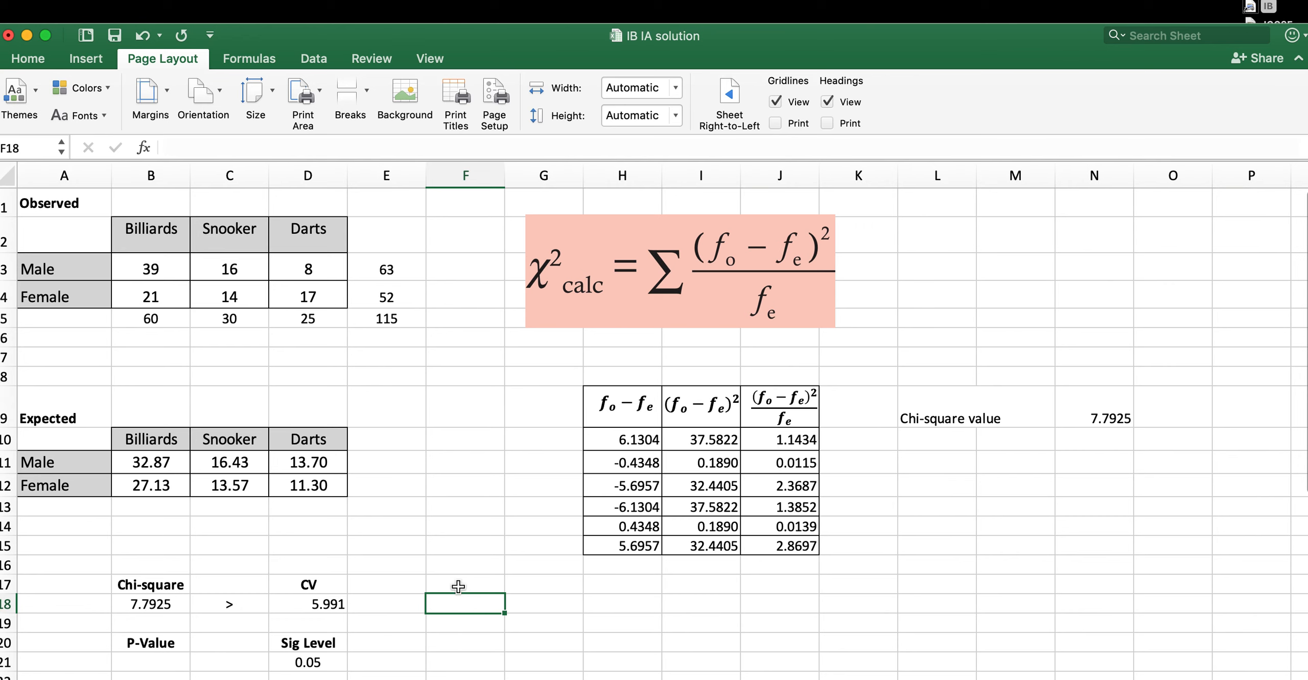
pyautogui.moveTo(318, 244); pyautogui.dragTo(159, 241)
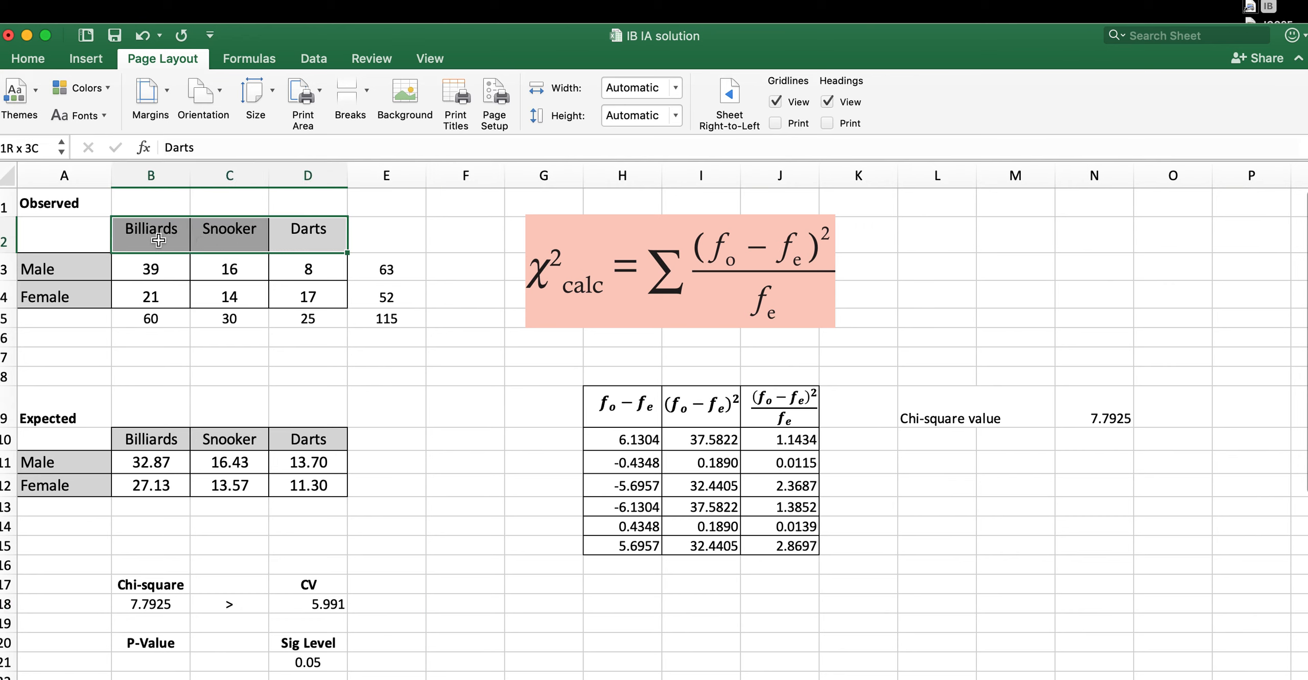
pyautogui.moveTo(97, 268); pyautogui.dragTo(97, 296)
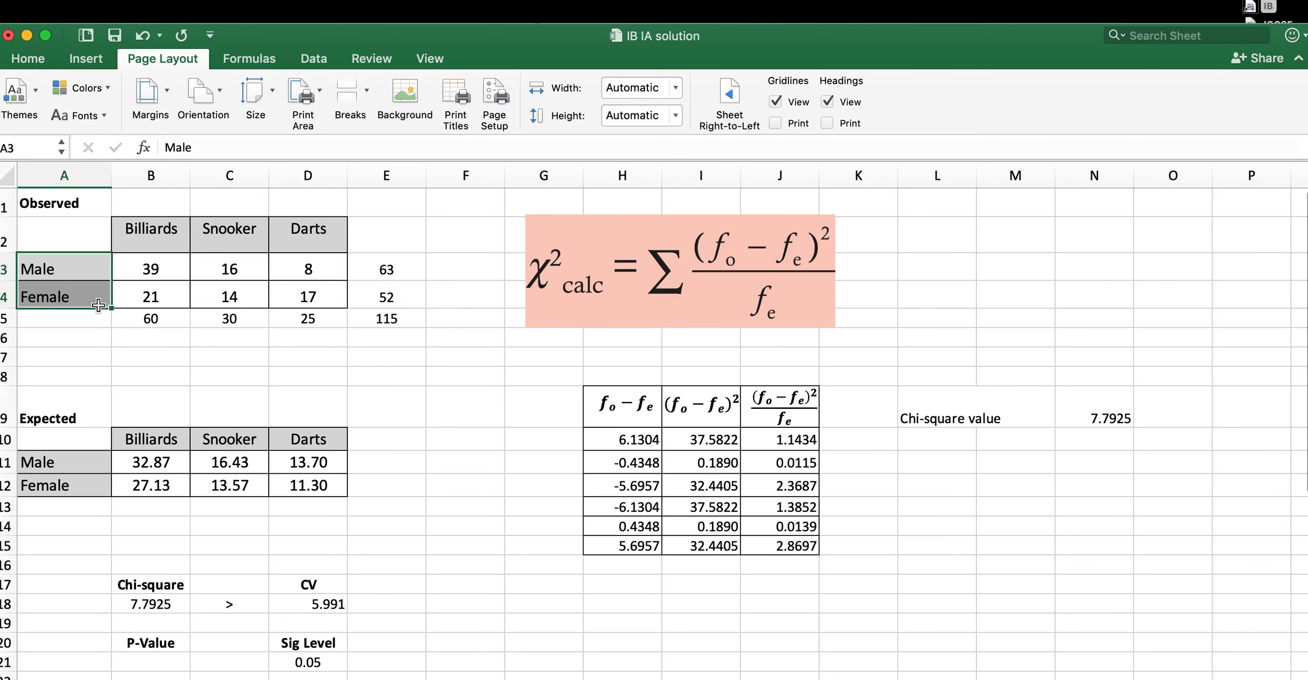
pyautogui.click(449, 600)
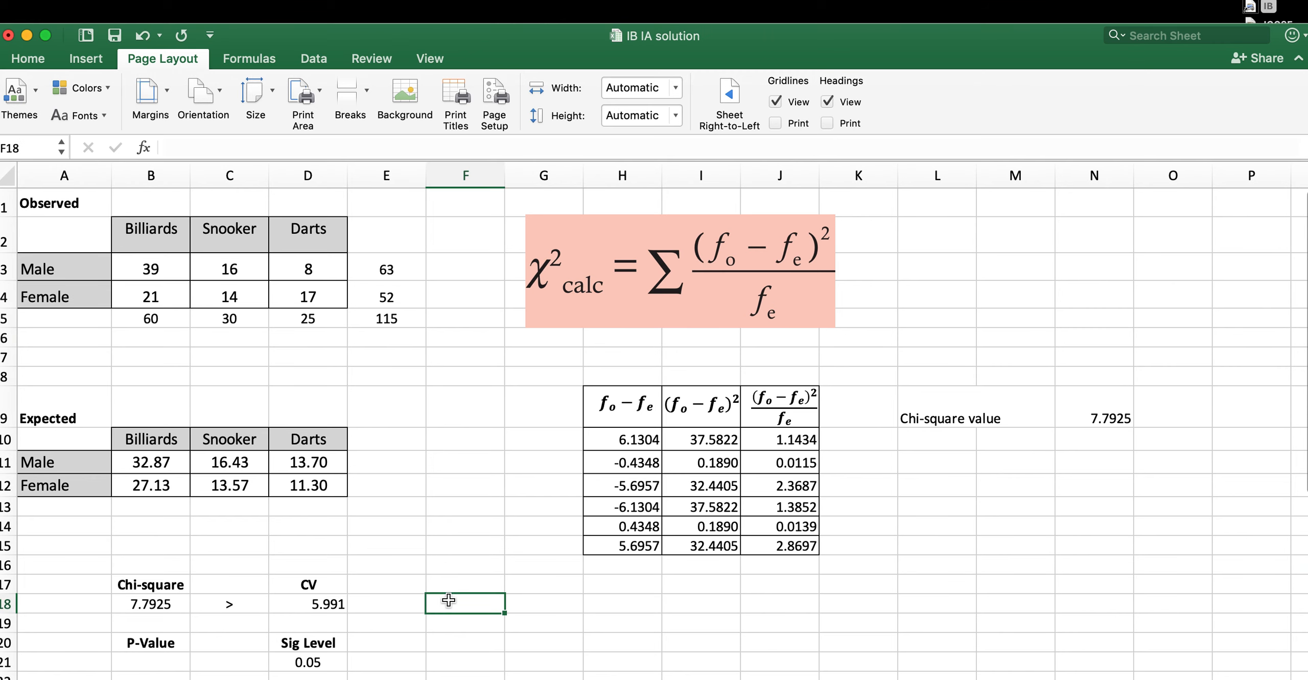
pyautogui.write('reject null')
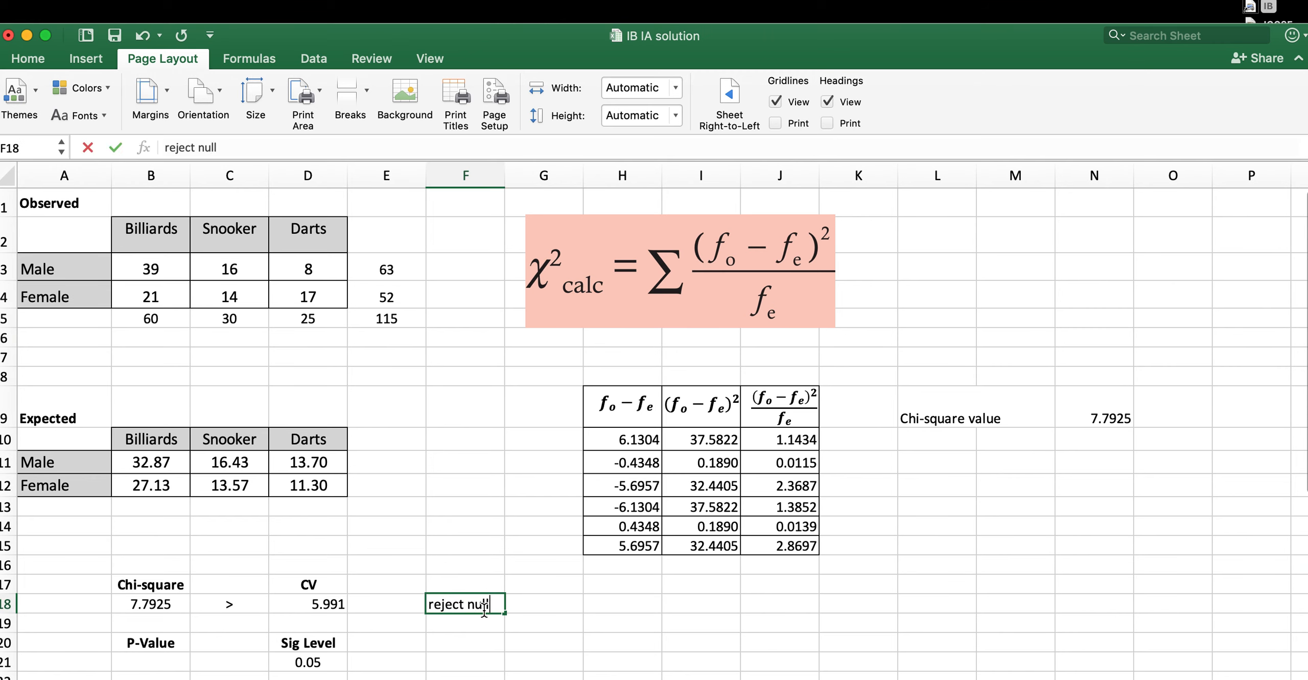
pyautogui.click(521, 604)
pyautogui.click(463, 606)
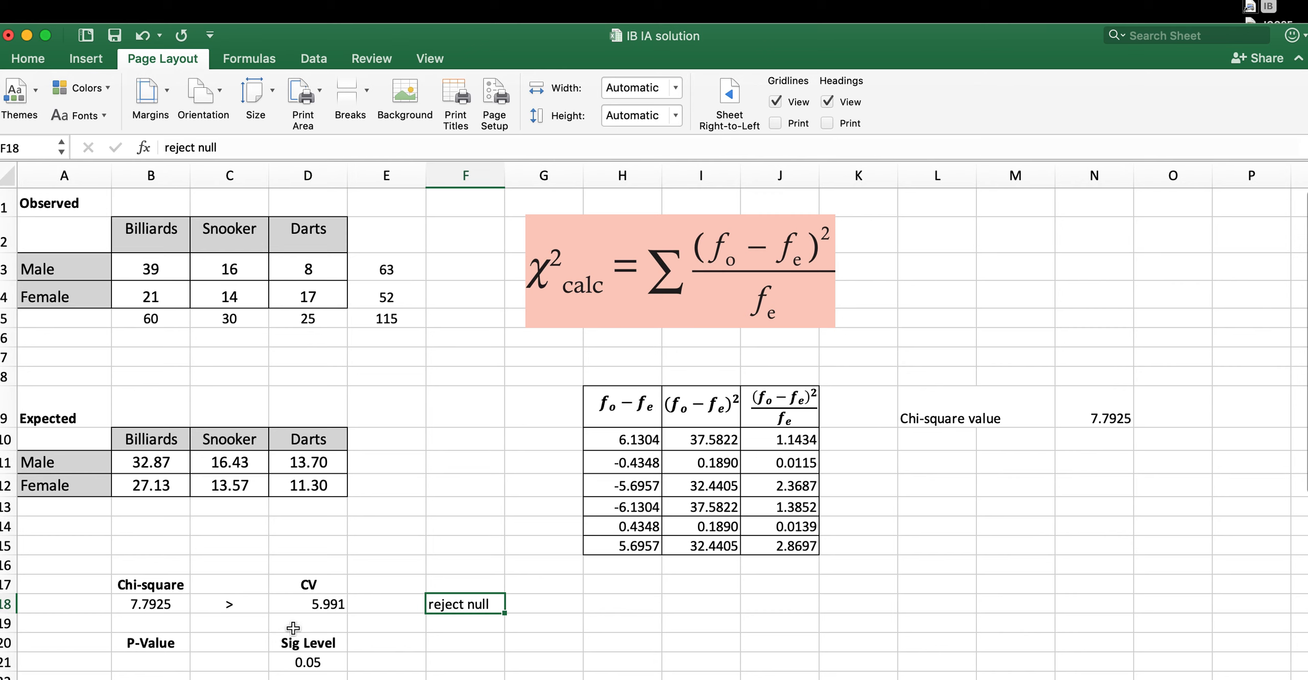
# Switch to the browser's chi-squared distribution table and arrange its window beside the worksheet's chi-square and P-Value cells.
pyautogui.click(170, 664)
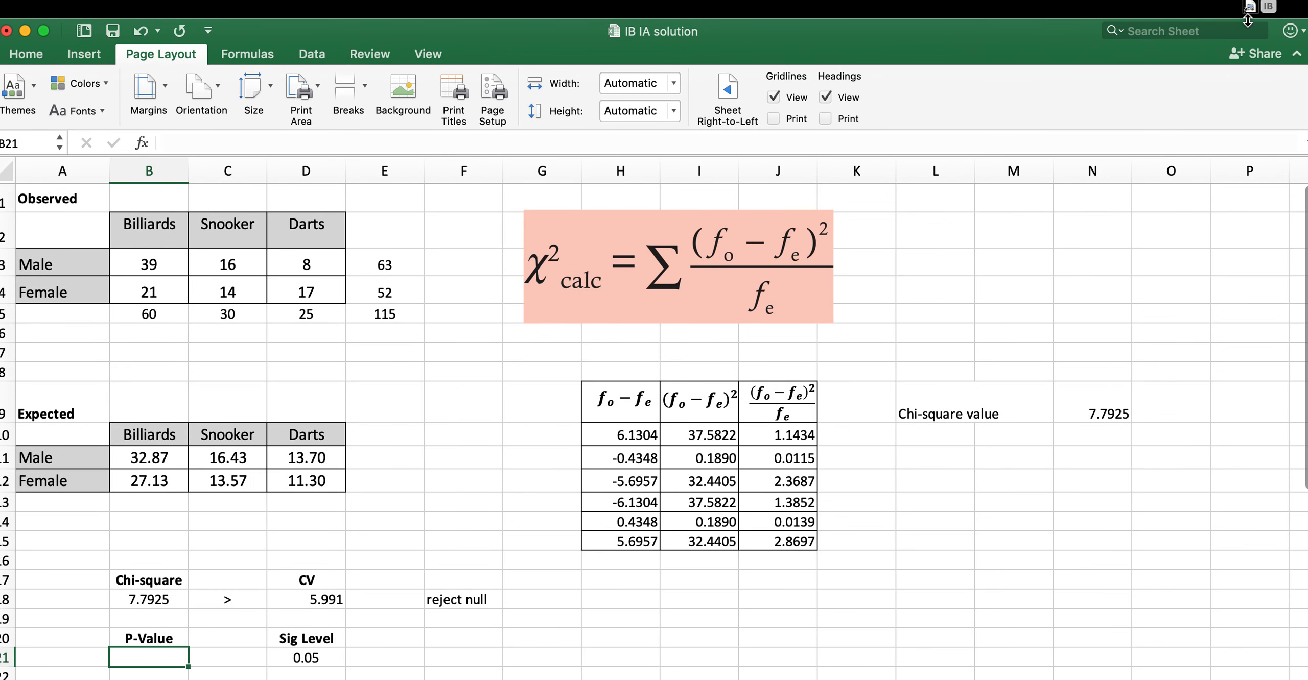
pyautogui.click(1112, 31)
pyautogui.click(1065, 42)
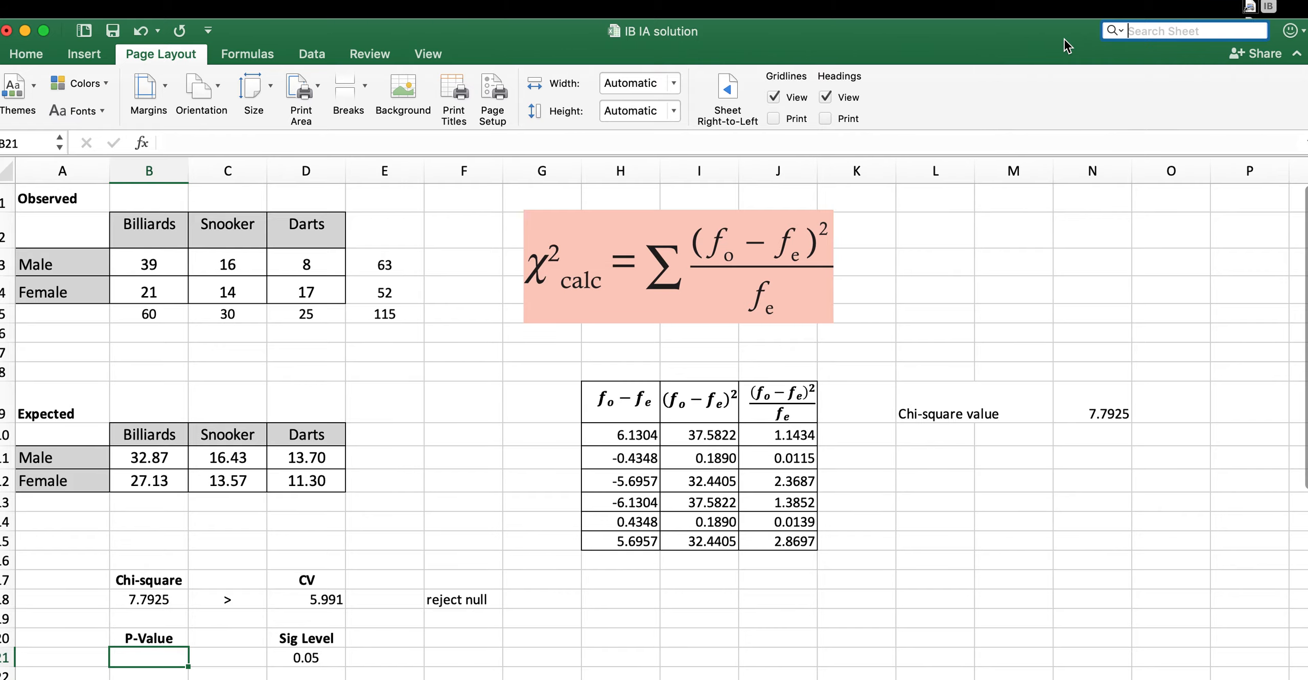
pyautogui.moveTo(1065, 43); pyautogui.dragTo(951, 0)
pyautogui.click(1251, 123)
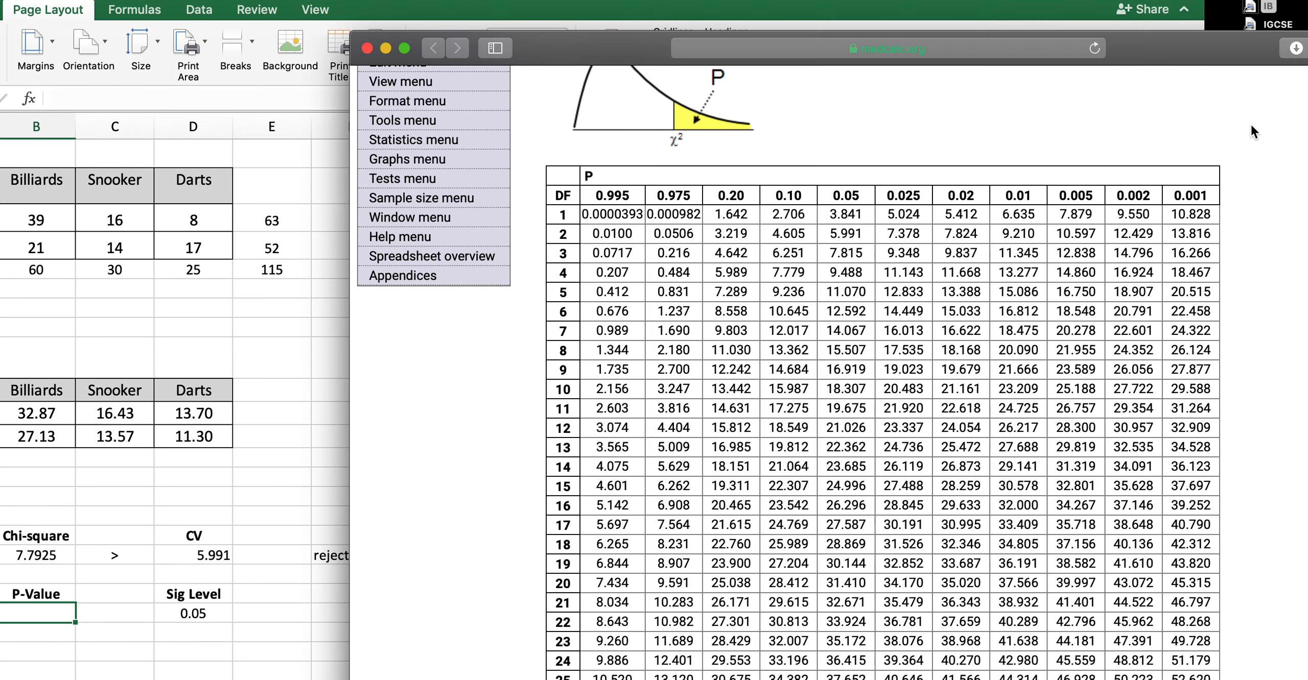
pyautogui.moveTo(1108, 42); pyautogui.dragTo(1065, 0)
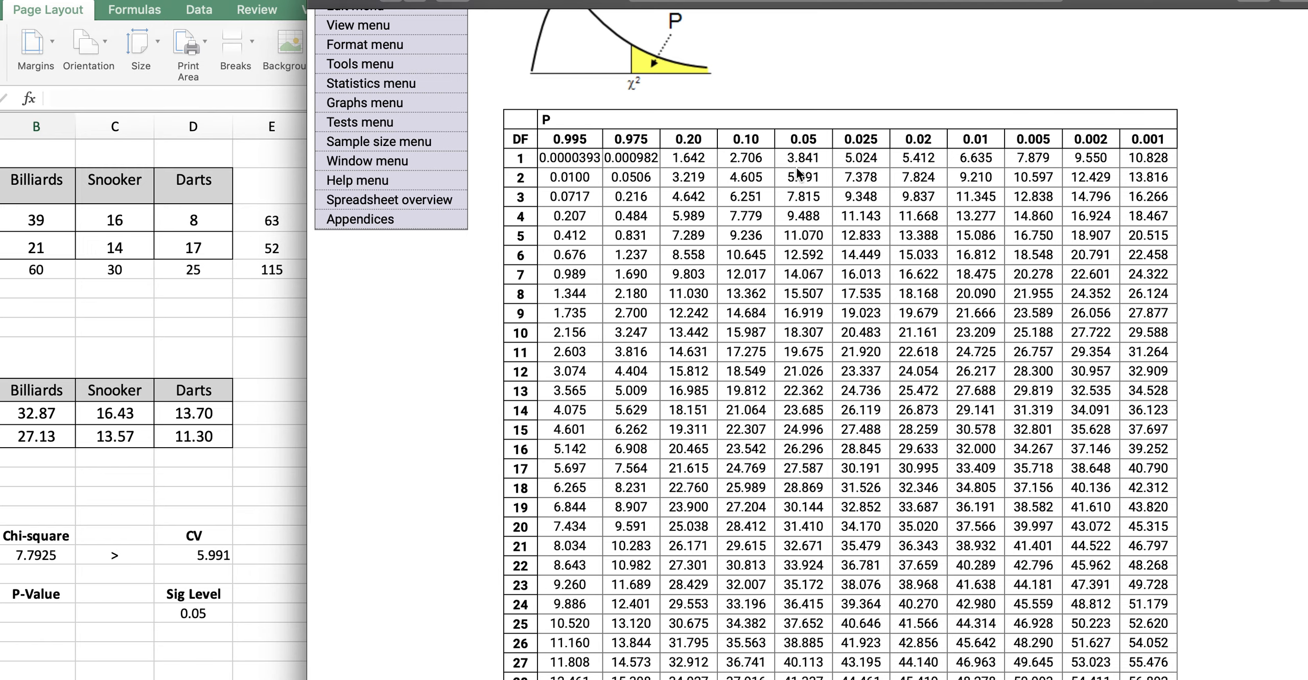
# In the row for 2 degrees of freedom, locate where the calculated chi-square falls and highlight the 0.025 and 0.02 probability headings.
pyautogui.moveTo(519, 177)
pyautogui.mouseDown()
pyautogui.moveTo(1166, 180)
pyautogui.moveTo(550, 200)
pyautogui.moveTo(513, 180)
pyautogui.mouseUp()
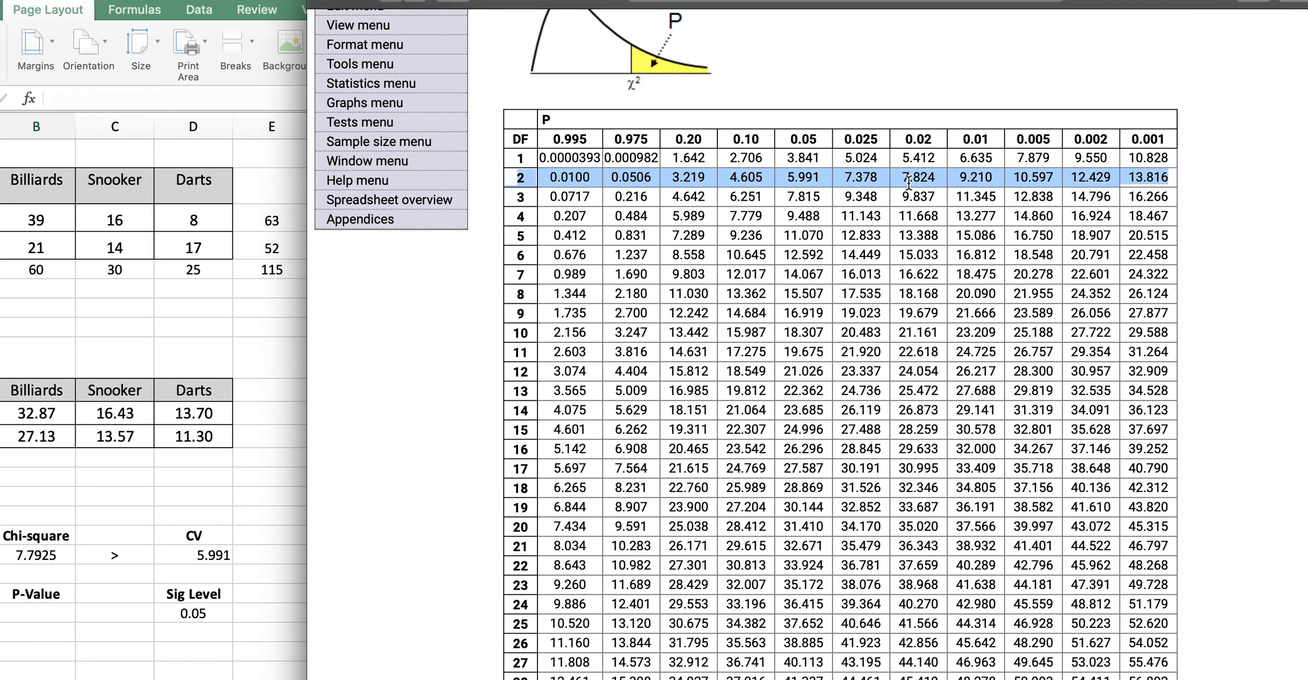
pyautogui.click(931, 179)
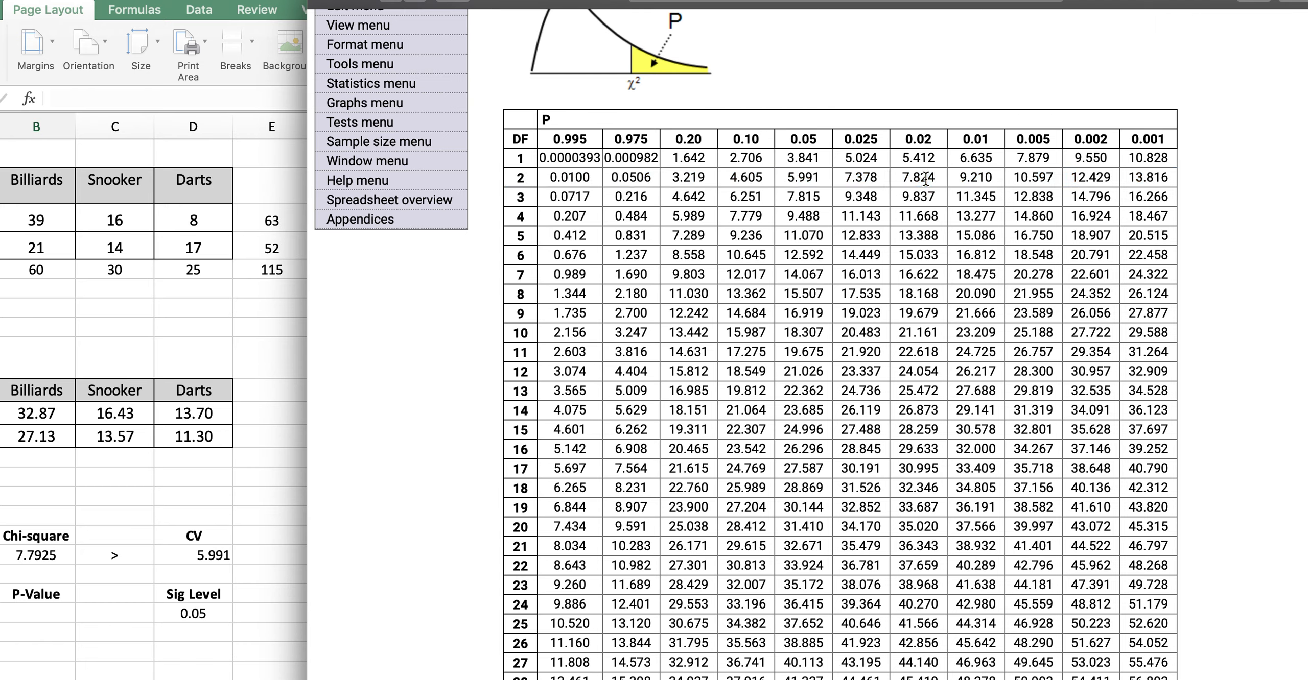
pyautogui.moveTo(939, 177); pyautogui.dragTo(907, 137)
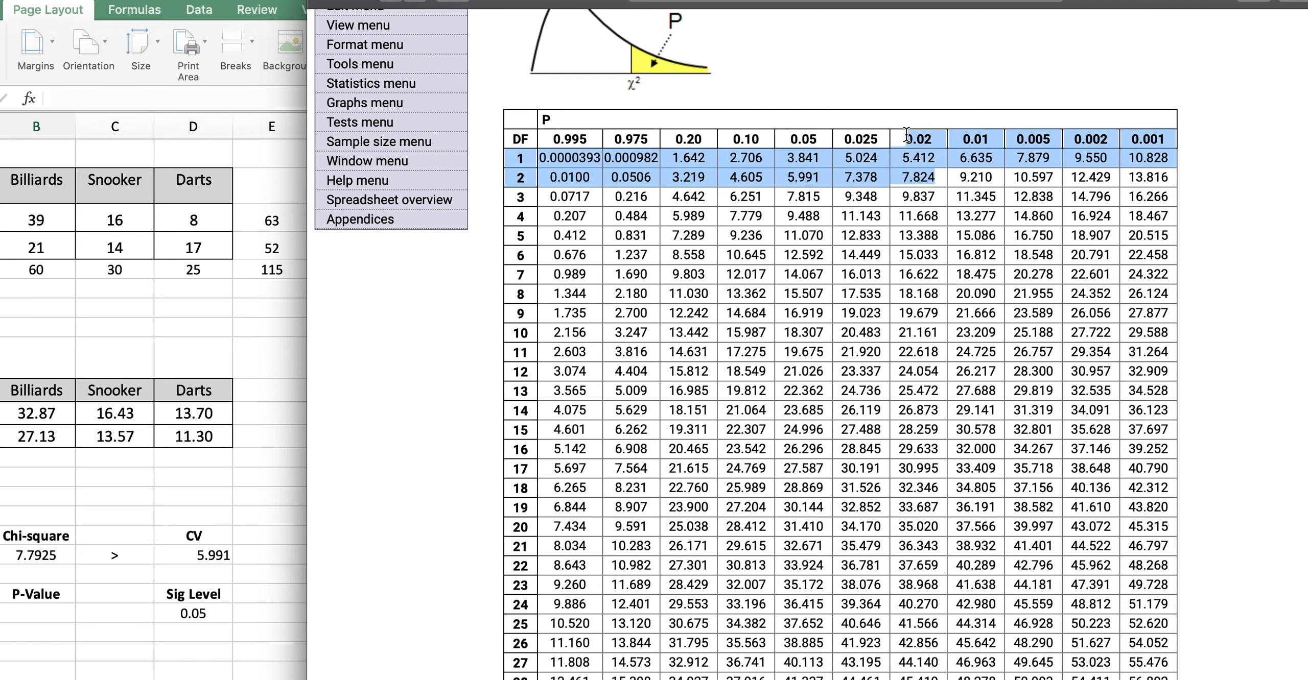
pyautogui.click(908, 135)
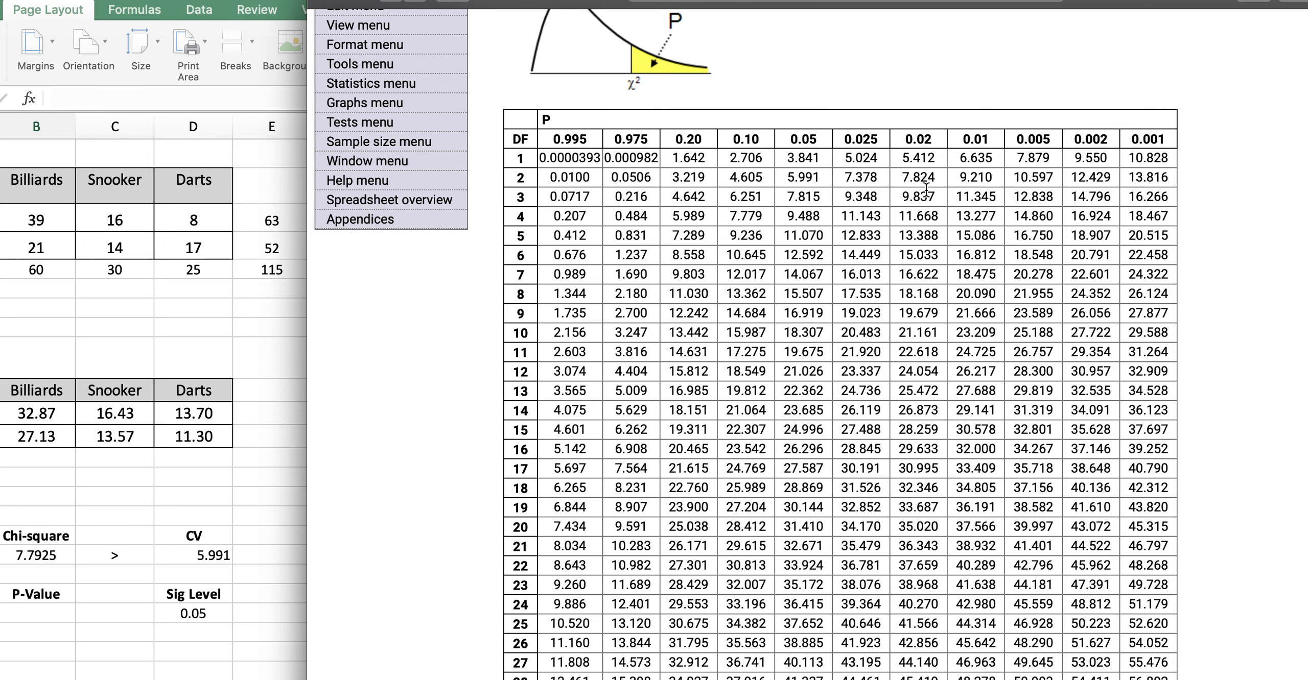
pyautogui.moveTo(938, 177); pyautogui.dragTo(895, 177)
pyautogui.moveTo(937, 138)
pyautogui.mouseDown()
pyautogui.moveTo(828, 137)
pyautogui.moveTo(946, 137)
pyautogui.mouseUp()
pyautogui.click(856, 138)
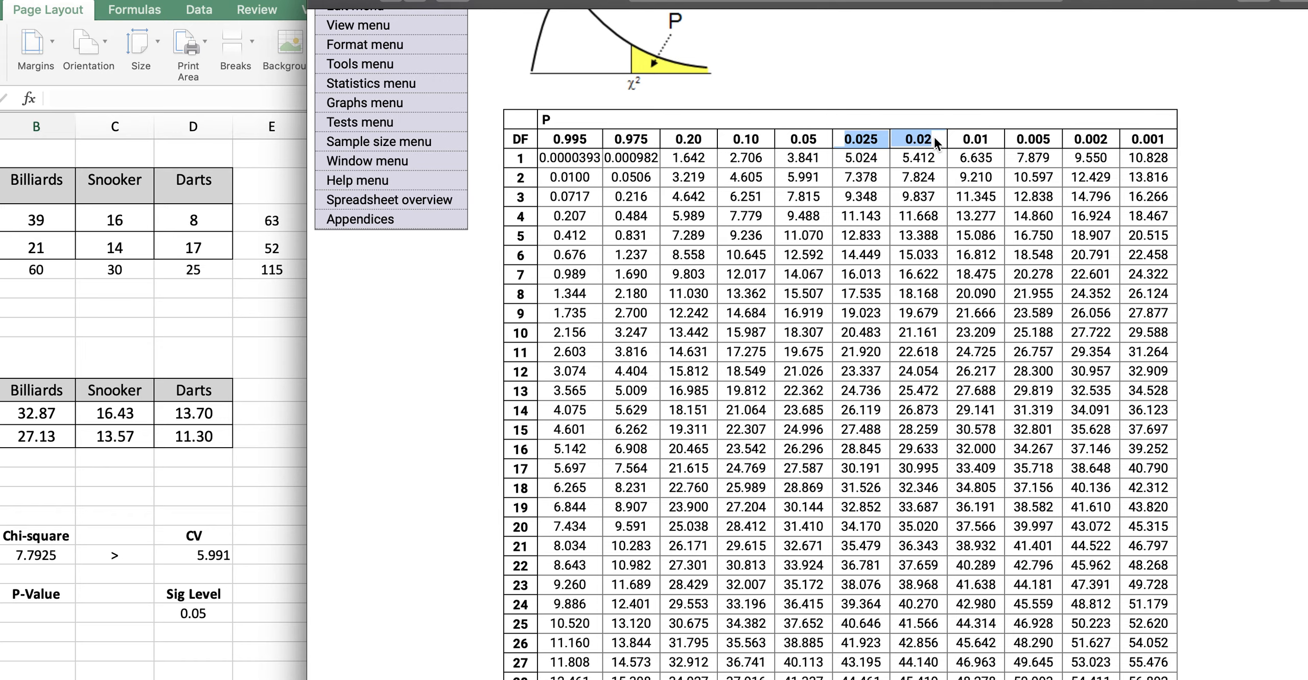
# Back in Excel, enter the p-value range 0.02 - 0.025 in B21 under the P-Value heading.
pyautogui.click(49, 614)
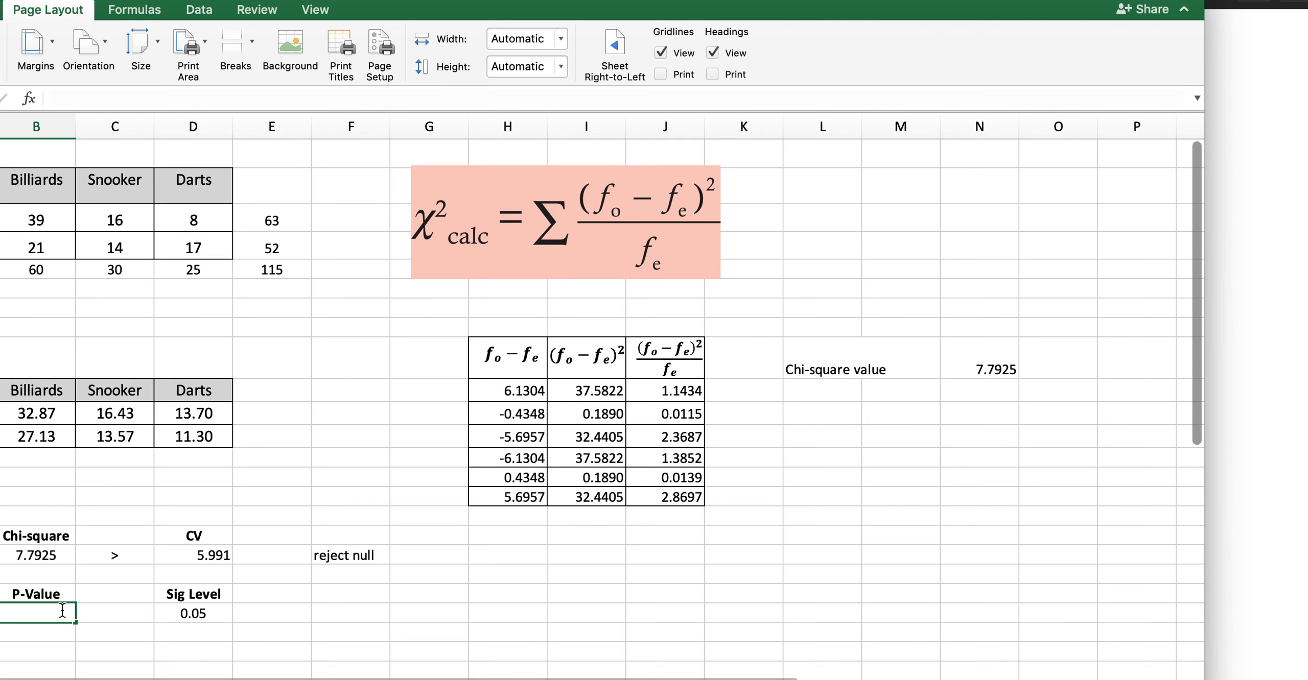
pyautogui.write('0.02 - 0')
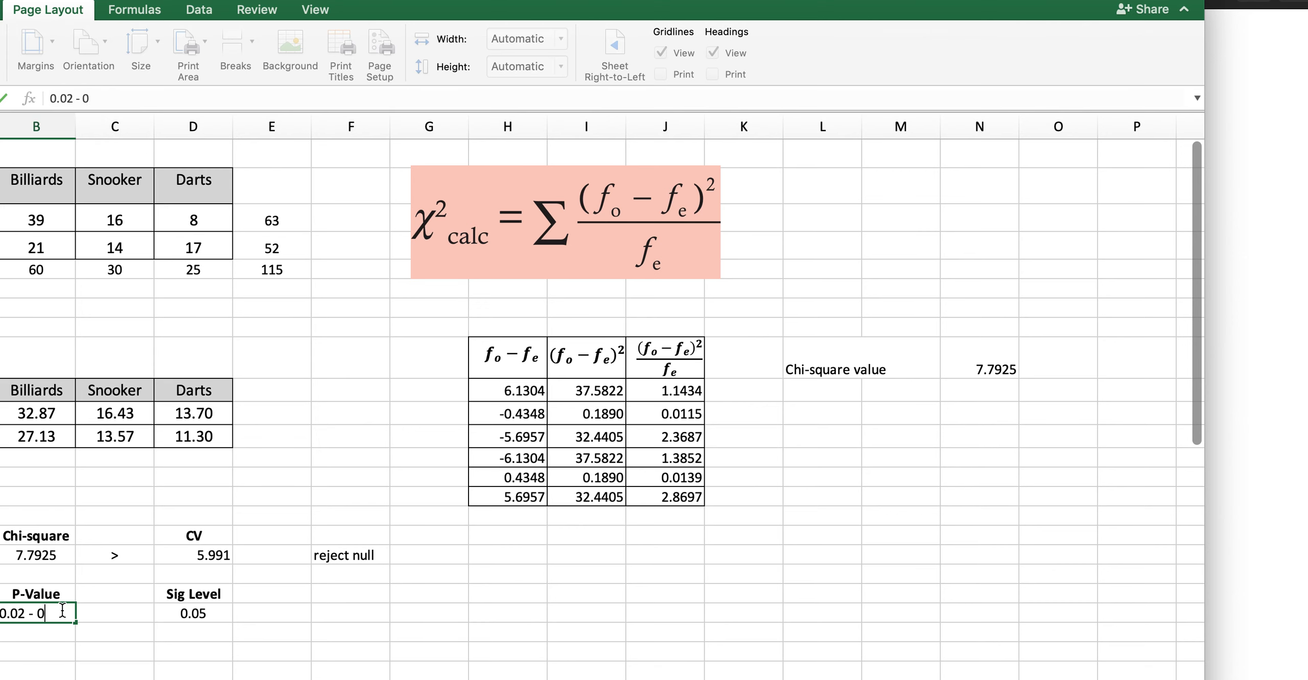
pyautogui.write('.025')
pyautogui.click(147, 629)
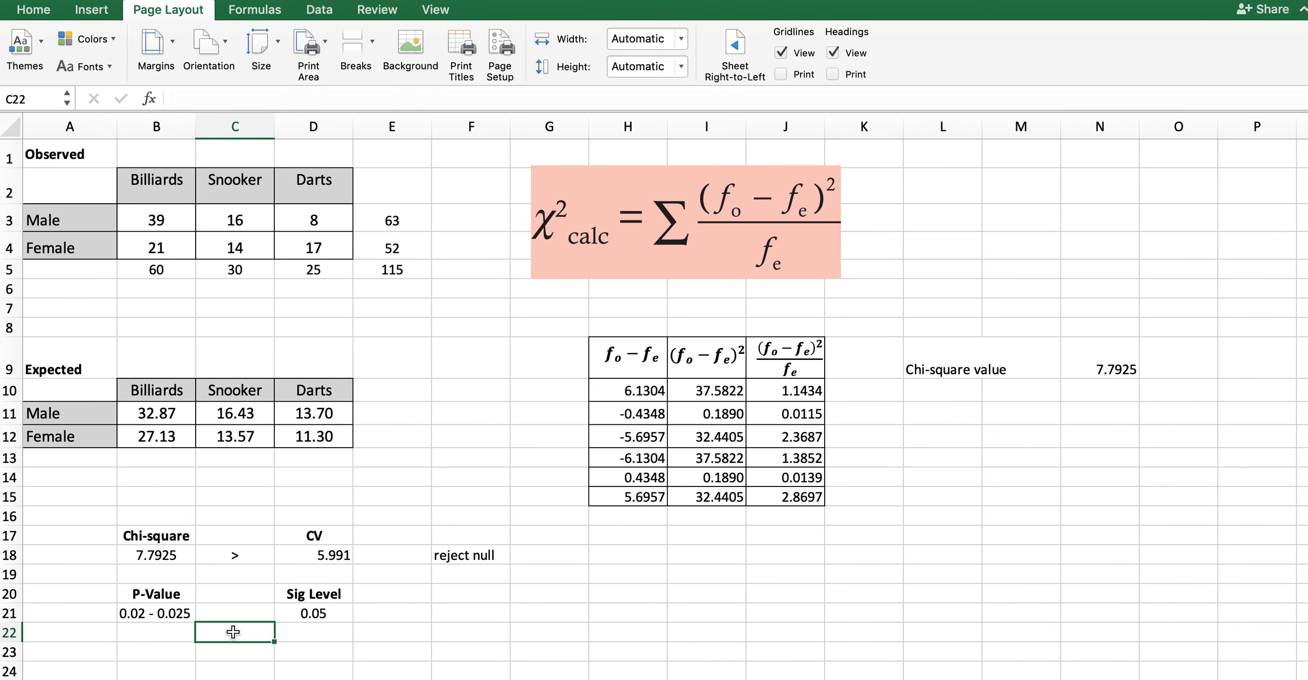
# Enter a < sign in C21 to compare the p-value range with the significance level.
pyautogui.click(236, 614)
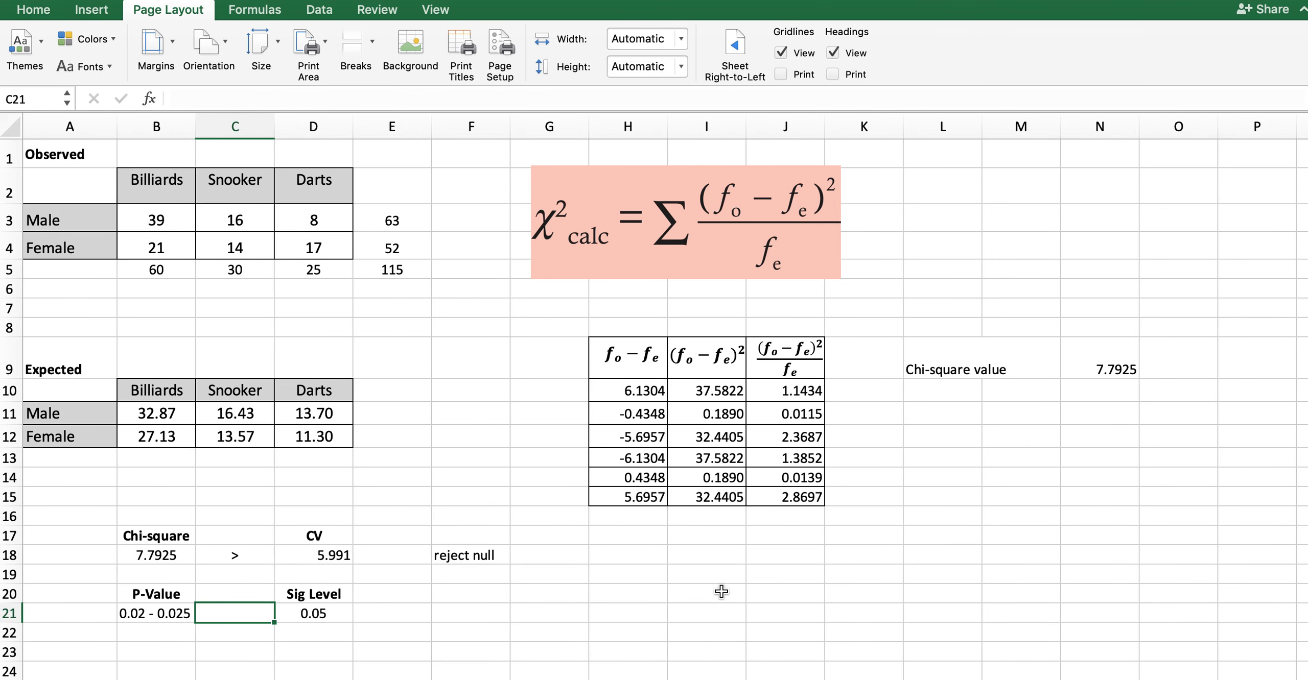
pyautogui.write('<')
pyautogui.click(461, 576)
pyautogui.click(477, 616)
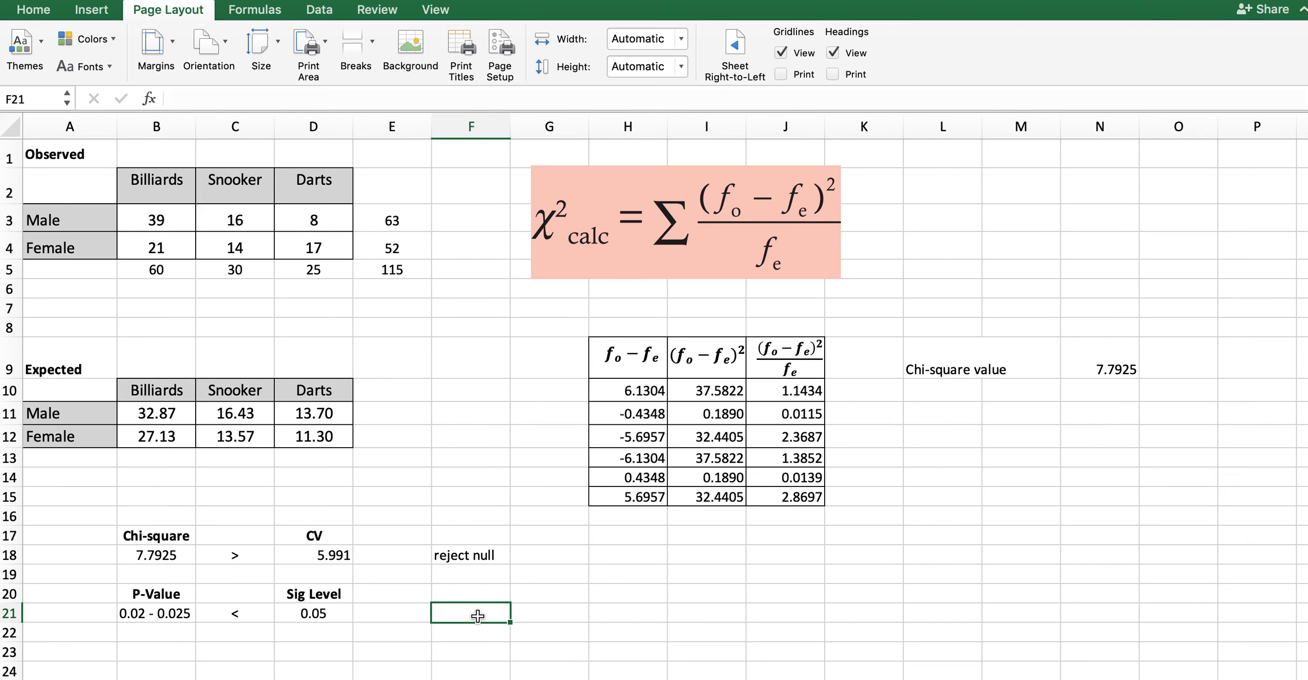
pyautogui.click(181, 620)
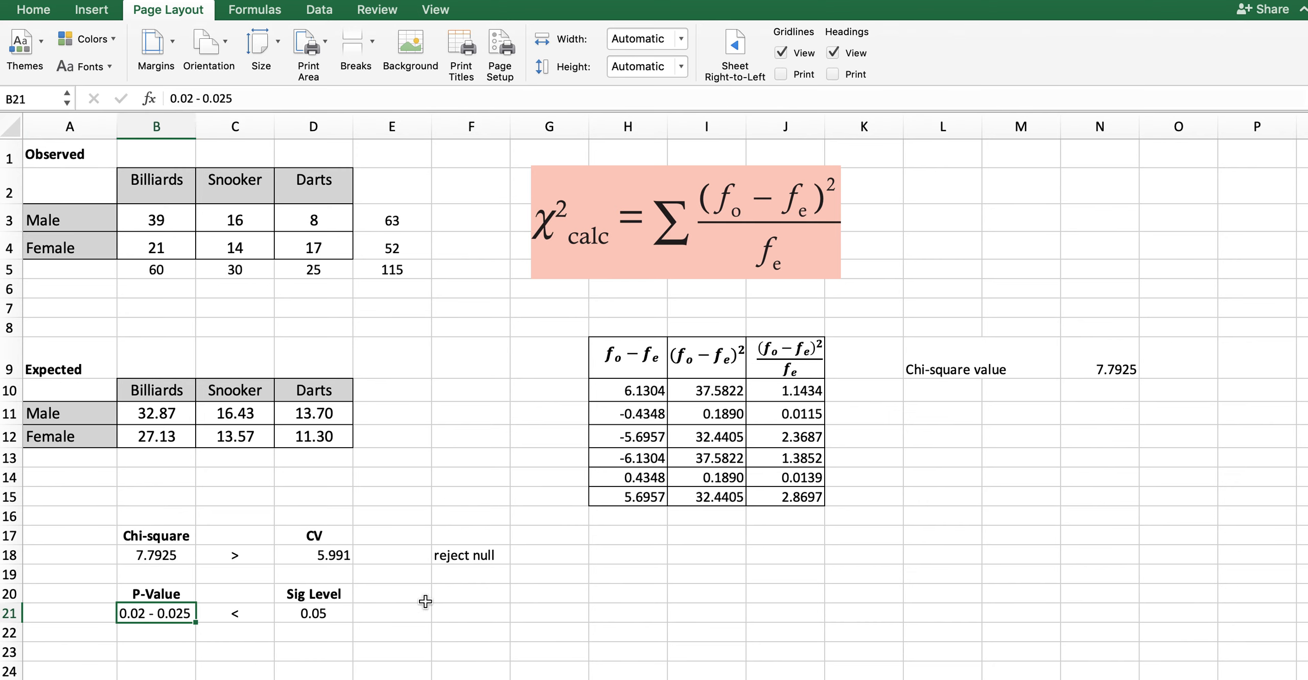
pyautogui.click(476, 628)
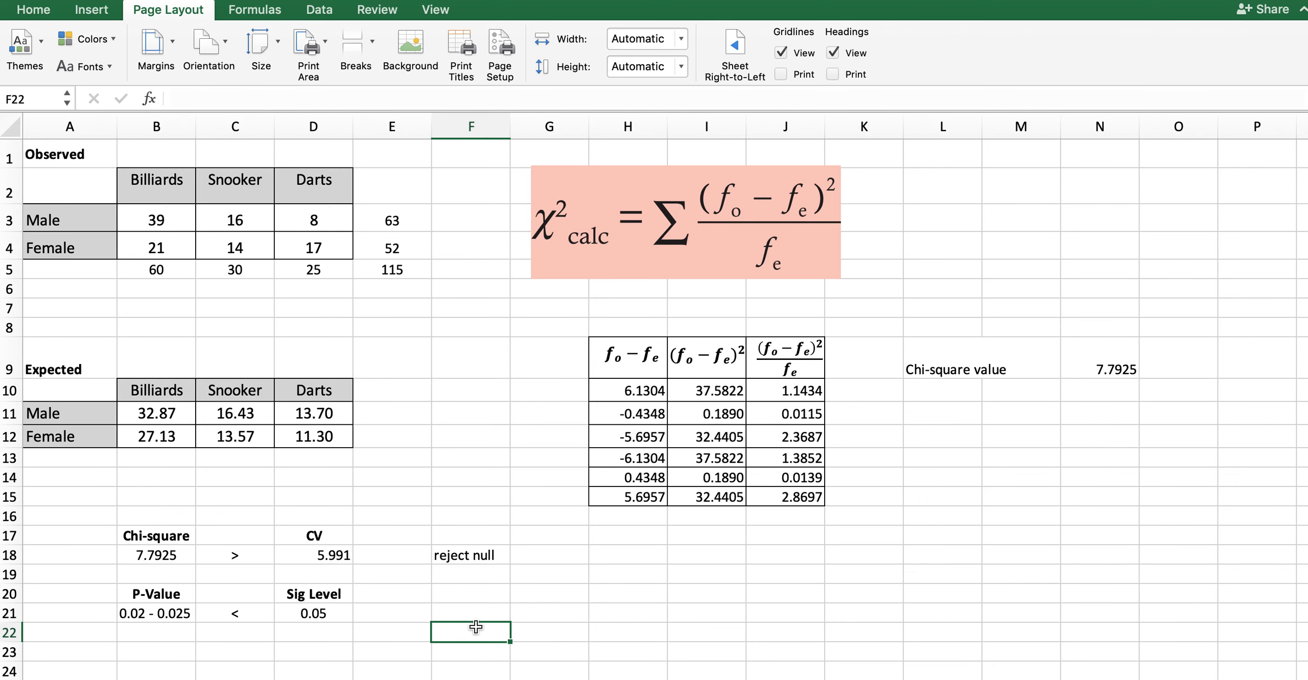